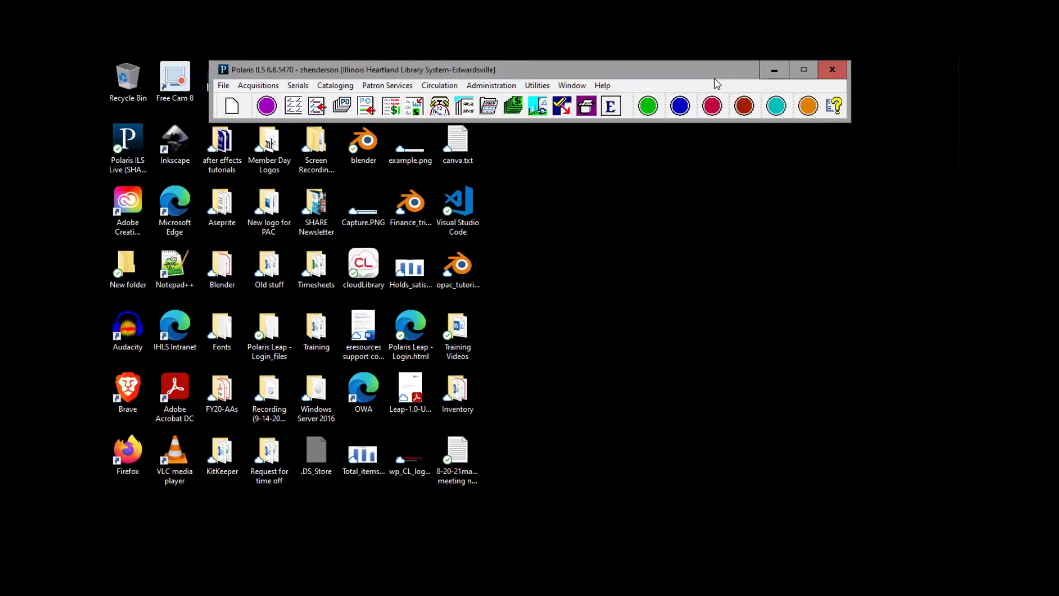
Bring Firefox's Polaris Leap login page to the front, maximize it, and focus the username field.
mouse_move(552, 530)
mouse_move(586, 501)
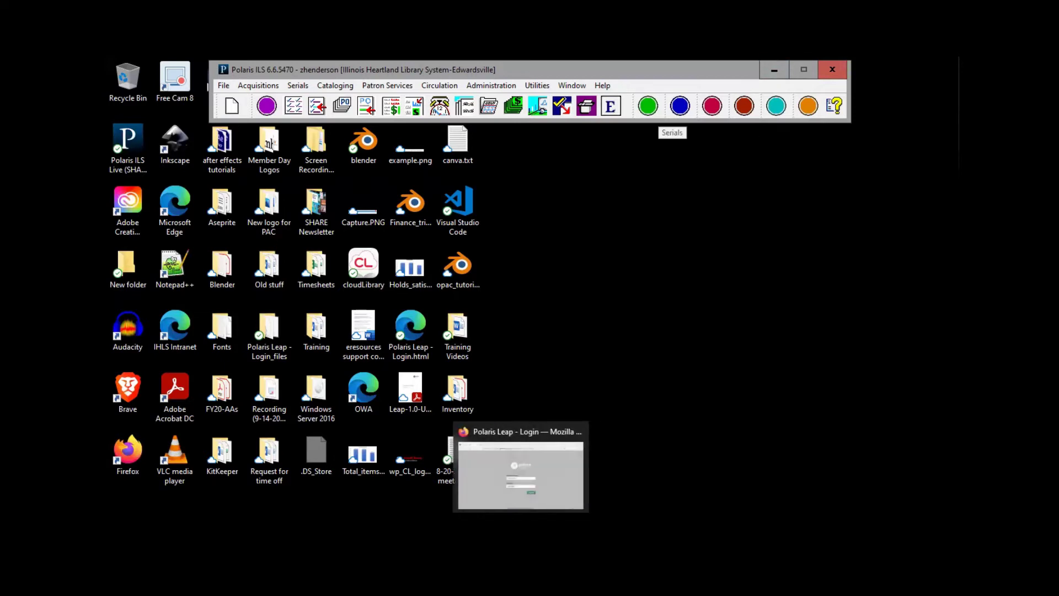
click(520, 475)
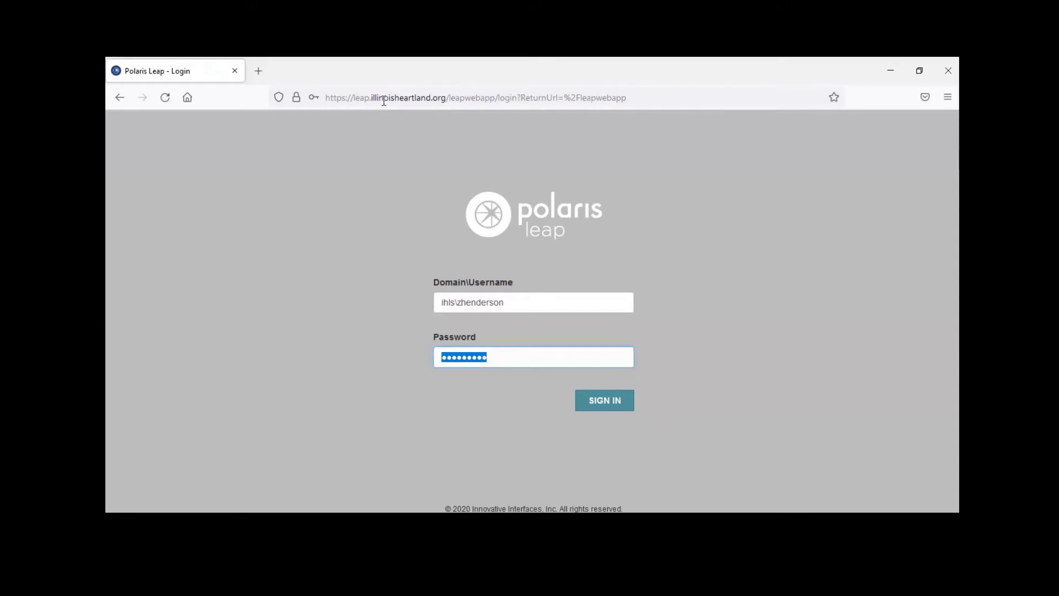
click(919, 74)
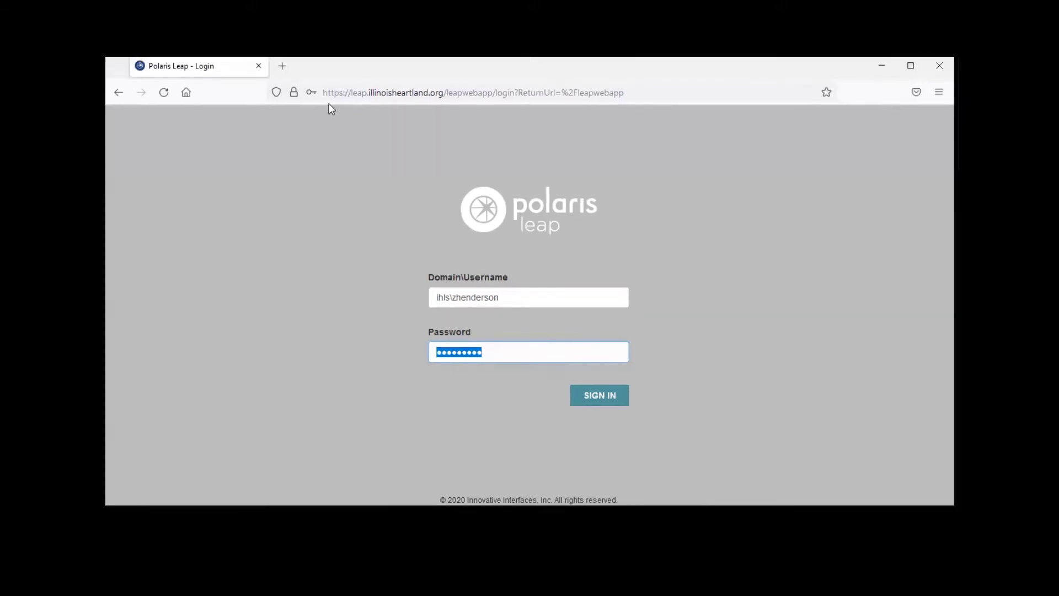
drag(329, 105, 378, 158)
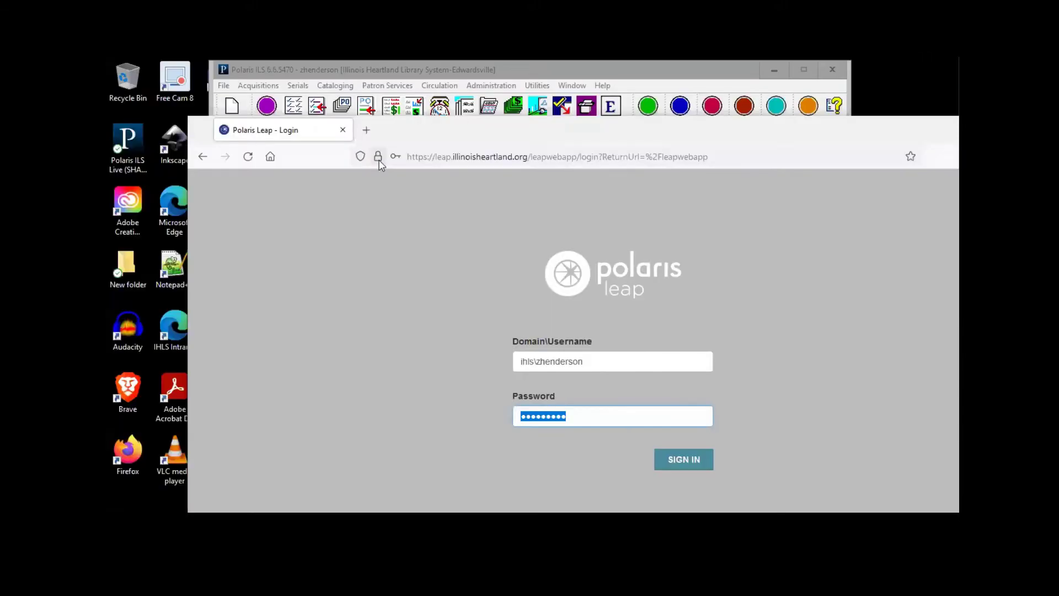
double_click(771, 130)
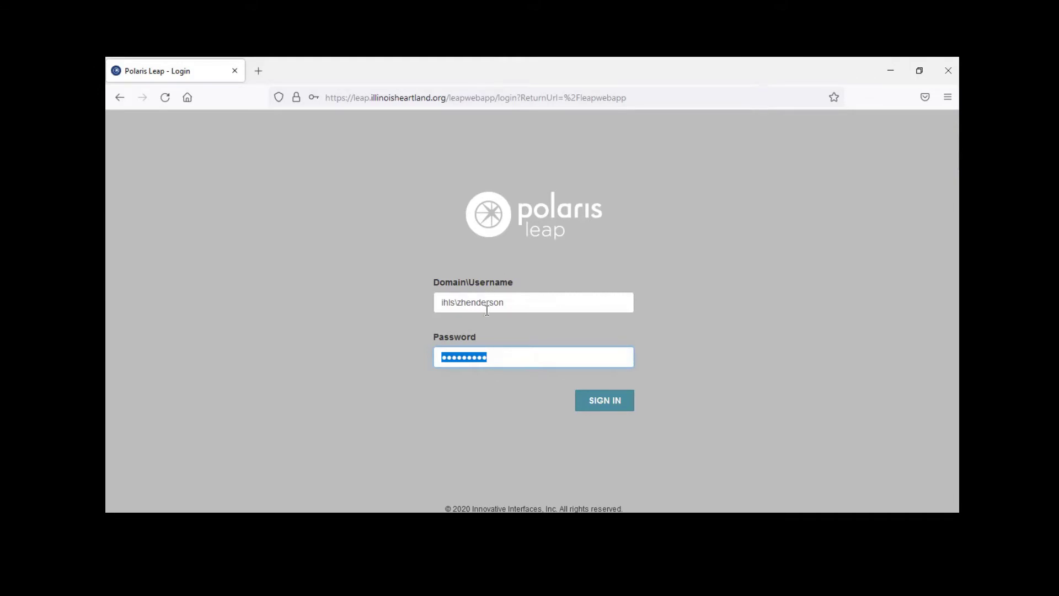
click(507, 302)
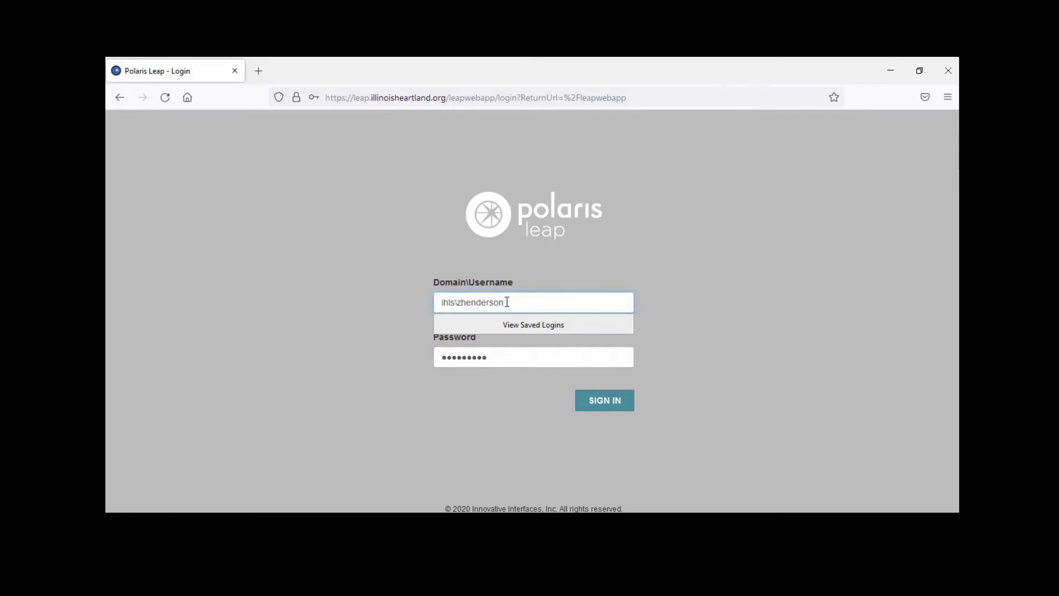
Attempt sign-in with the saved credentials and dismiss the browser's save-login prompt.
click(494, 356)
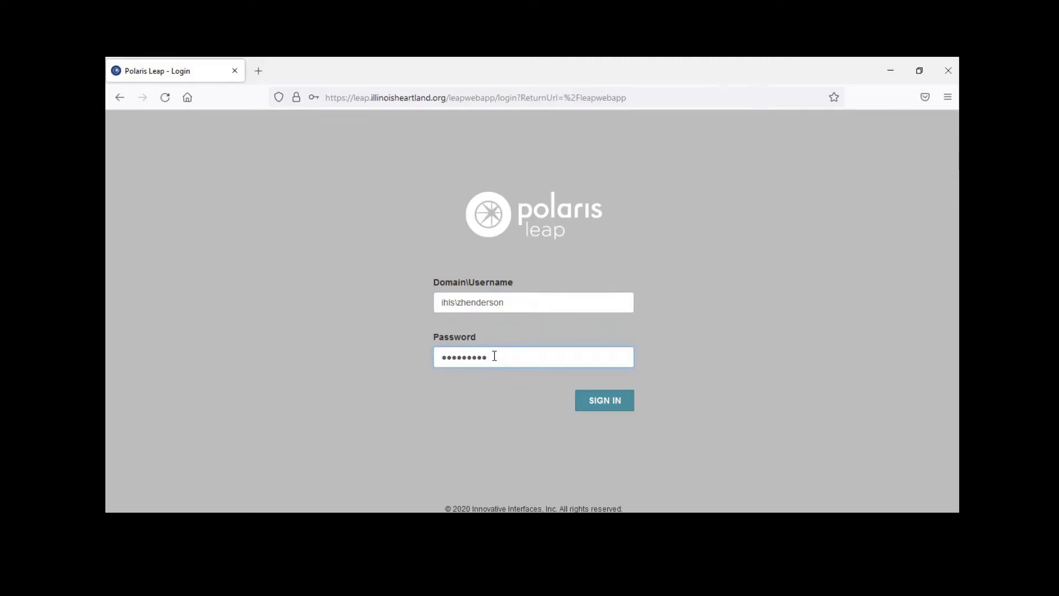
click(618, 402)
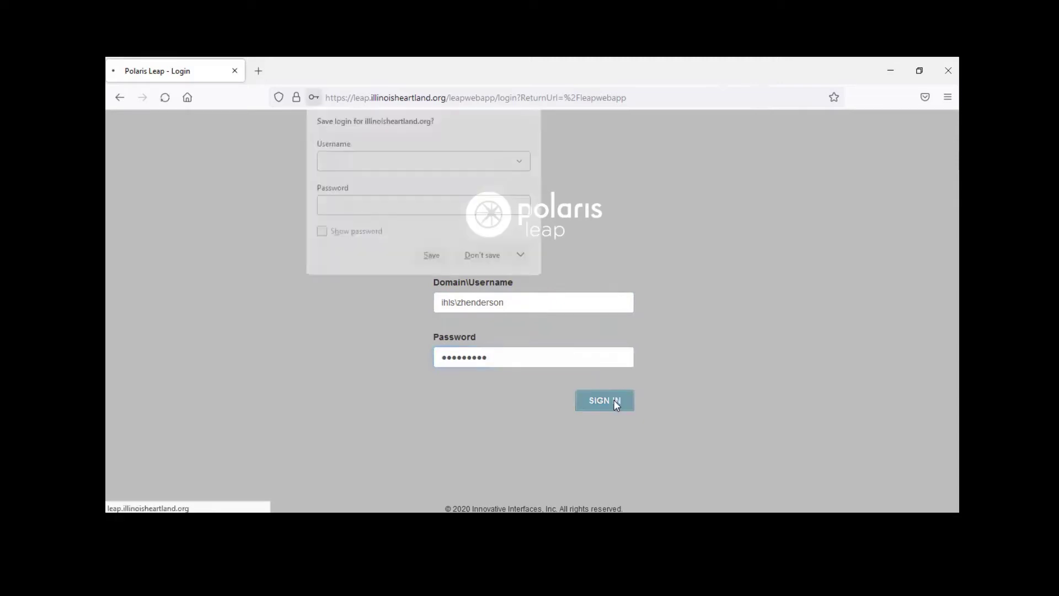
click(482, 265)
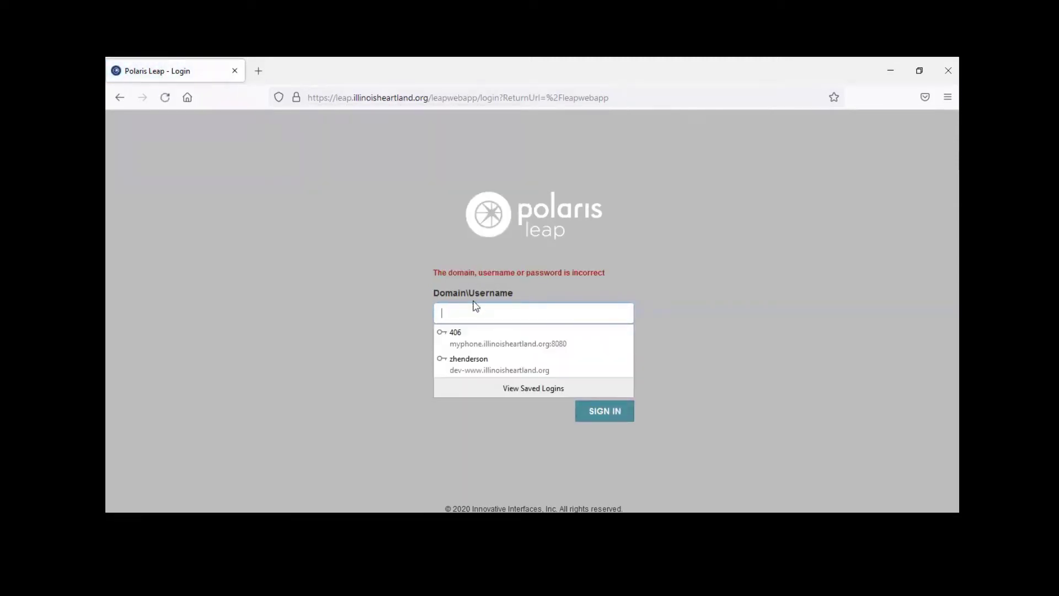
Re-enter the staff domain username and password, submit, and decline saving the login.
click(470, 311)
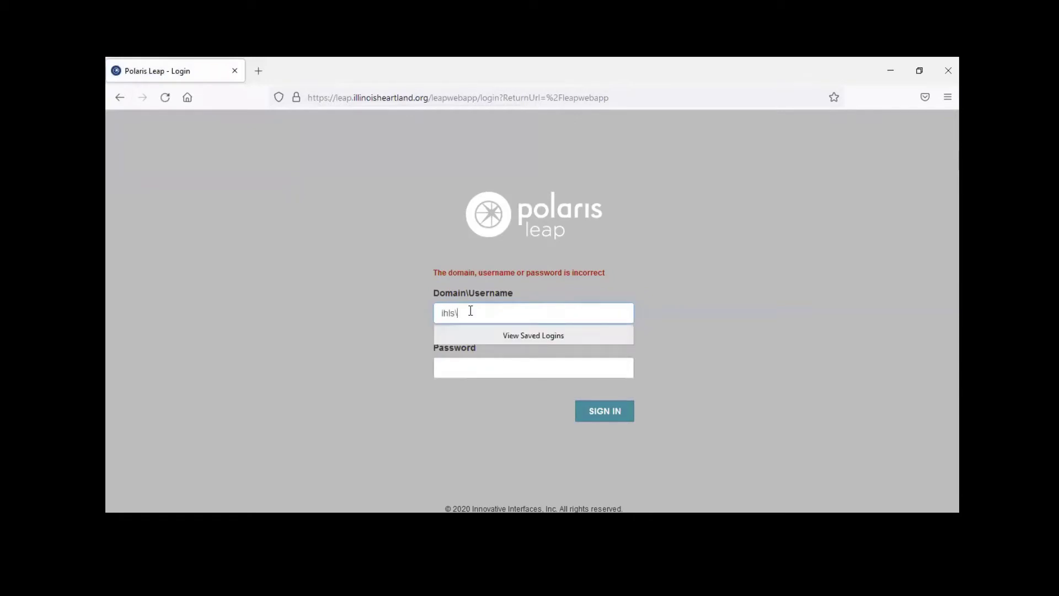
key(Tab)
text(•••••••••)
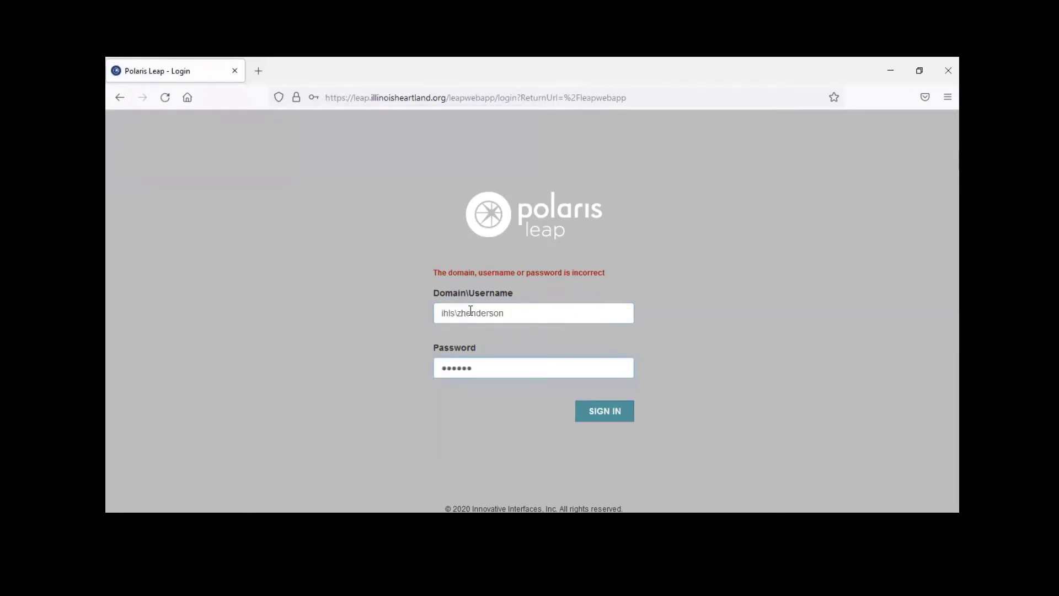
key(Return)
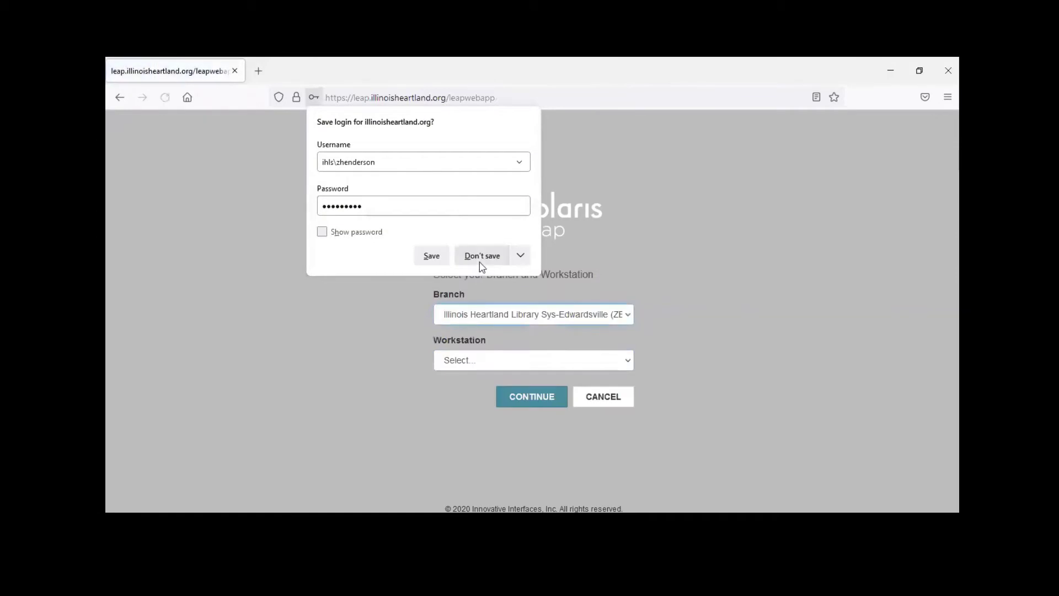
click(479, 257)
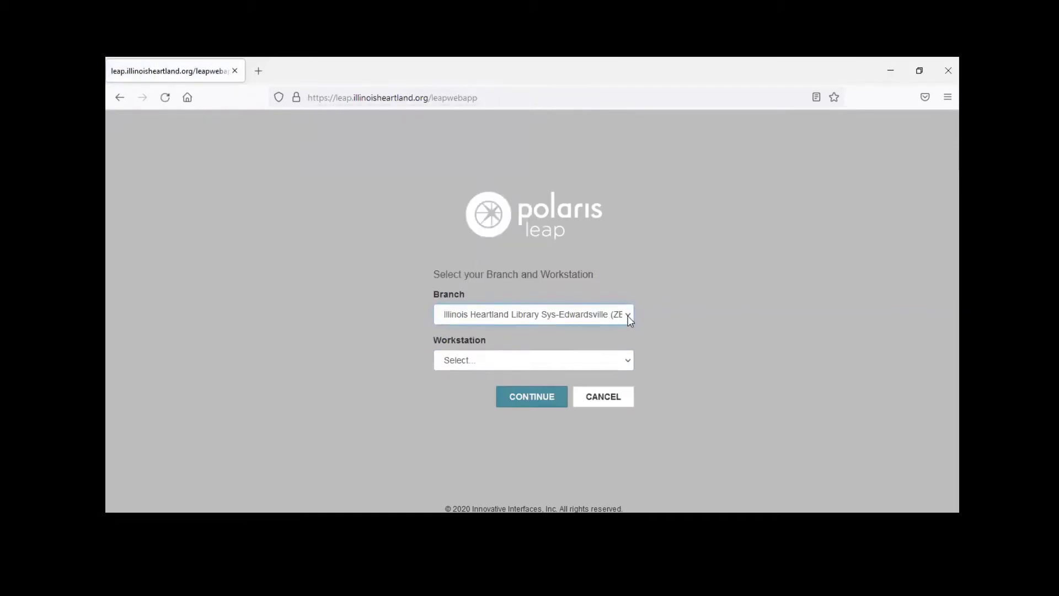
Select workstation BR-EDW-ZHENLT1 at the Edwardsville branch and continue into Circulation.
click(630, 363)
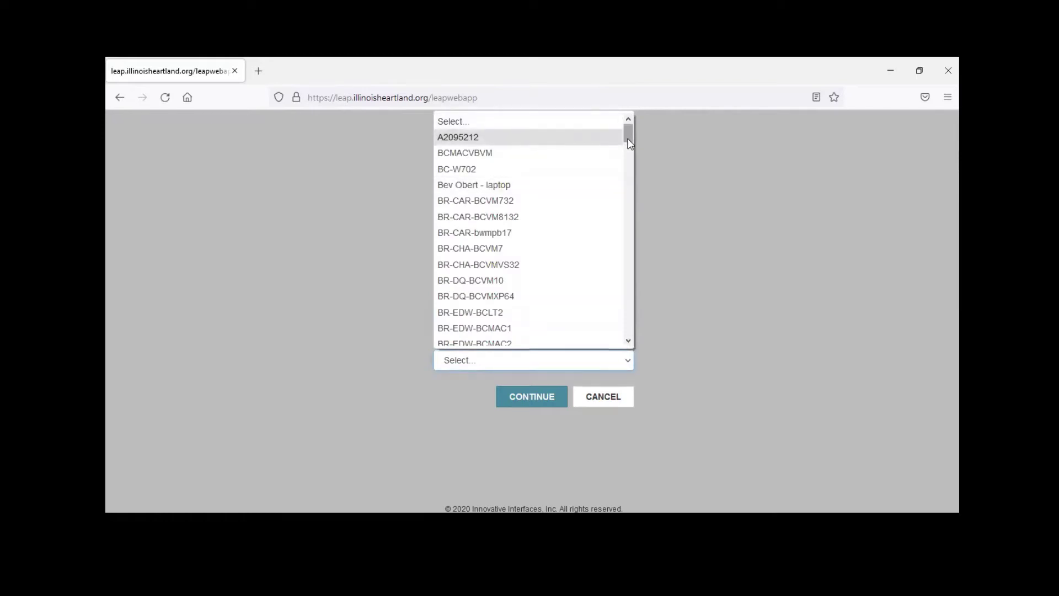
drag(630, 143, 610, 254)
click(527, 201)
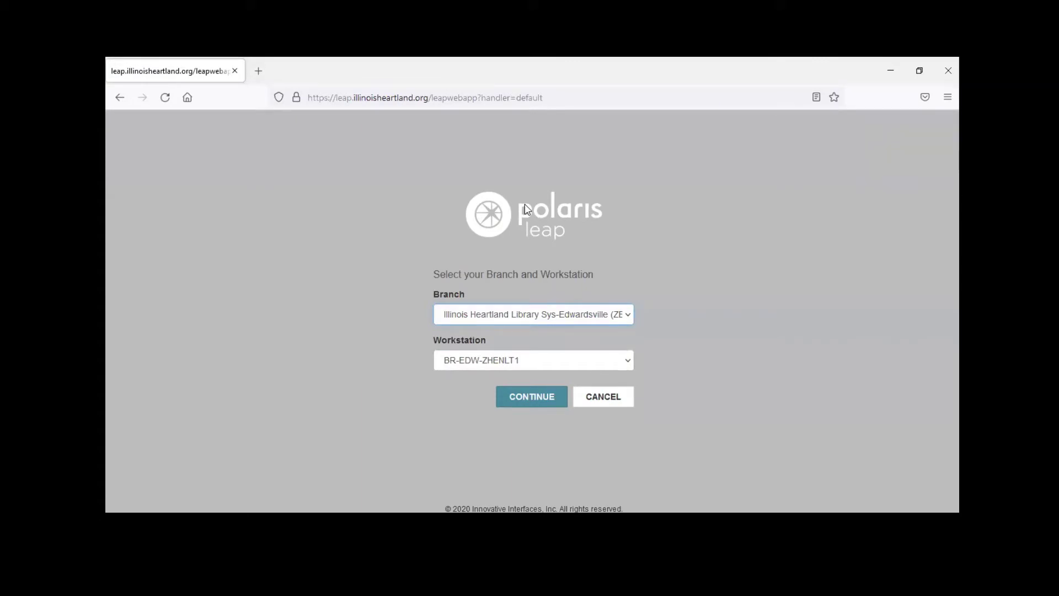
click(532, 398)
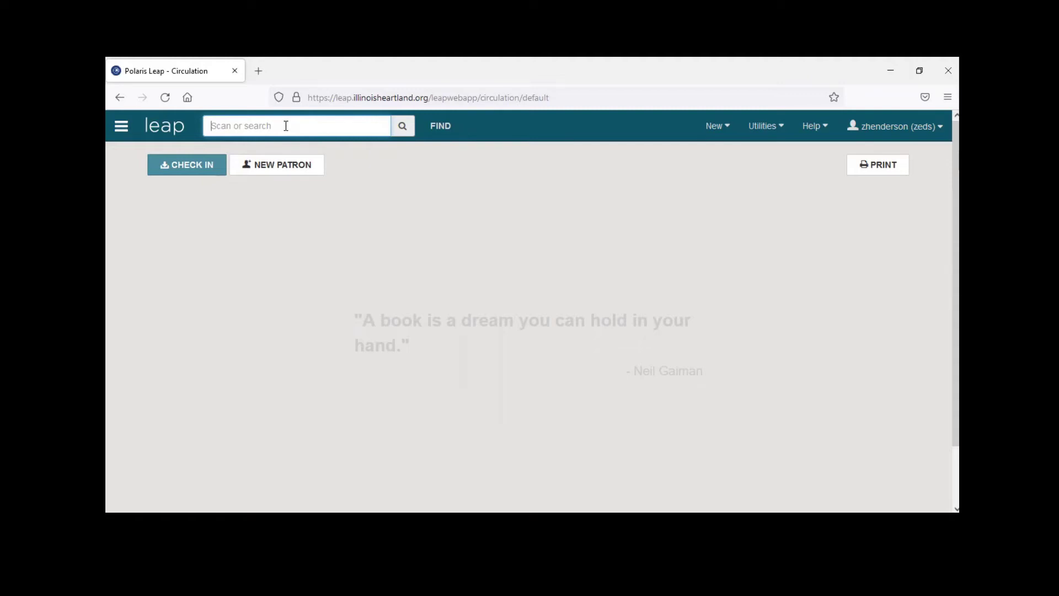
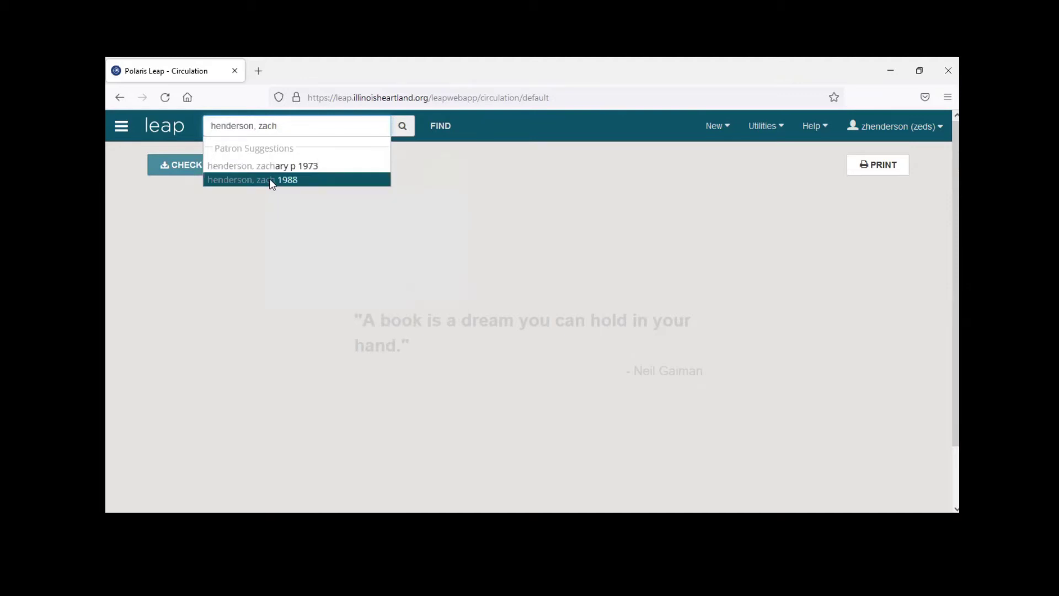
Search for the patron by last name, first name and open the matching patron suggestion.
click(271, 180)
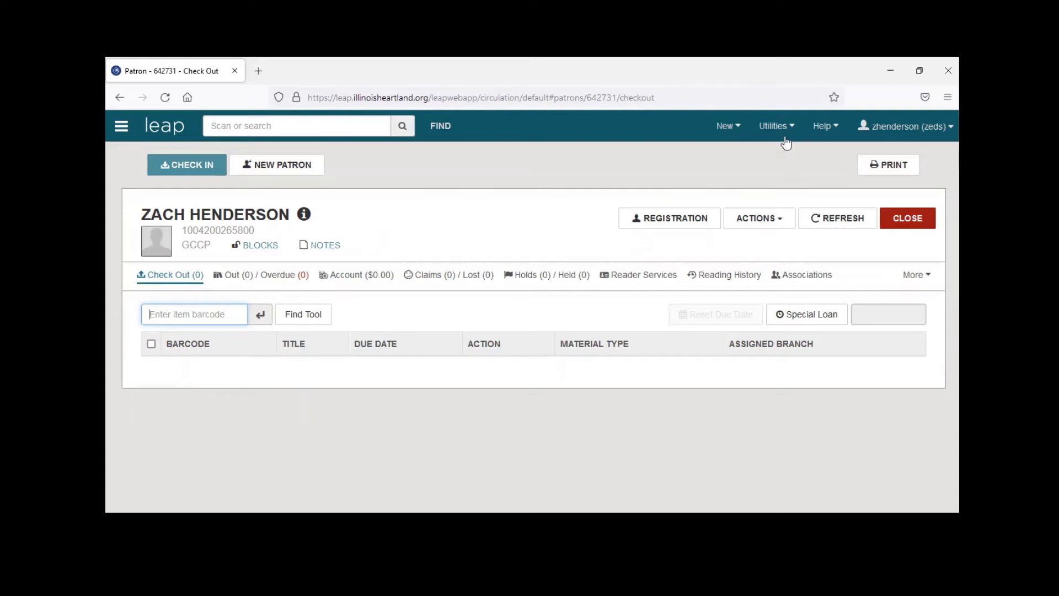
click(778, 125)
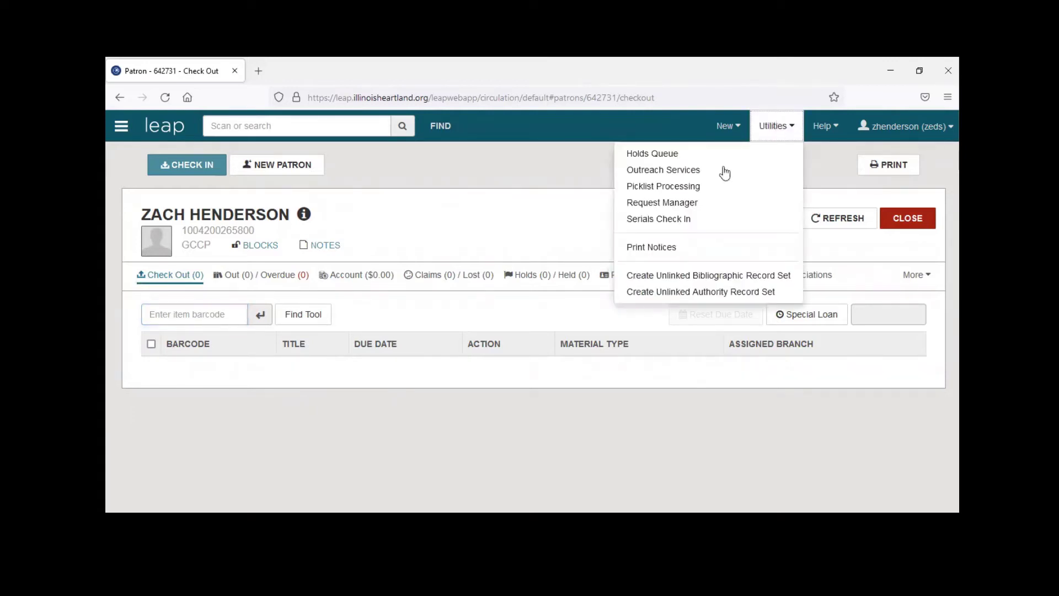
click(771, 122)
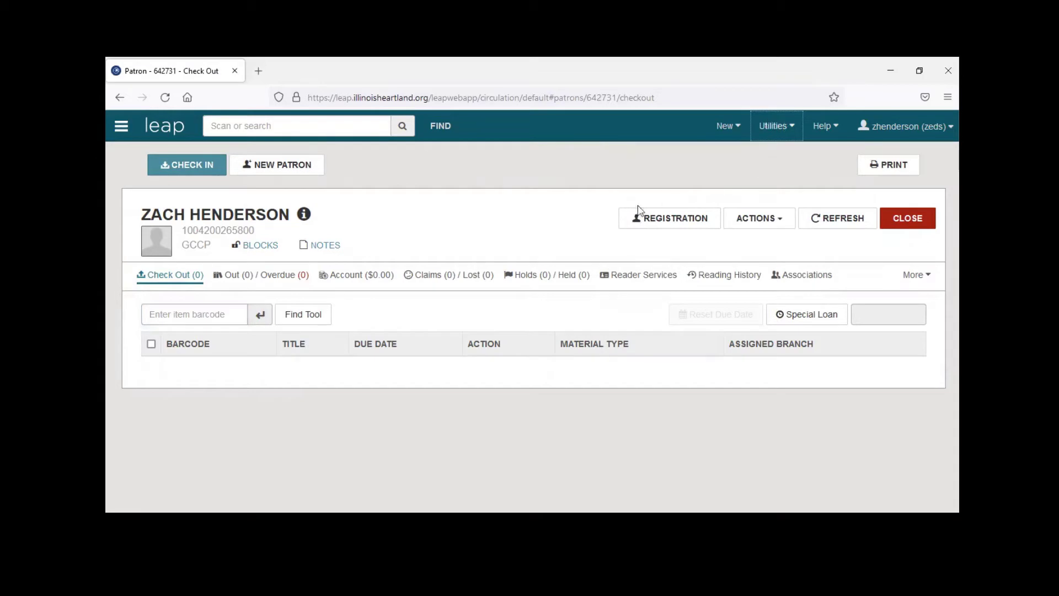
click(334, 128)
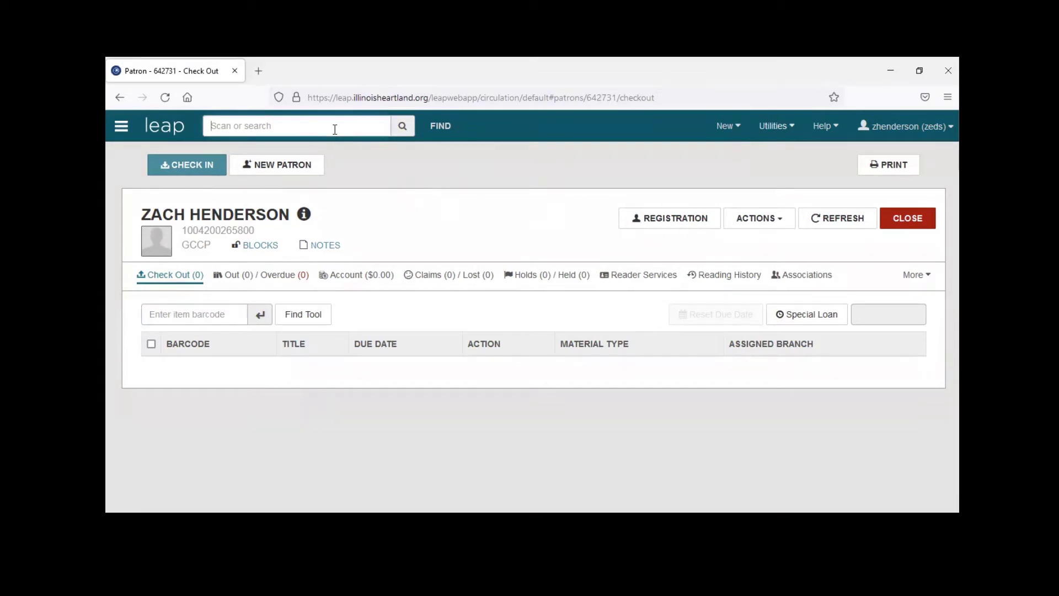
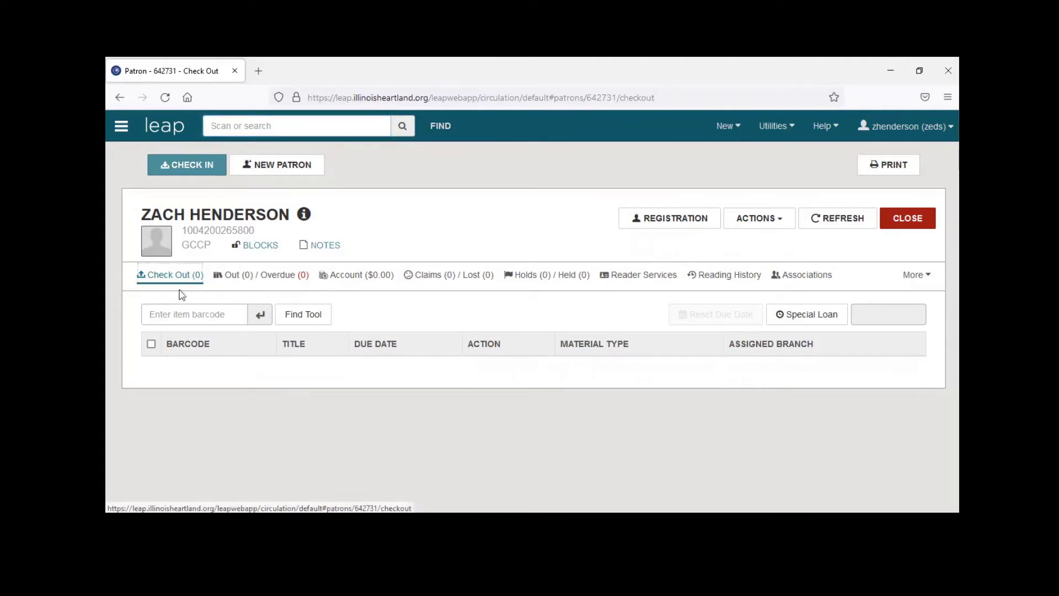
click(185, 317)
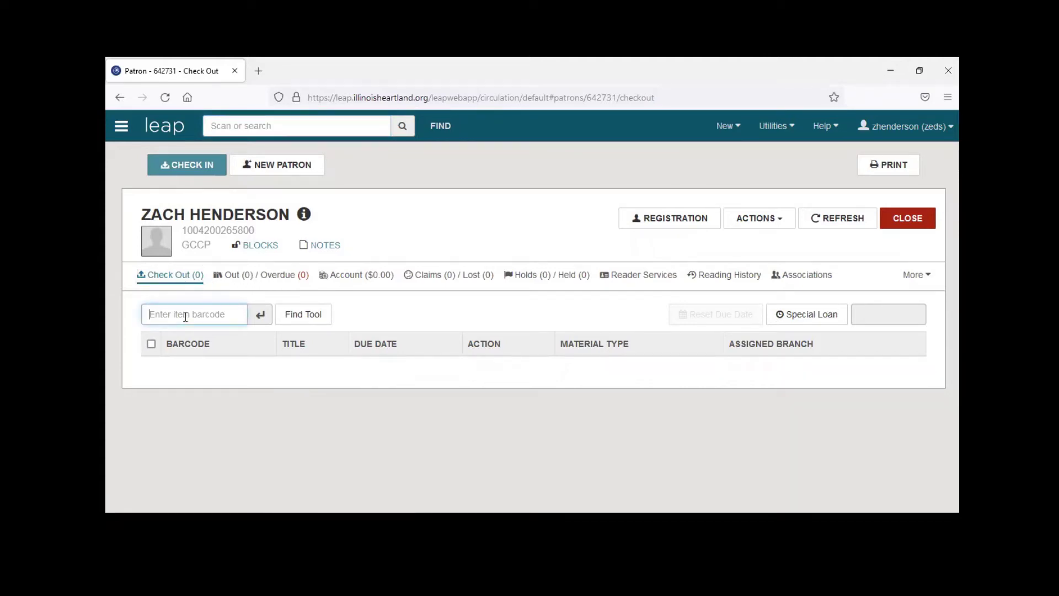
text(789798)
key(BackSpace)
key(BackSpace)
key(BackSpace)
key(BackSpace)
key(BackSpace)
key(BackSpace)
click(819, 317)
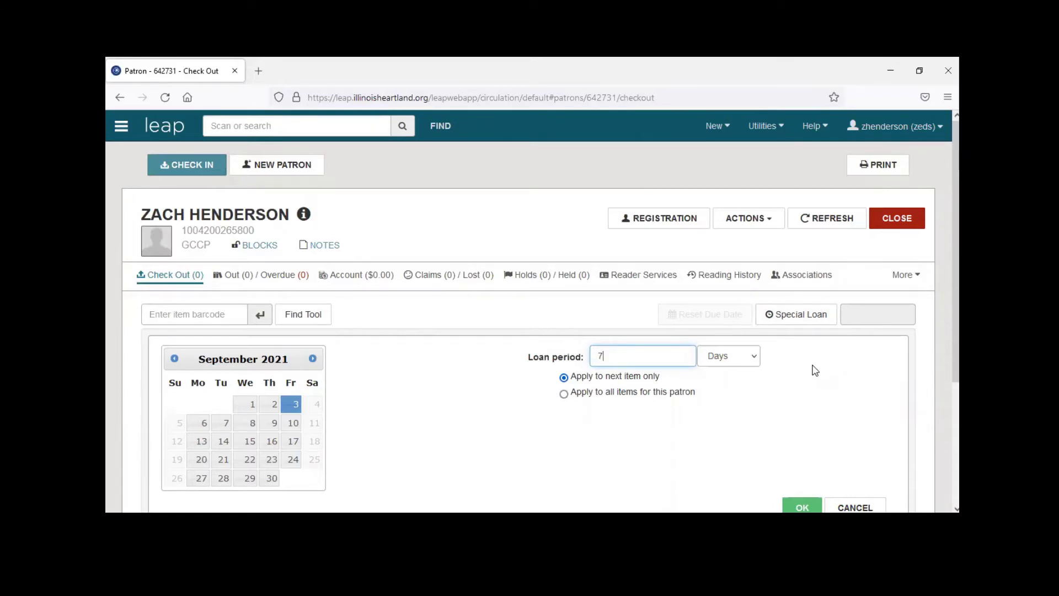
scroll(816, 371, down, 3)
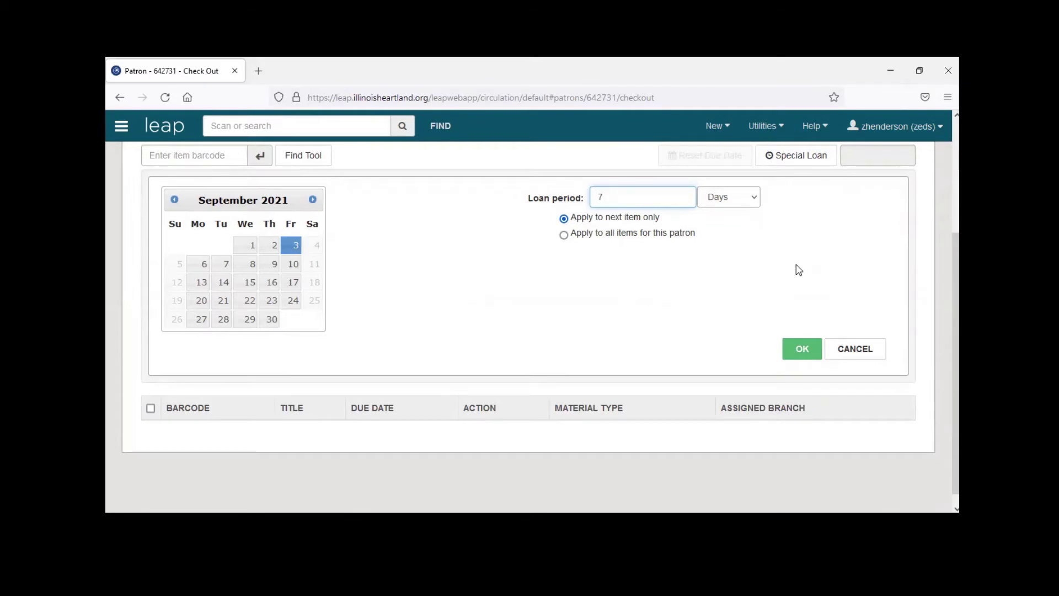
click(870, 357)
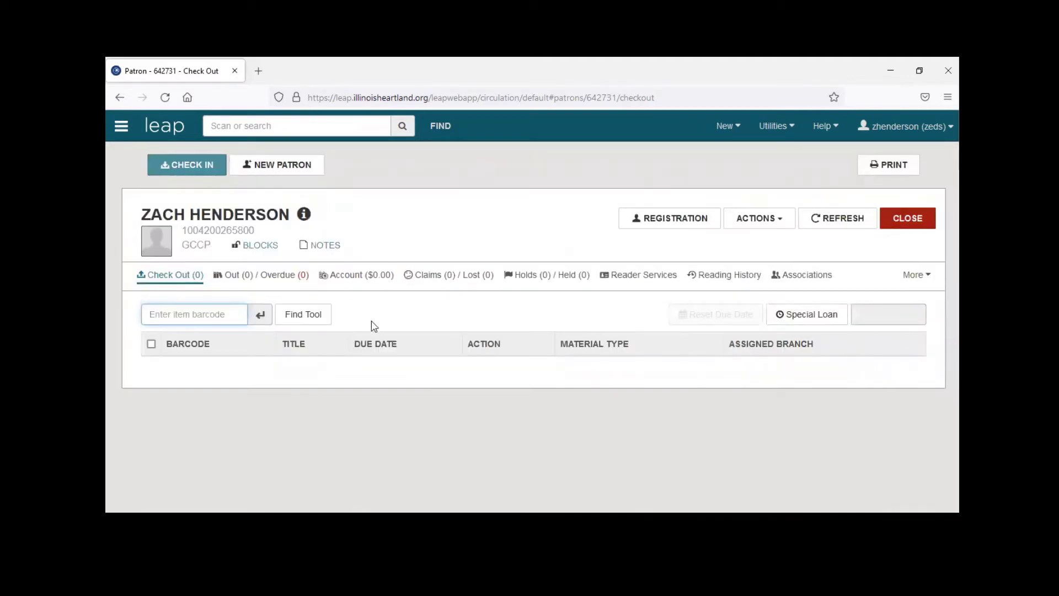
Show the patron's empty Out / Overdue list and briefly check the More actions menu.
click(246, 280)
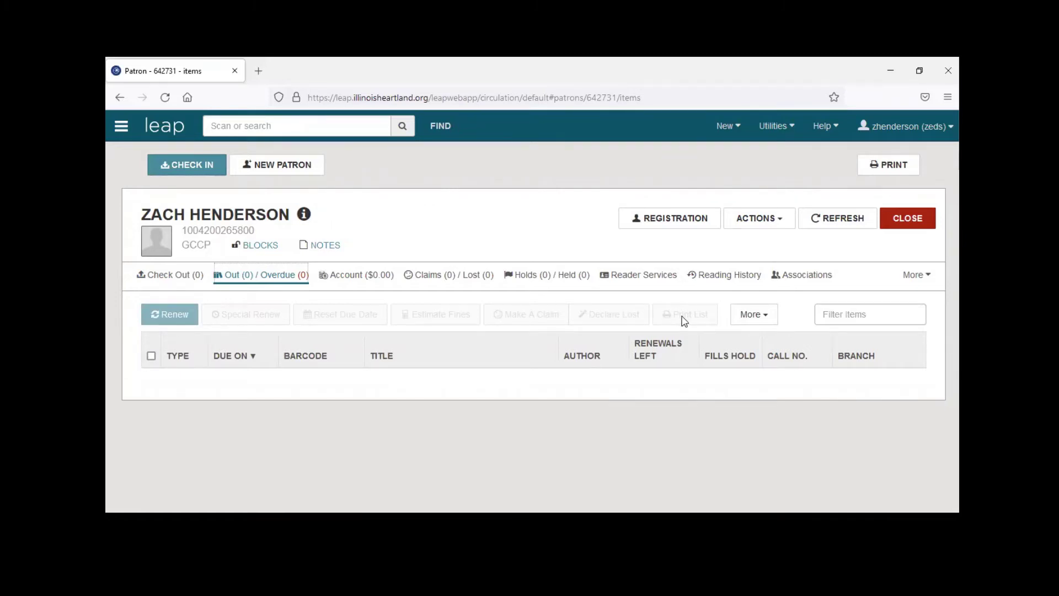
click(768, 320)
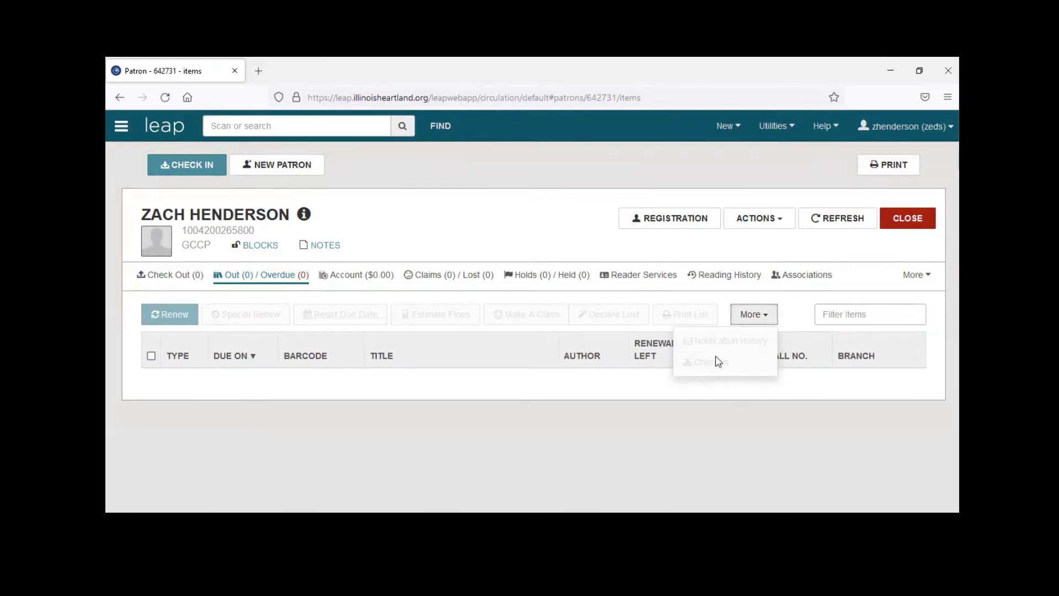
click(748, 320)
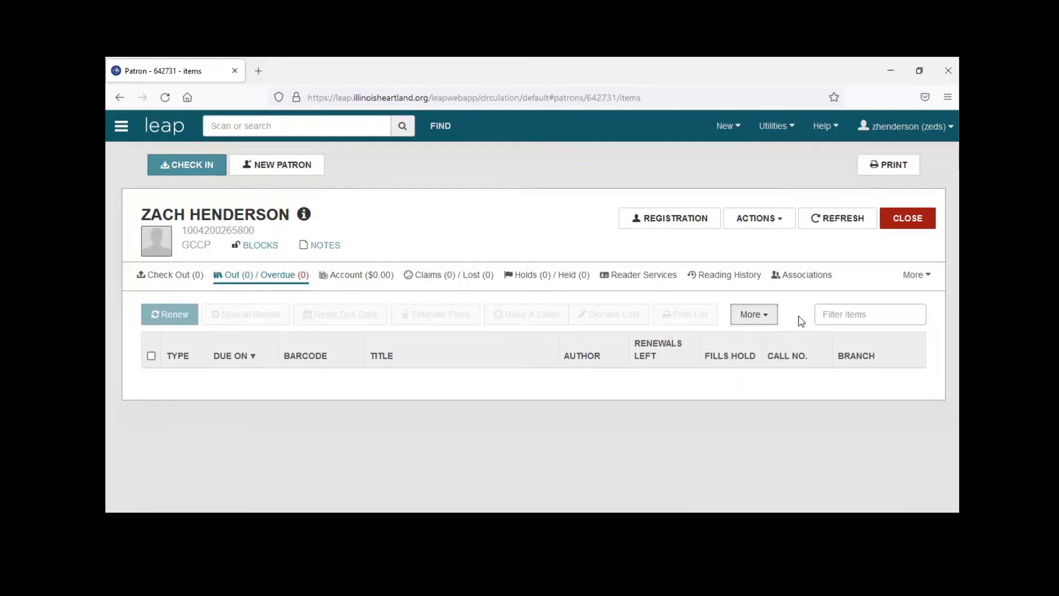
View the patron's $0.00 Account, then the empty Blocks and Notes sections.
click(369, 280)
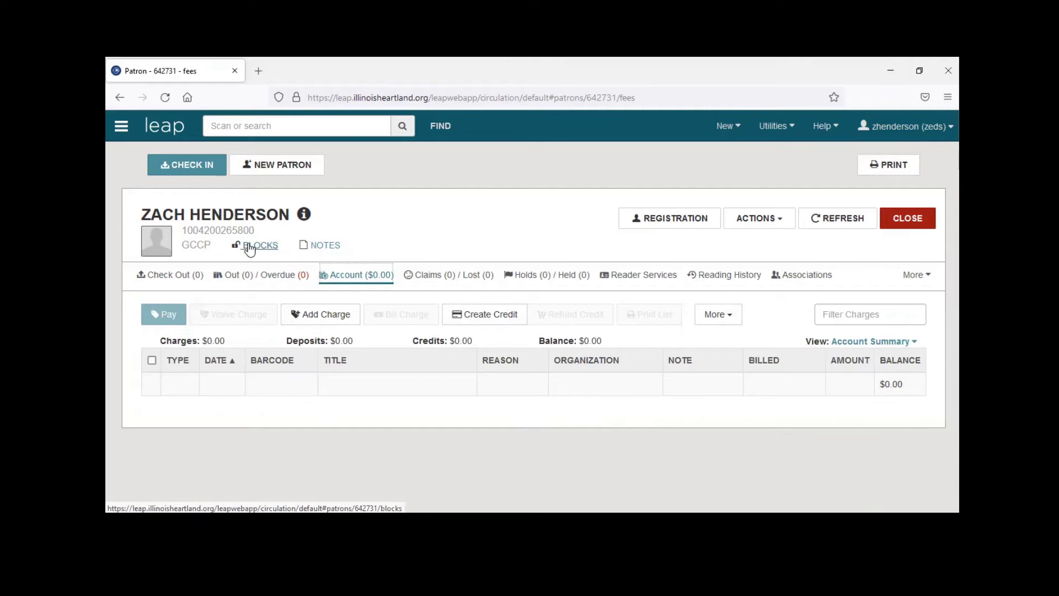
click(249, 249)
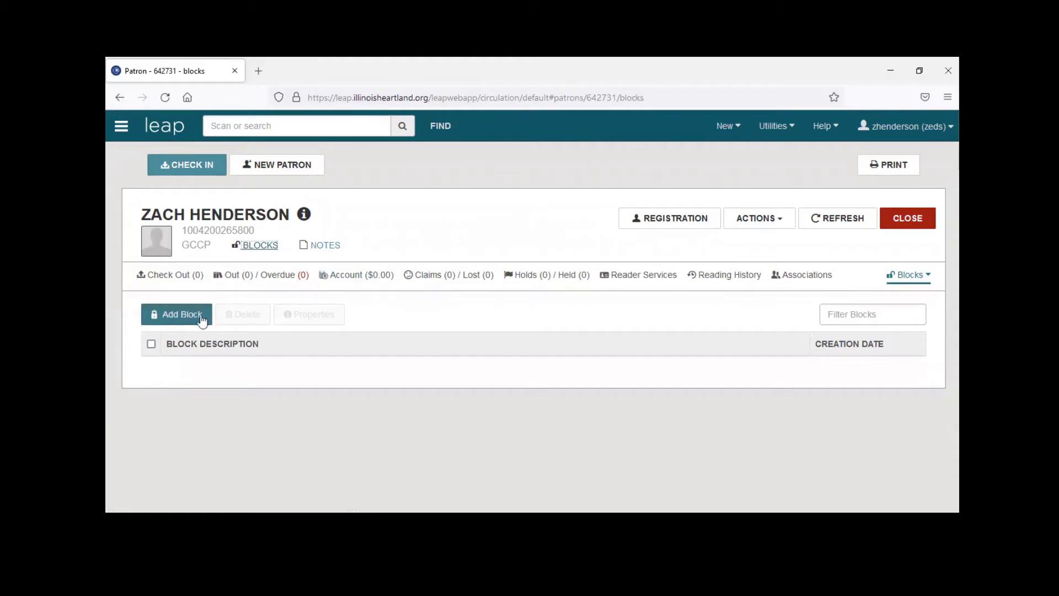
click(326, 246)
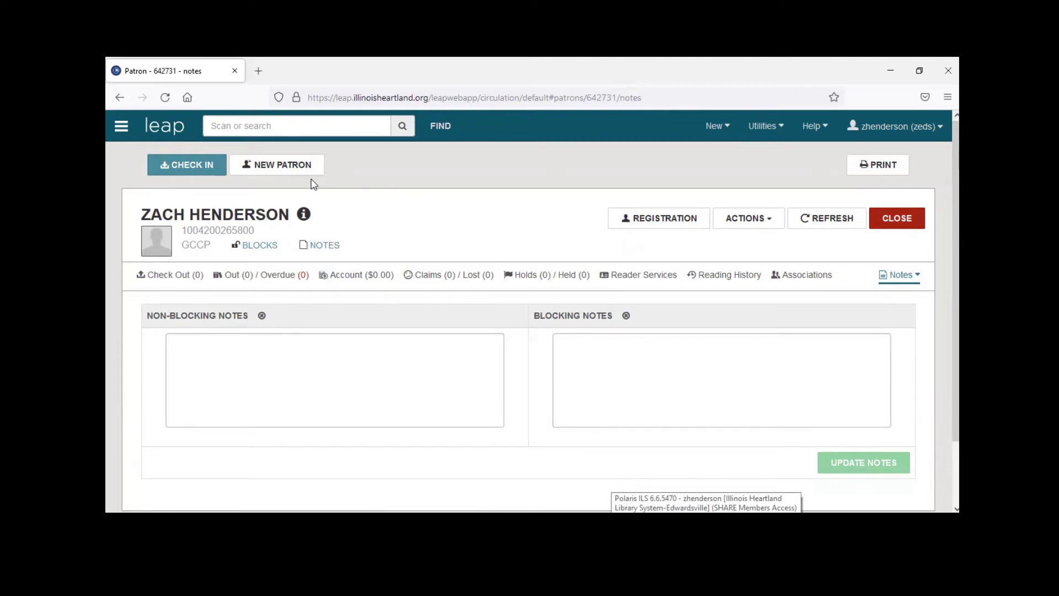
Keyword-search 'lord of the rings' and open The two towers bib record (control number 90717).
click(336, 129)
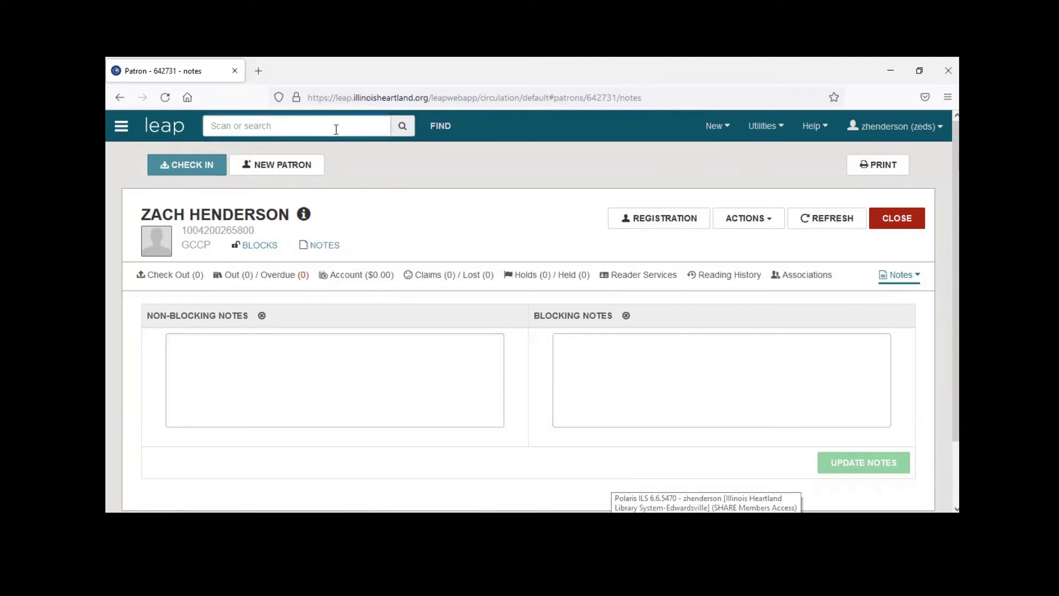
text(lord of ther ings)
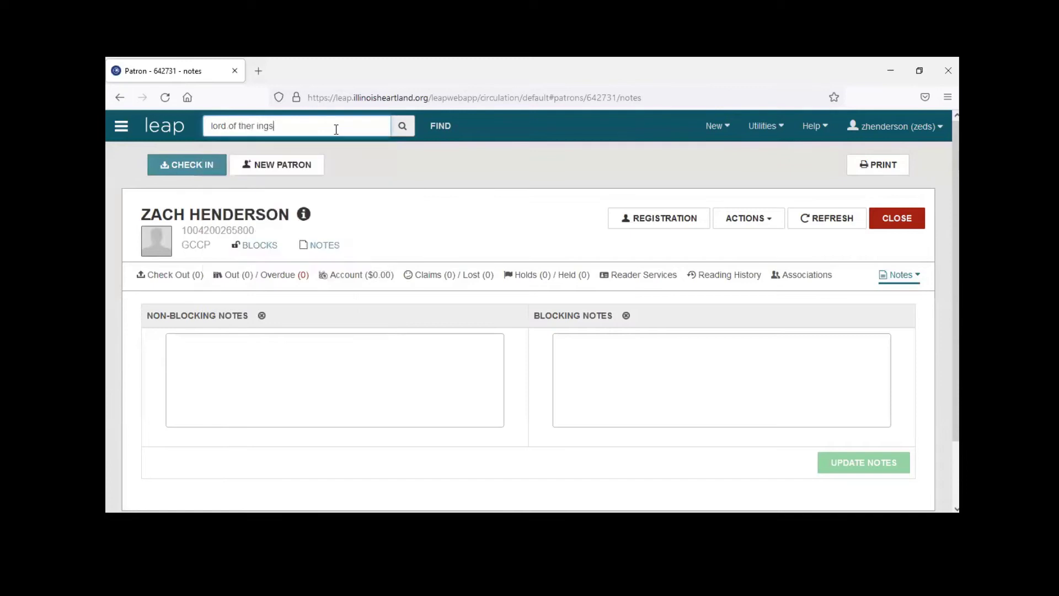
key(BackSpace)
key(BackSpace)
key(BackSpace)
key(BackSpace)
key(BackSpace)
key(BackSpace)
text(rings)
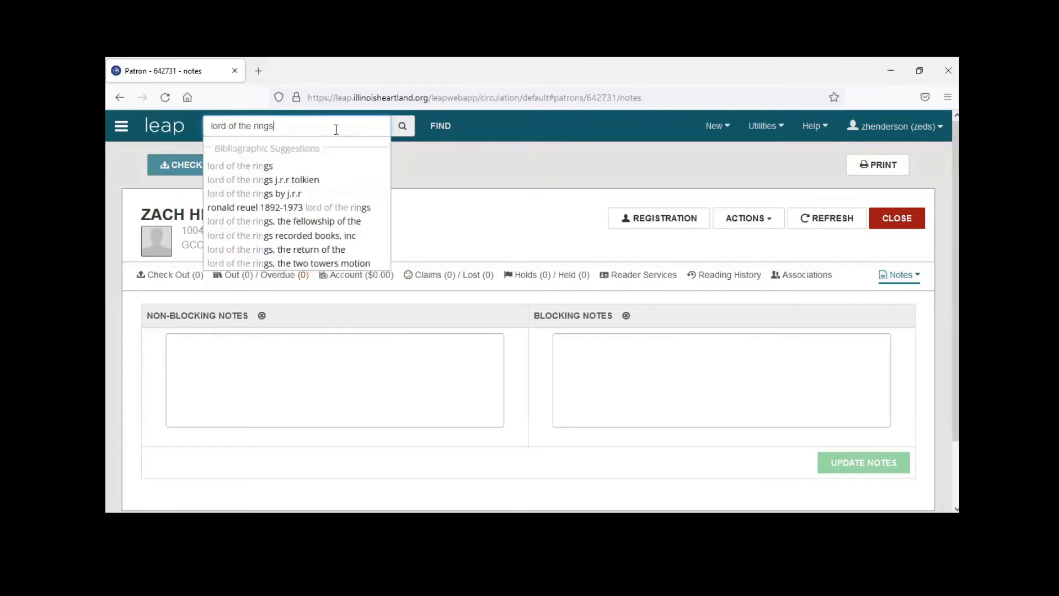
key(Return)
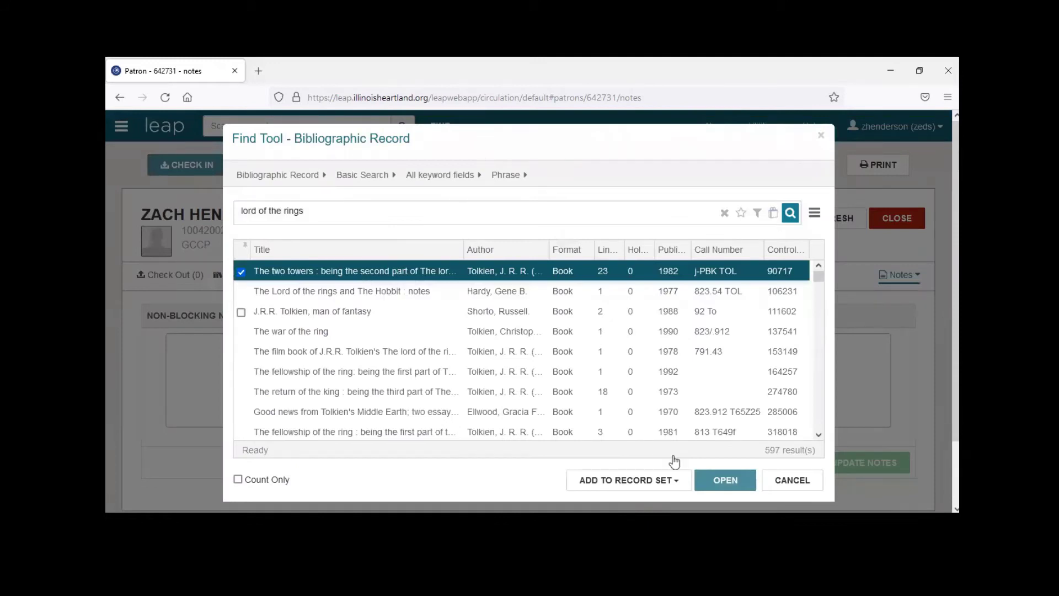
click(716, 489)
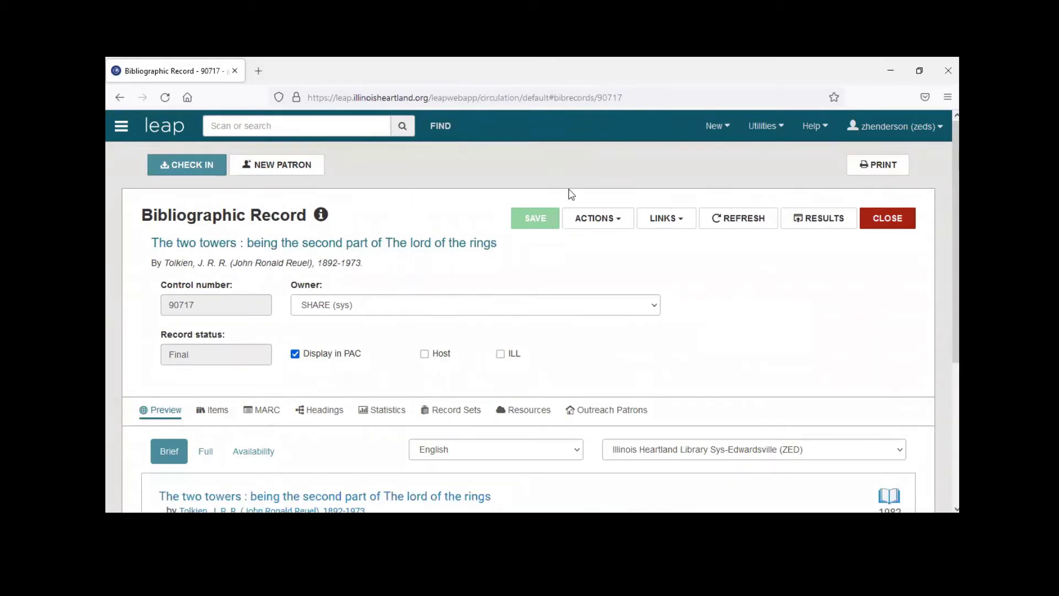
Show the workforms side panel listing the patron and The two towers record.
click(122, 129)
Close The two towers bibliographic record and then the patron record.
click(900, 221)
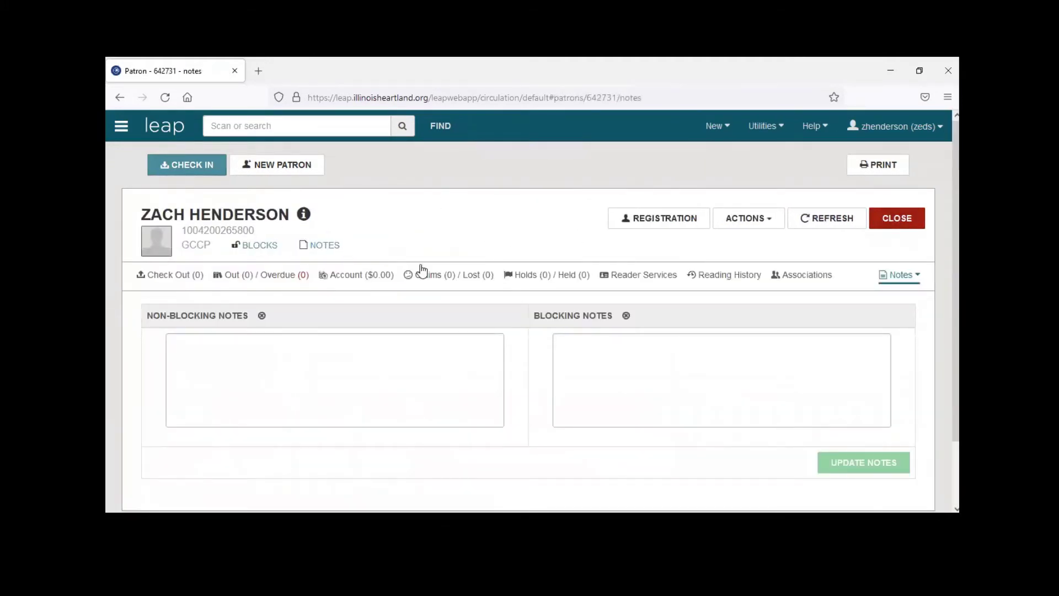
click(913, 221)
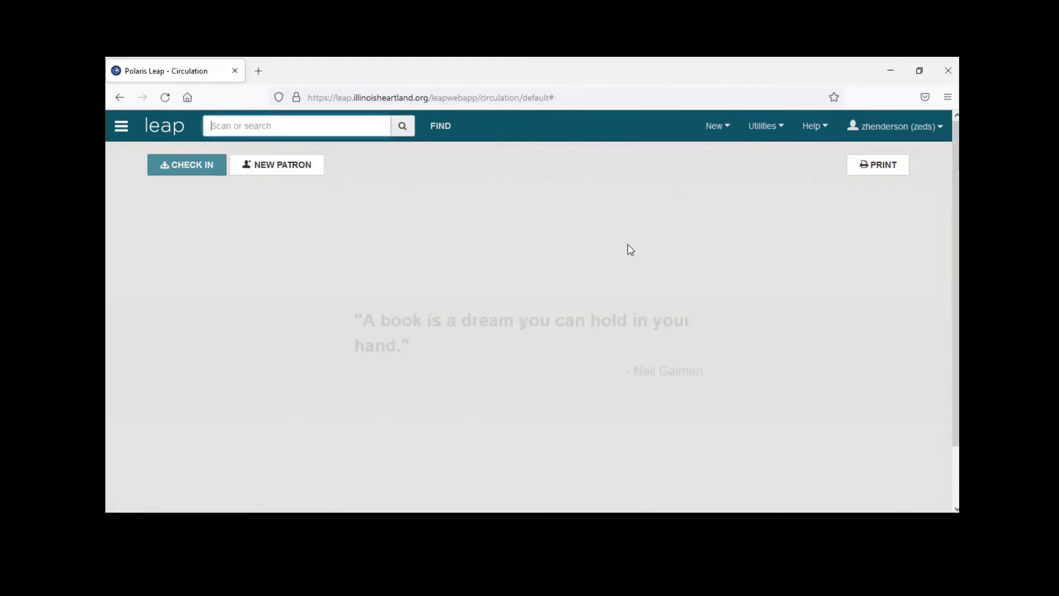
Show the Recent workforms list with the closed patron and The two towers records.
click(121, 127)
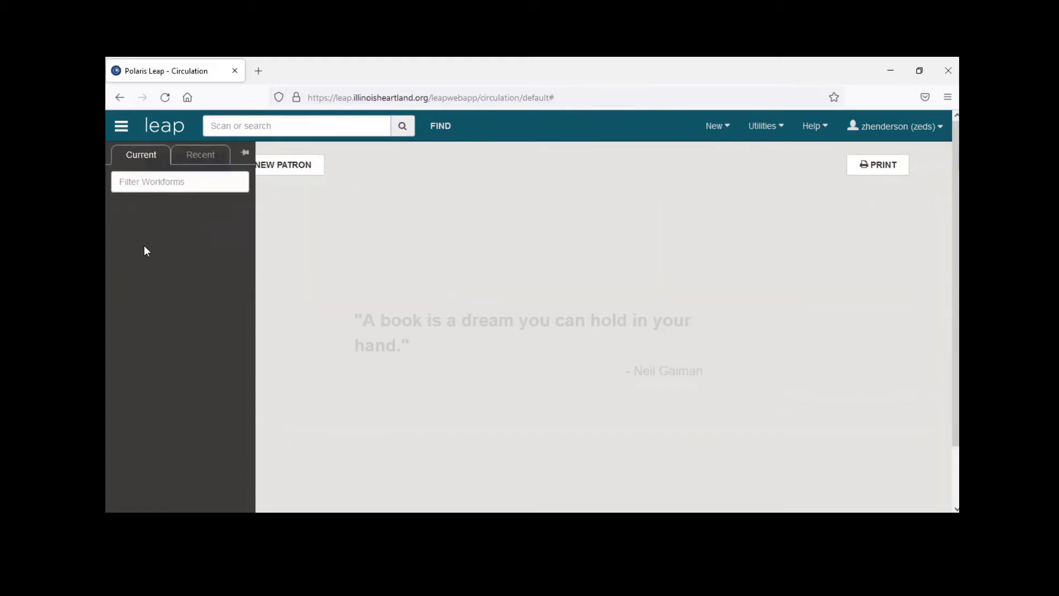
click(192, 159)
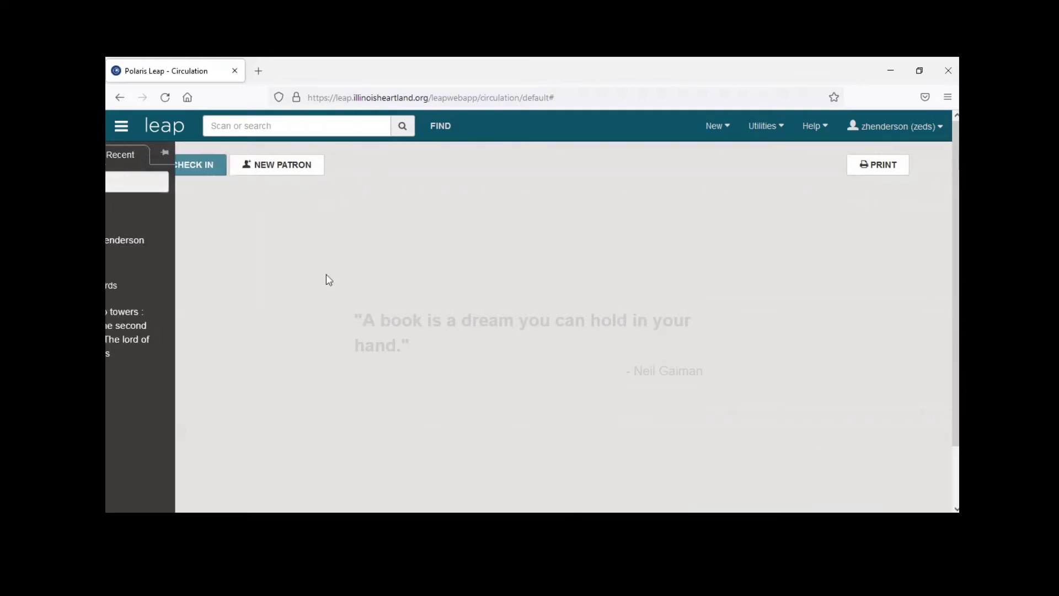
In Polaris ILS, check the empty Patron barcode list, move and close the Check Out window, then return to Leap.
key(alt+Tab)
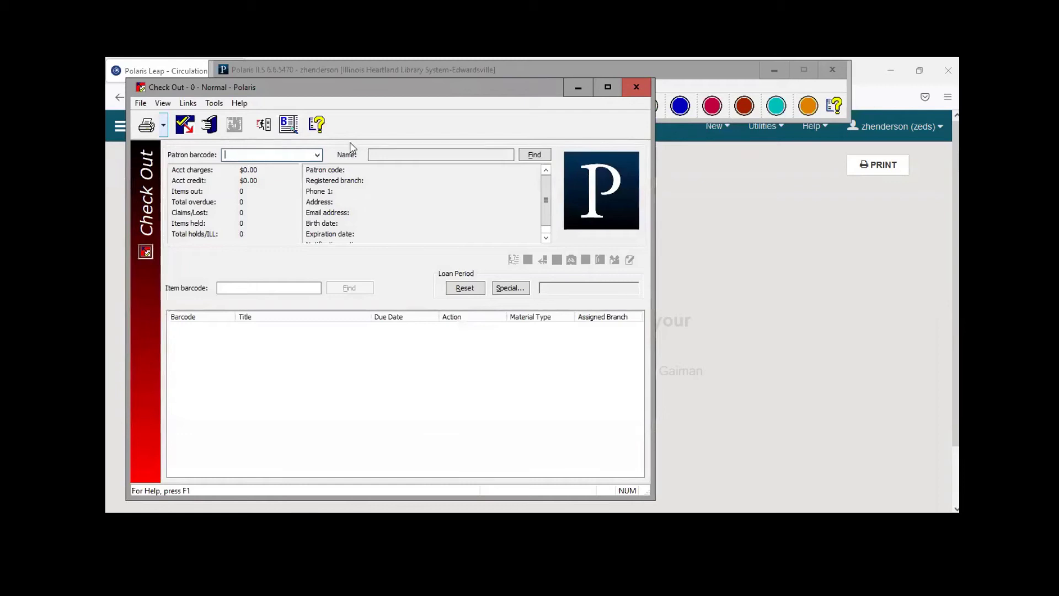
click(317, 156)
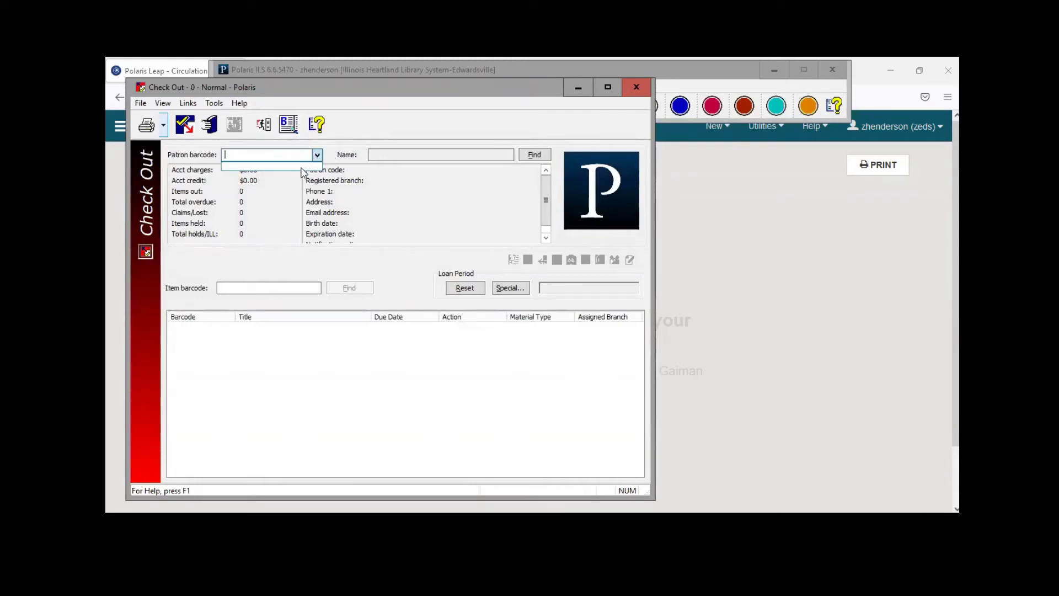
click(220, 98)
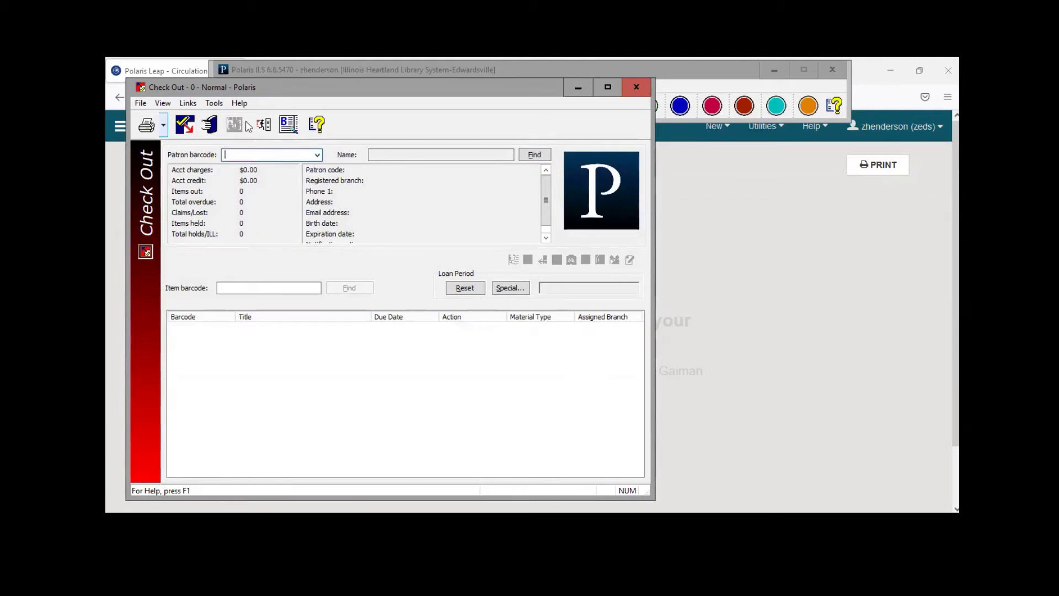
drag(211, 93, 365, 190)
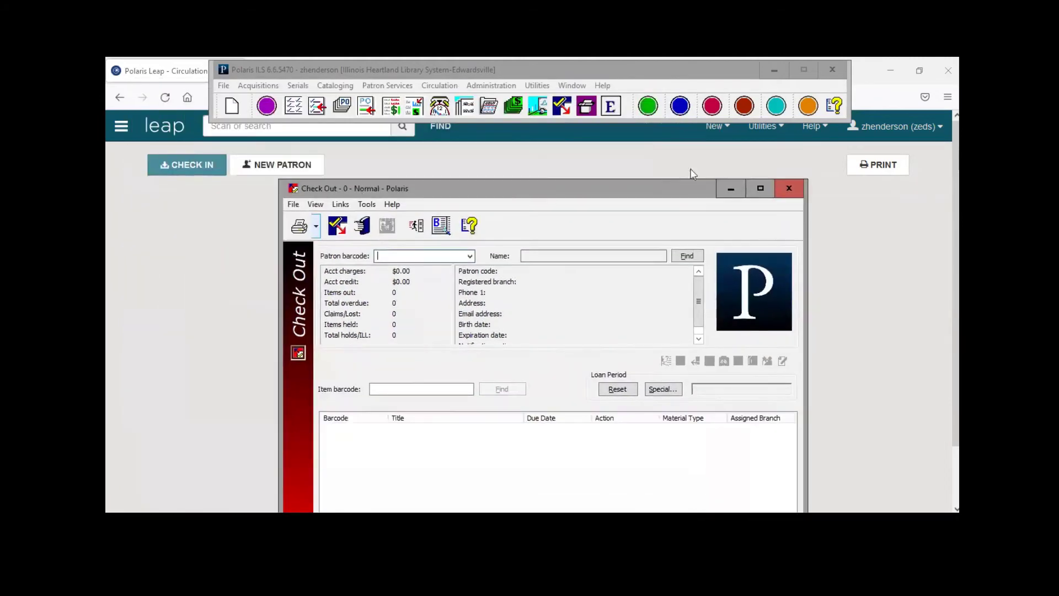
click(787, 187)
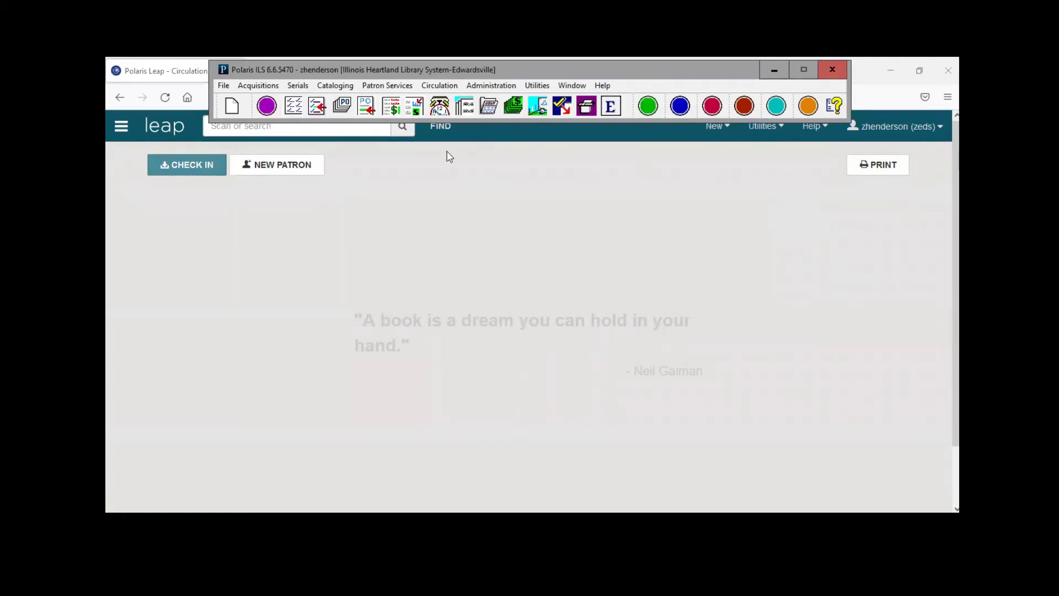
click(364, 130)
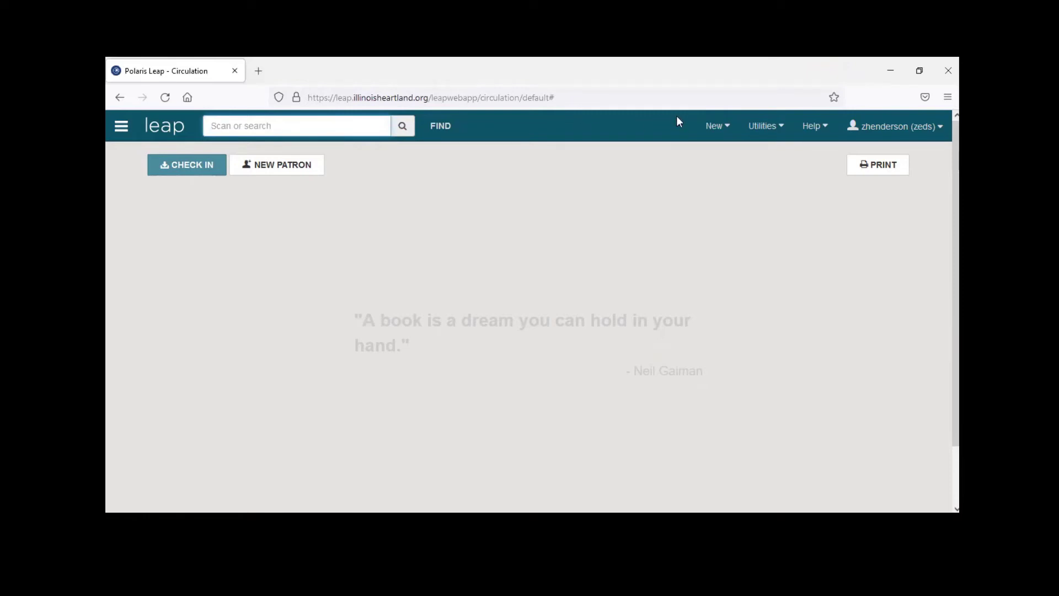
click(715, 130)
click(715, 129)
Clear the 'lord of the rings' text from the Scan or search box.
text(lord of the rings)
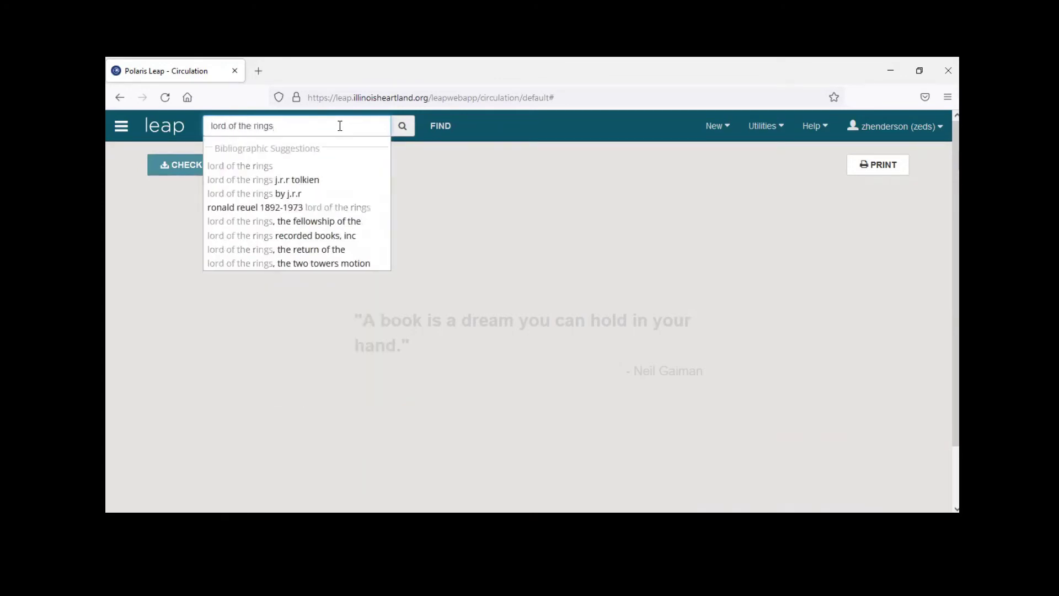
key(Return)
key(BackSpace)
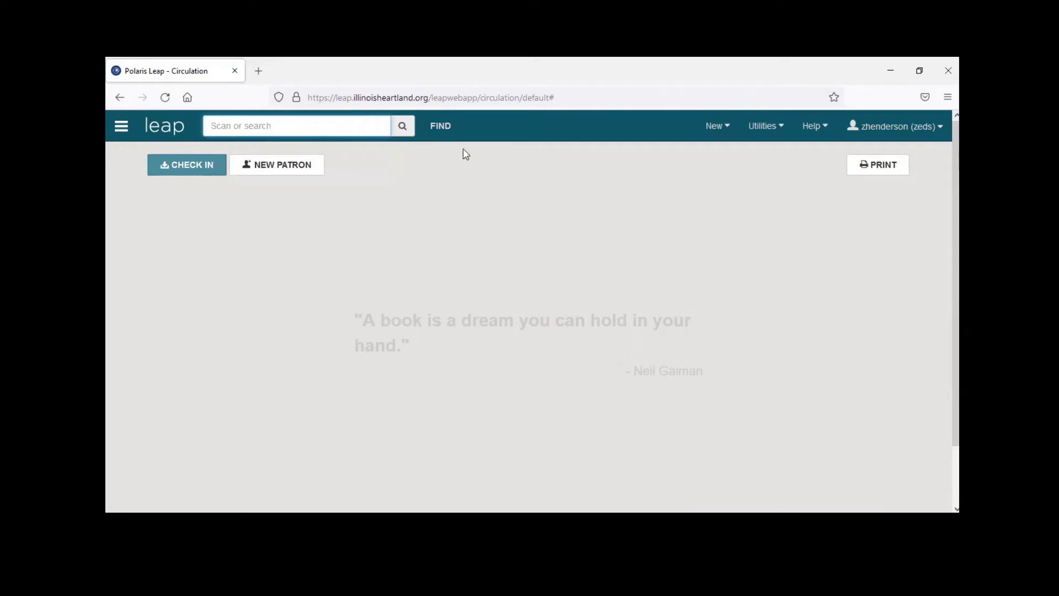
Set the Find Tool to Item Record and review its Basic Search modes and keyword fields.
click(435, 129)
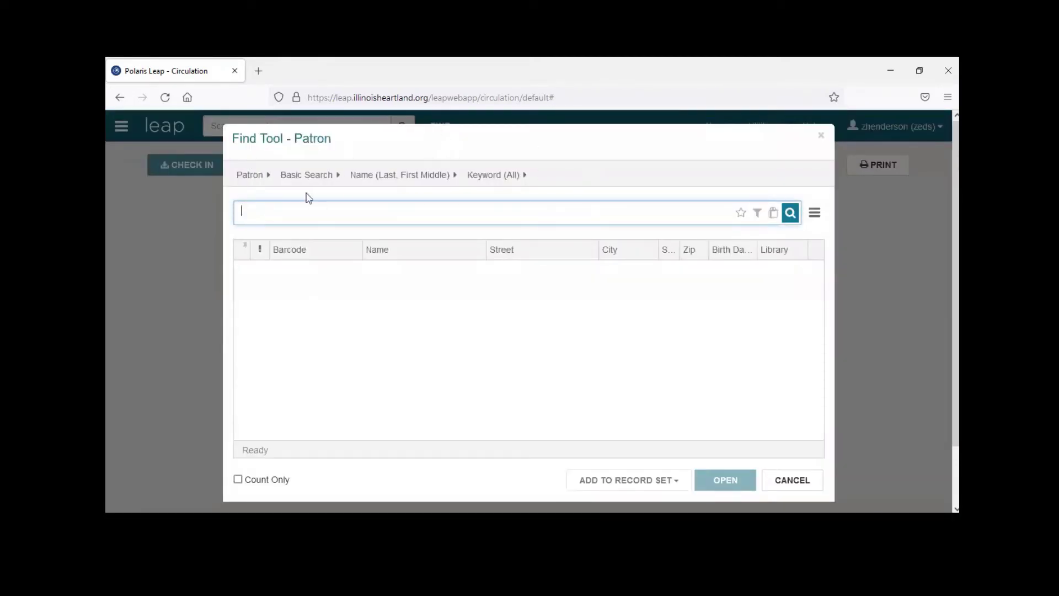
click(261, 177)
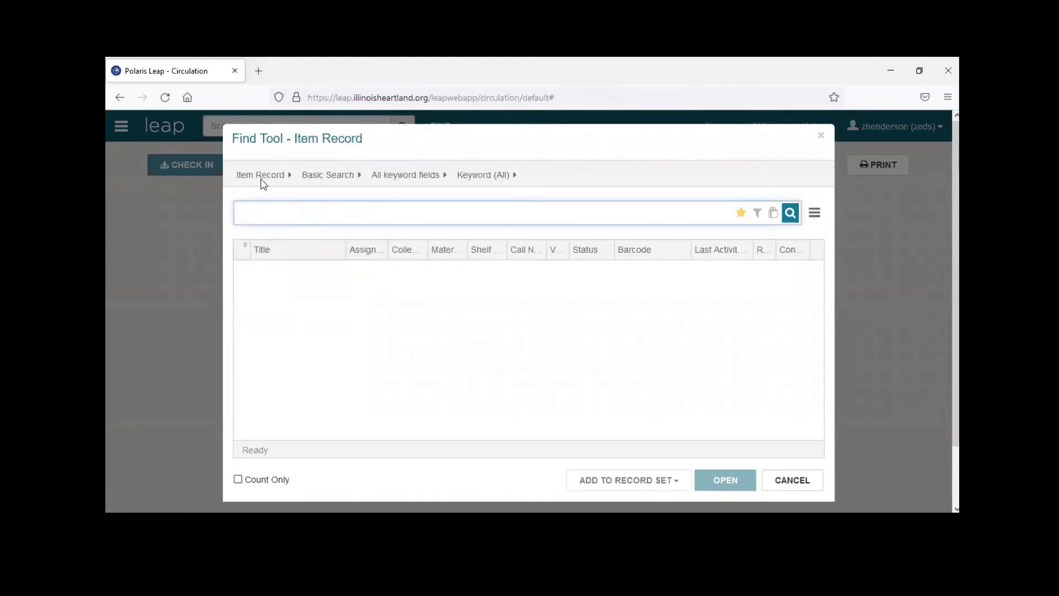
click(338, 179)
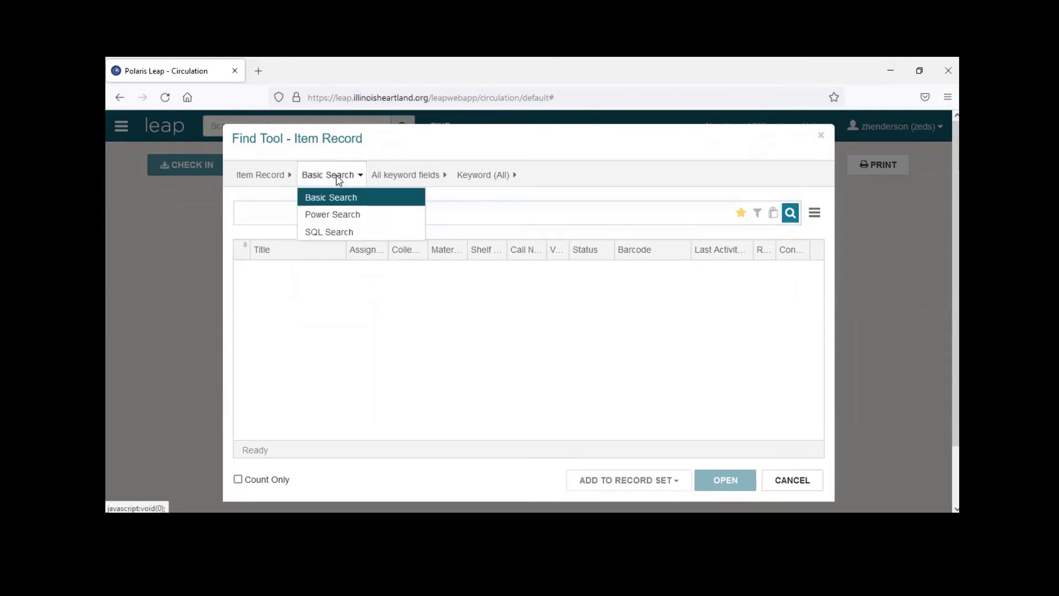
click(423, 179)
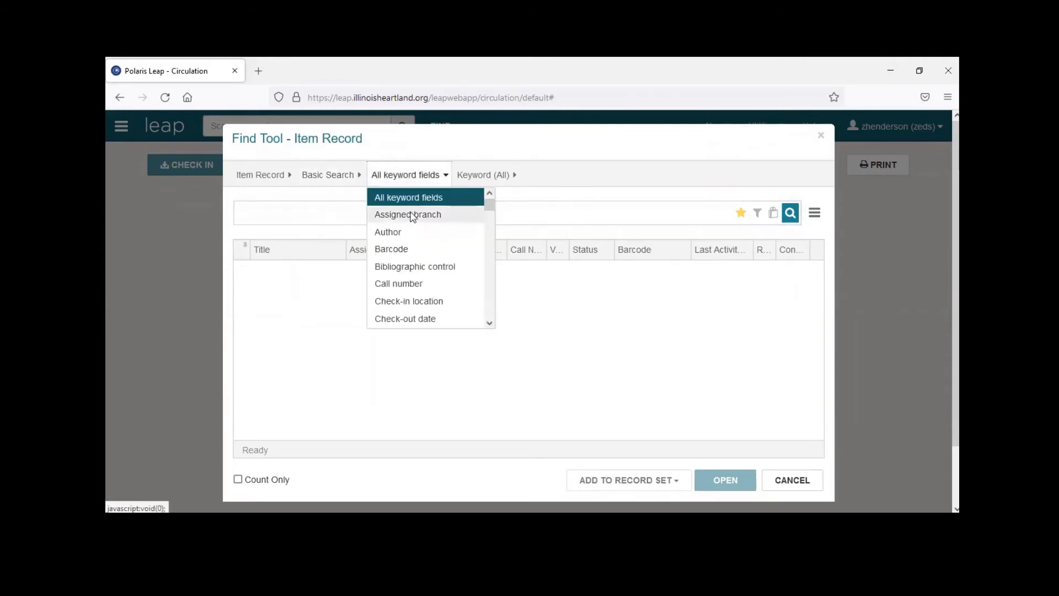
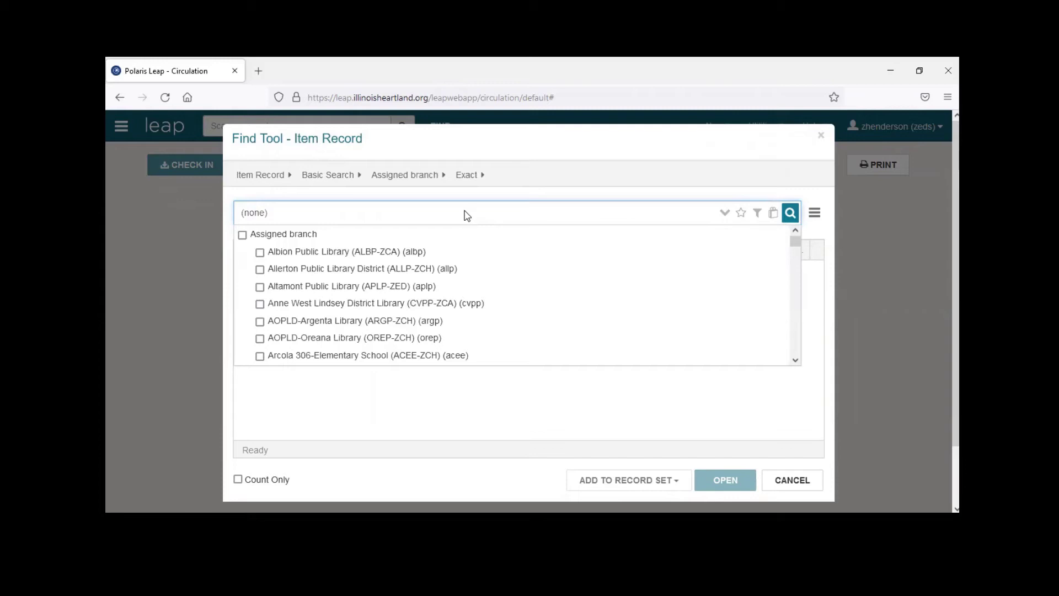
Switch the item search field to Title, enter 'lord of the rings', and show the empty Search Filter.
click(425, 175)
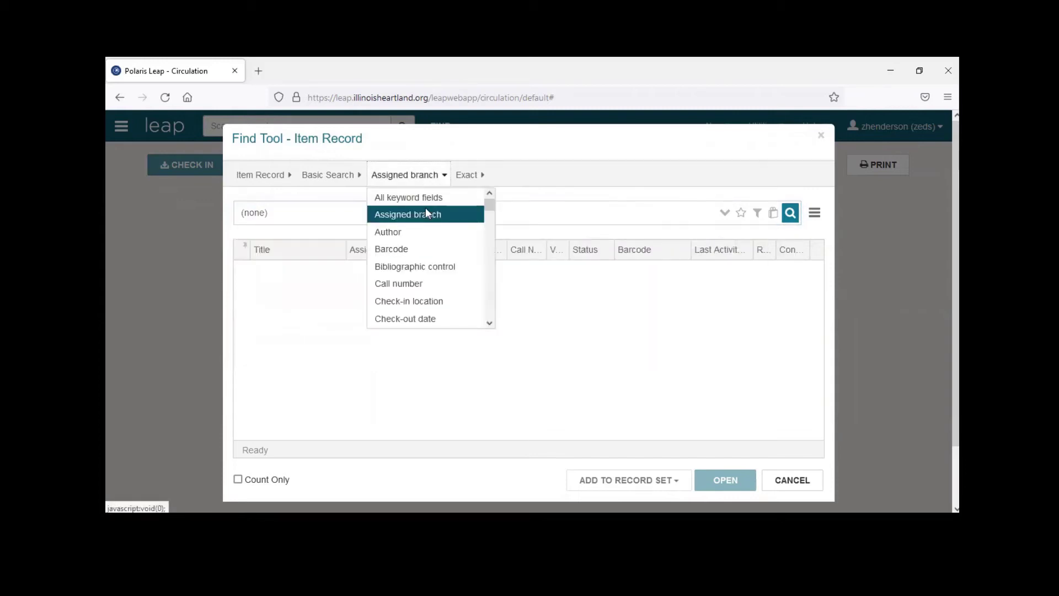
scroll(425, 214, down, 5)
scroll(403, 279, down, 3)
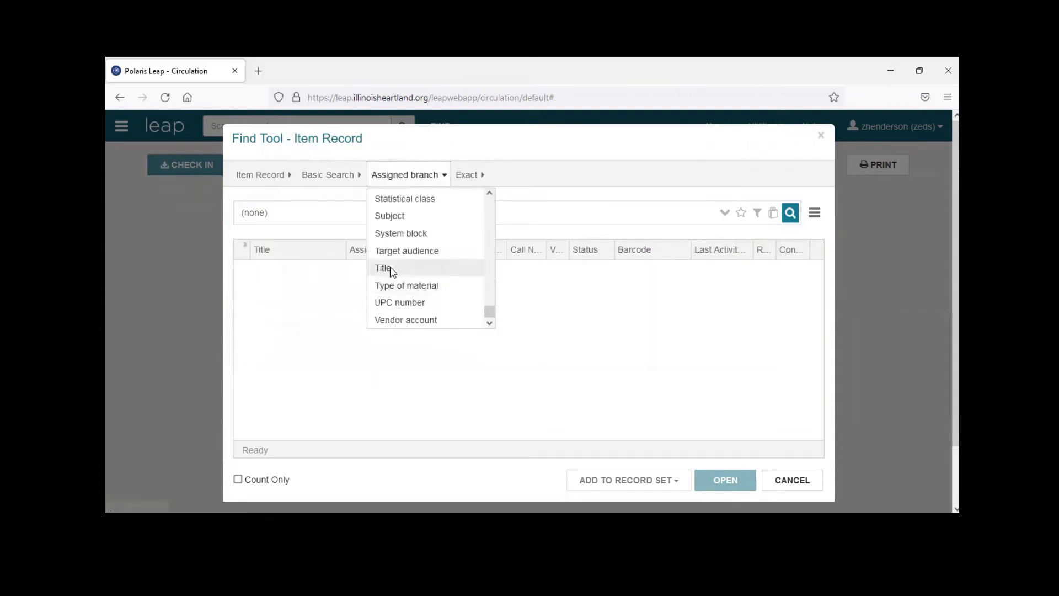
click(384, 268)
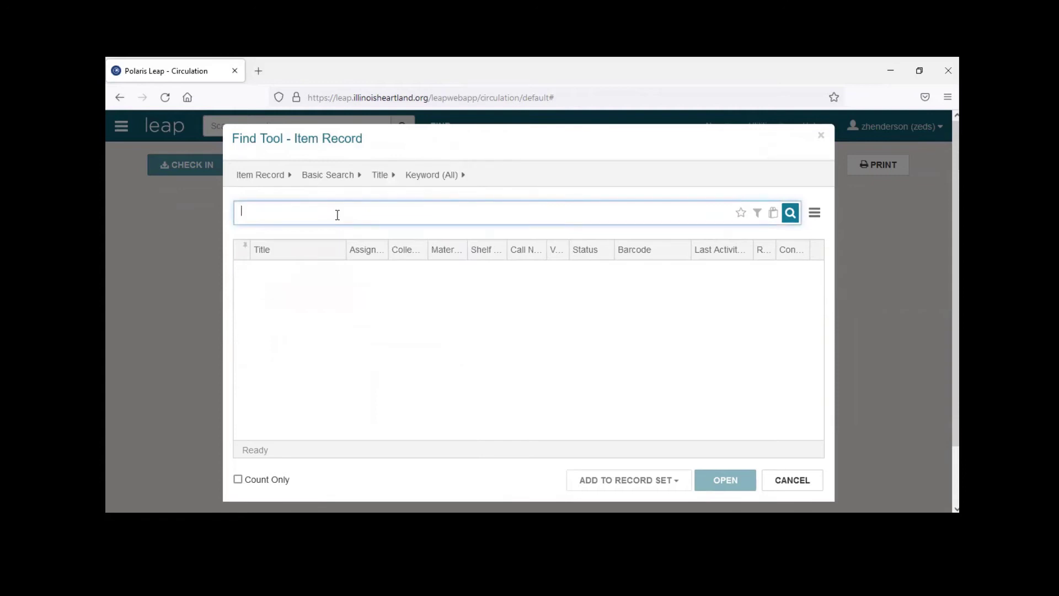
text(lord of the rings)
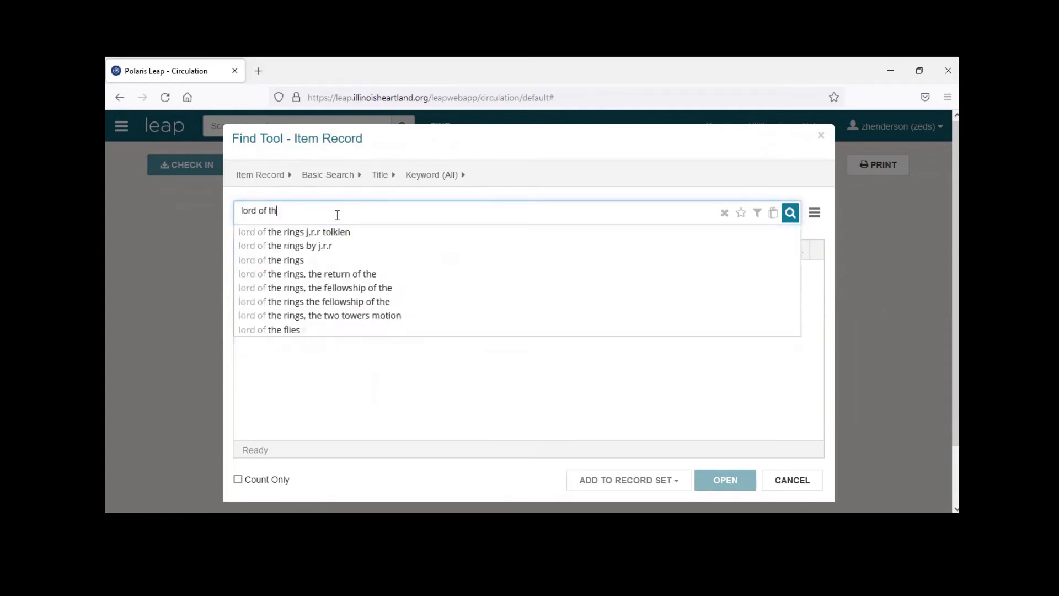
click(364, 213)
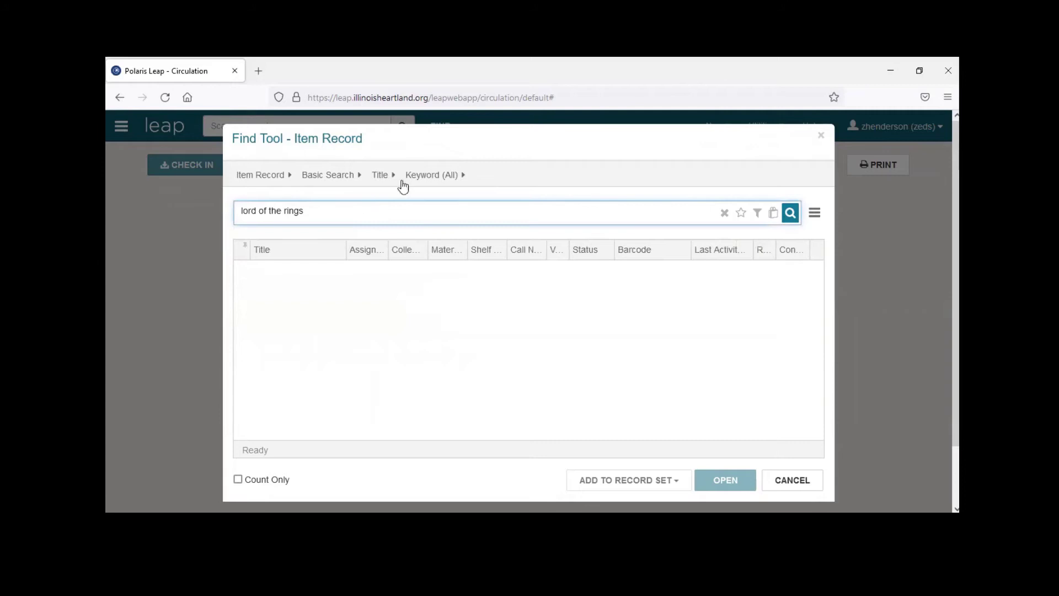
click(757, 216)
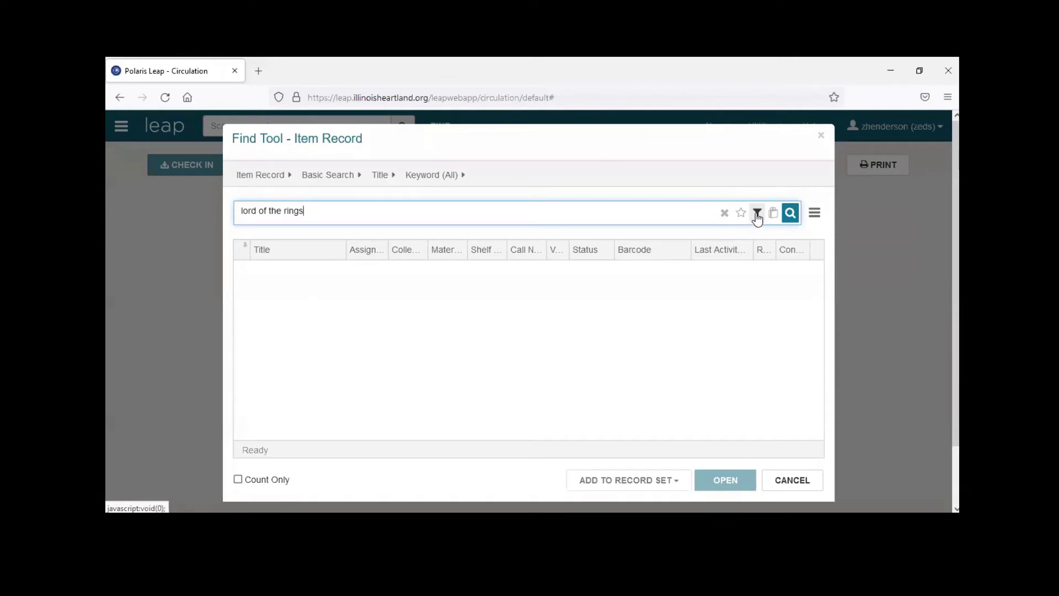
click(757, 216)
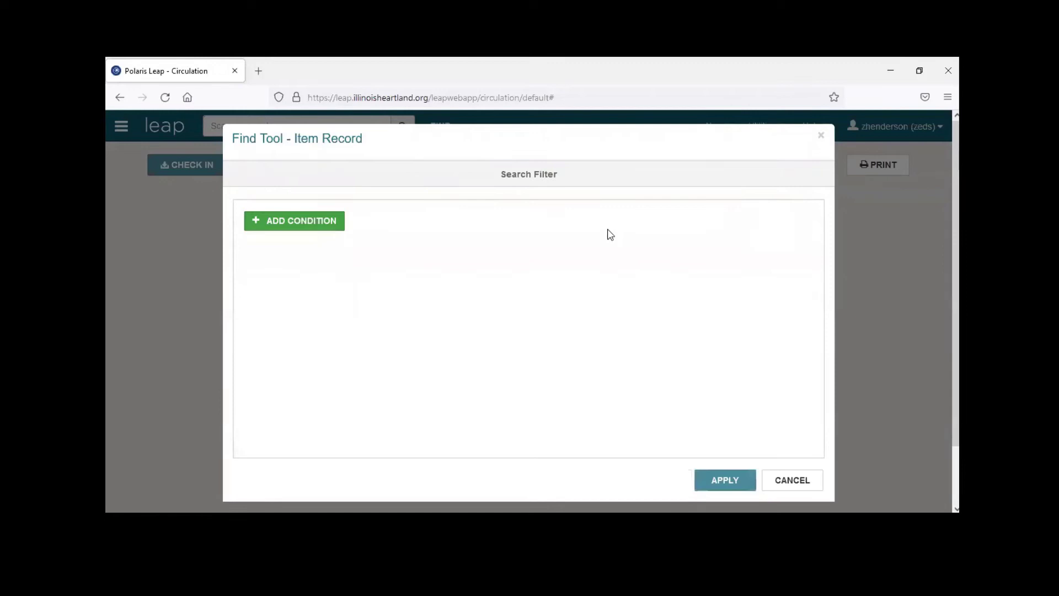
Add a filter condition for Assigned branch = Albion Public Library.
click(316, 227)
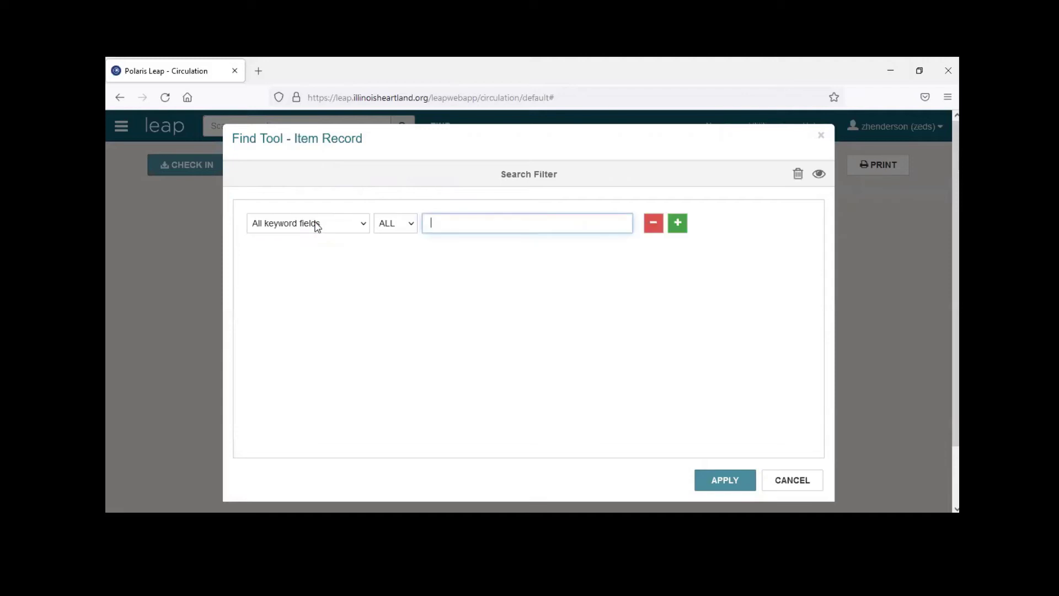
click(338, 226)
mouse_move(363, 266)
mouse_down()
mouse_move(363, 295)
mouse_move(363, 264)
mouse_up()
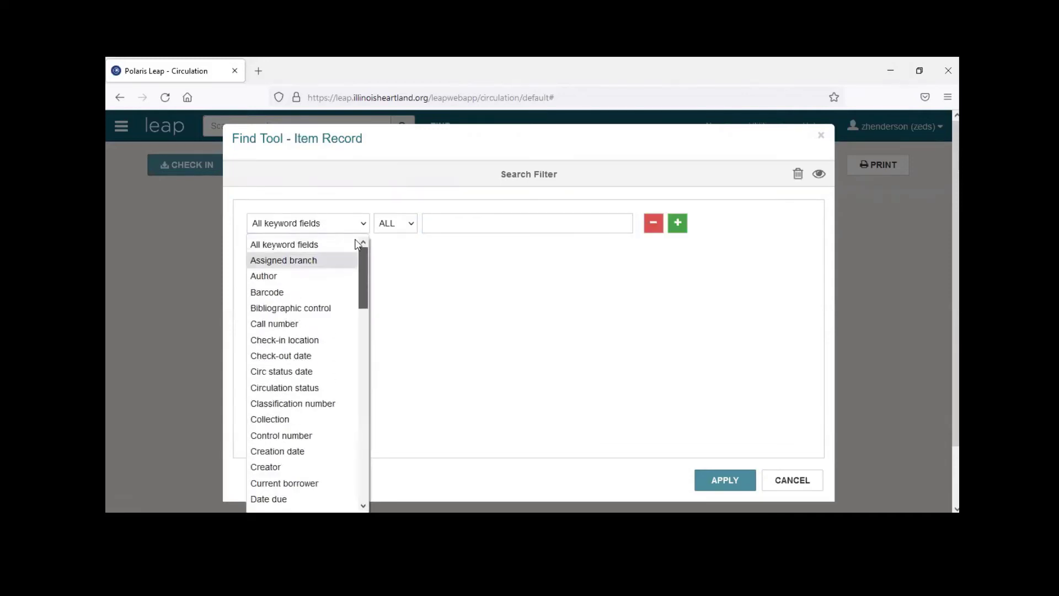
click(309, 263)
click(499, 227)
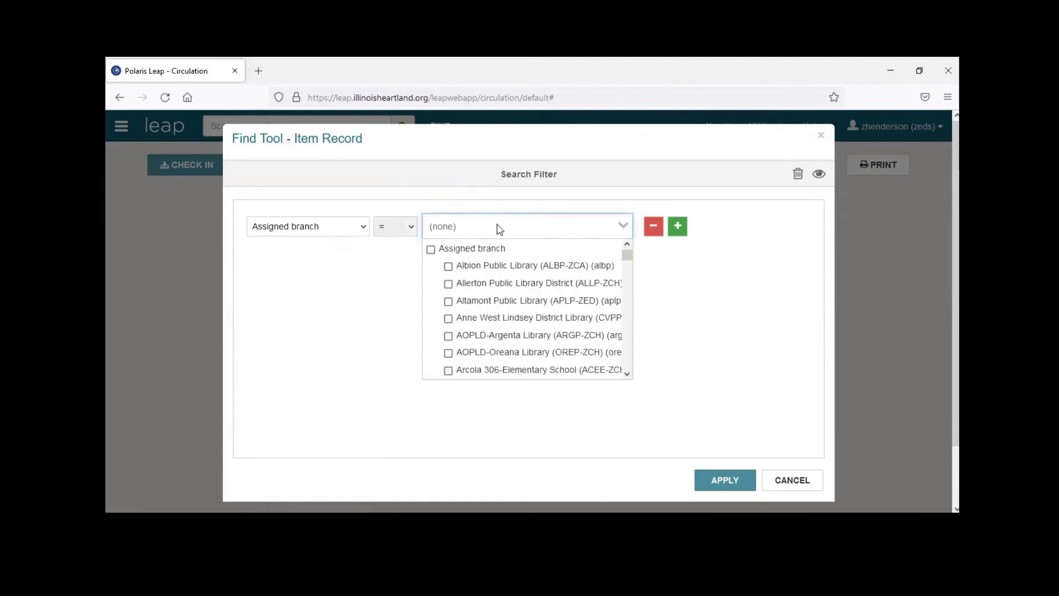
click(448, 267)
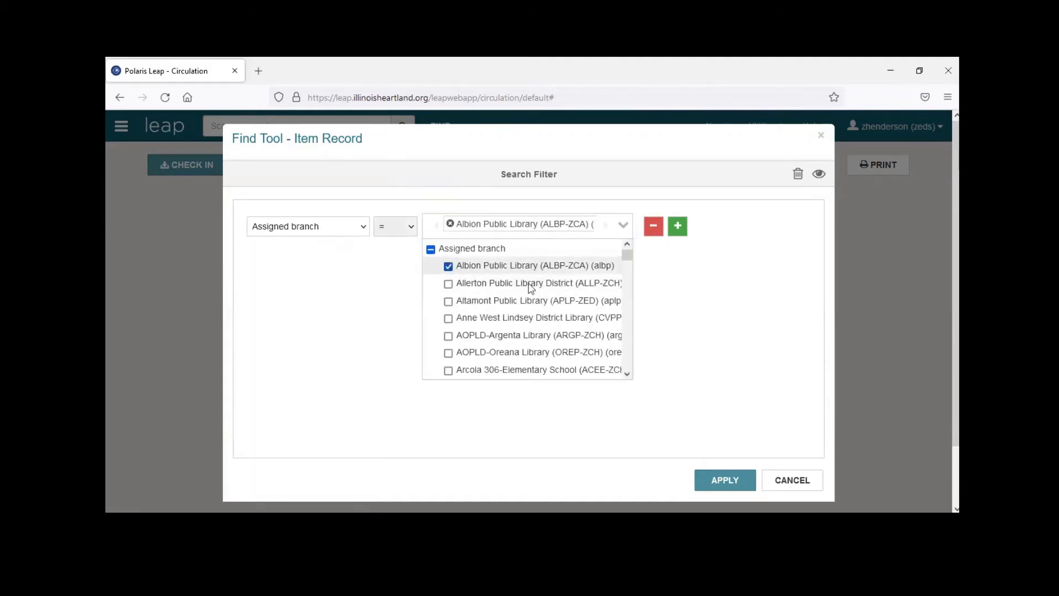
click(664, 289)
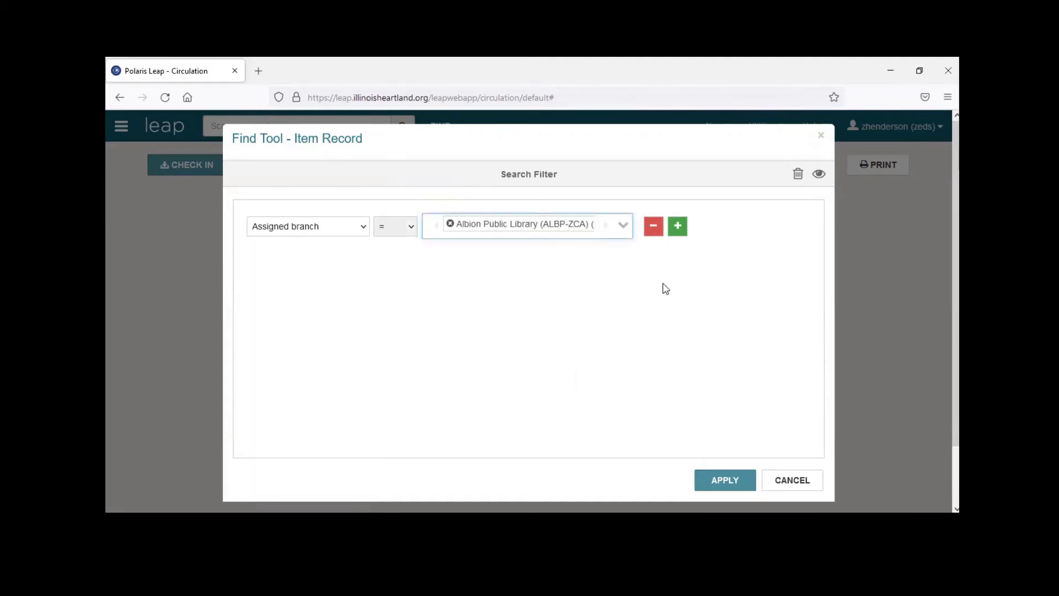
Add a second condition for Material type = Book and apply the filter.
click(680, 227)
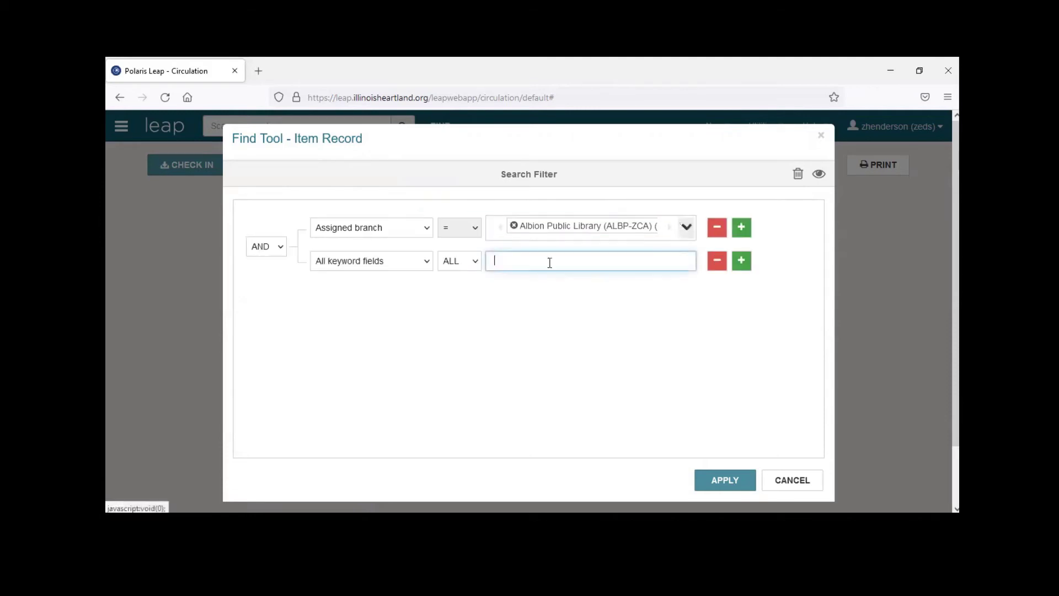
click(364, 262)
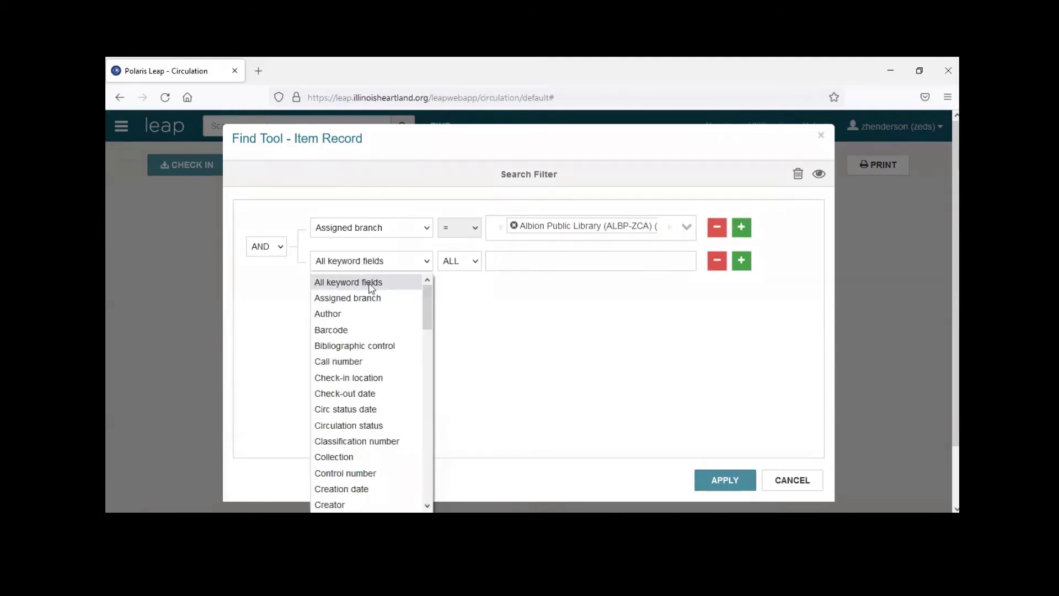
drag(433, 312, 425, 409)
click(352, 401)
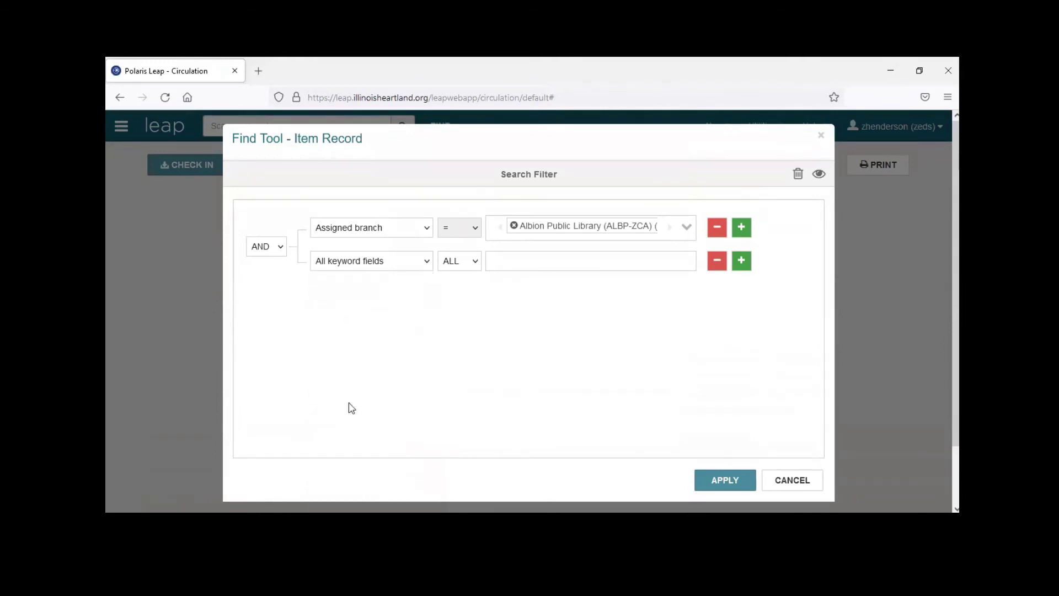
click(554, 265)
scroll(627, 347, down, 3)
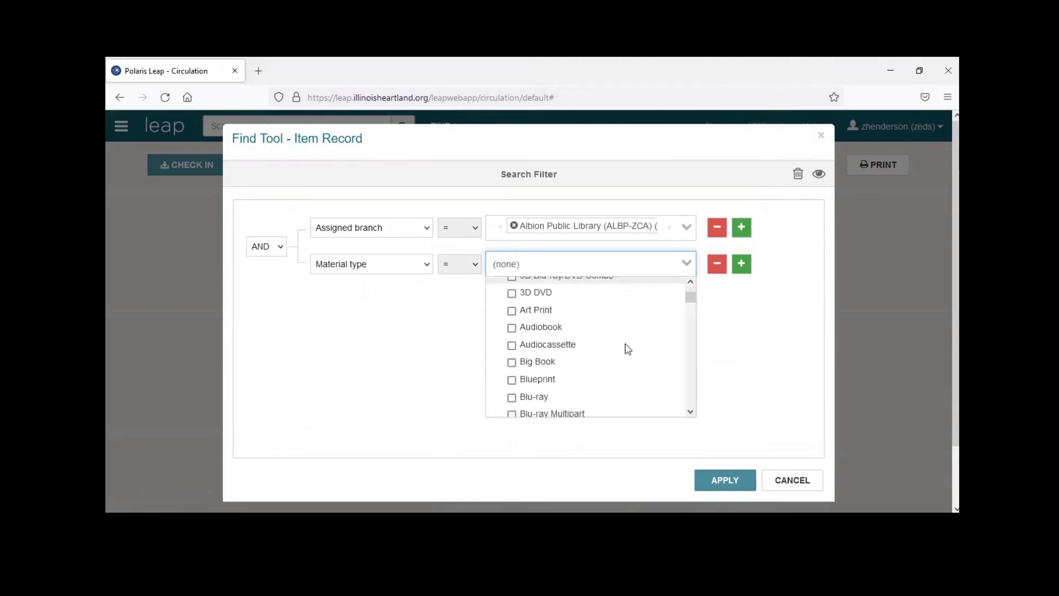
scroll(628, 349, down, 2)
click(512, 349)
click(439, 341)
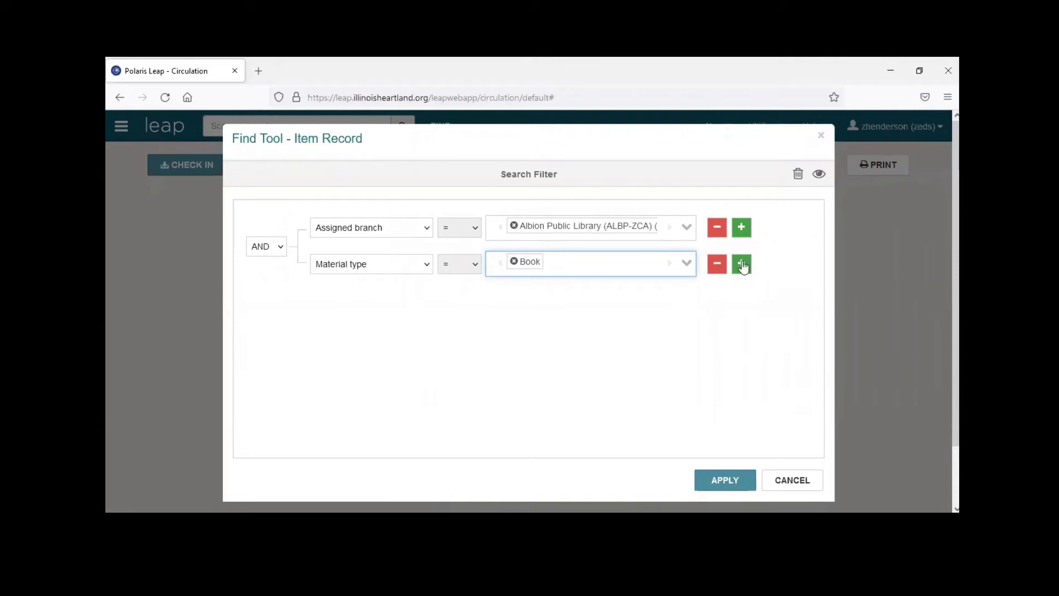
click(724, 482)
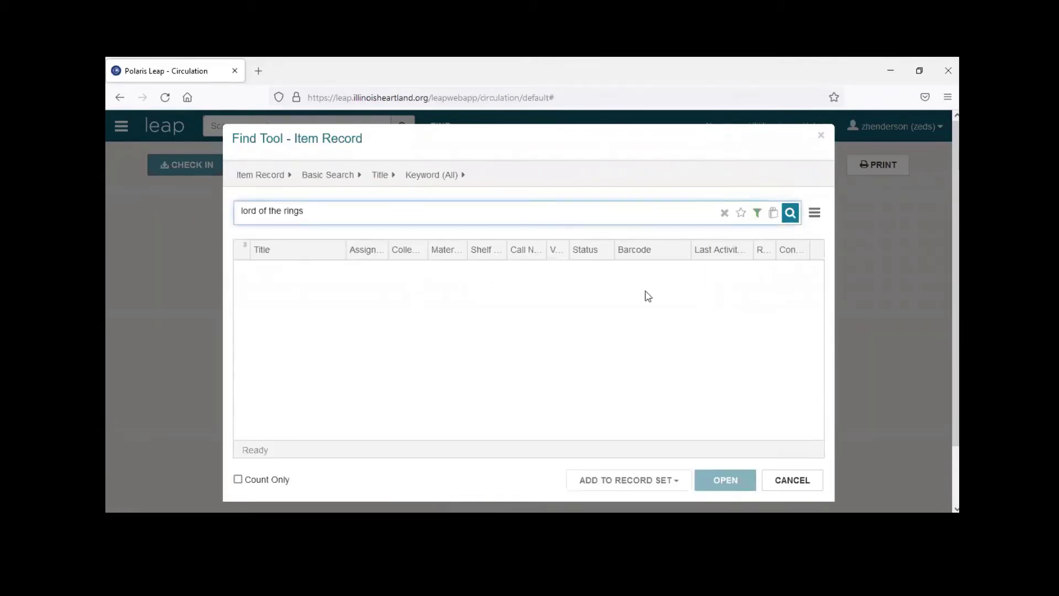
Run the title search, then add DVD to the Material type filter and reapply it, giving 6 results.
click(791, 214)
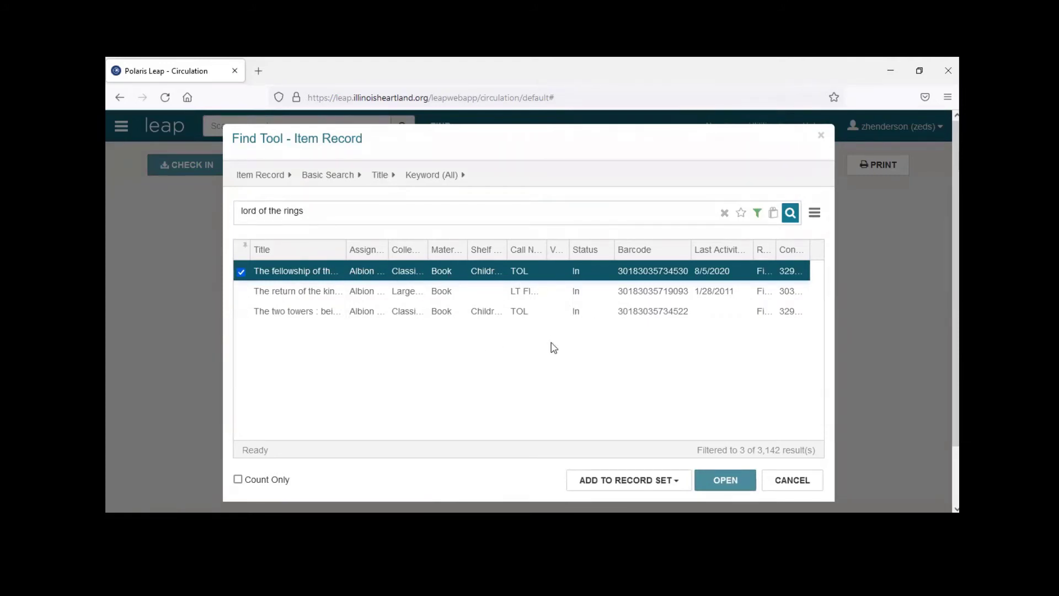
click(759, 215)
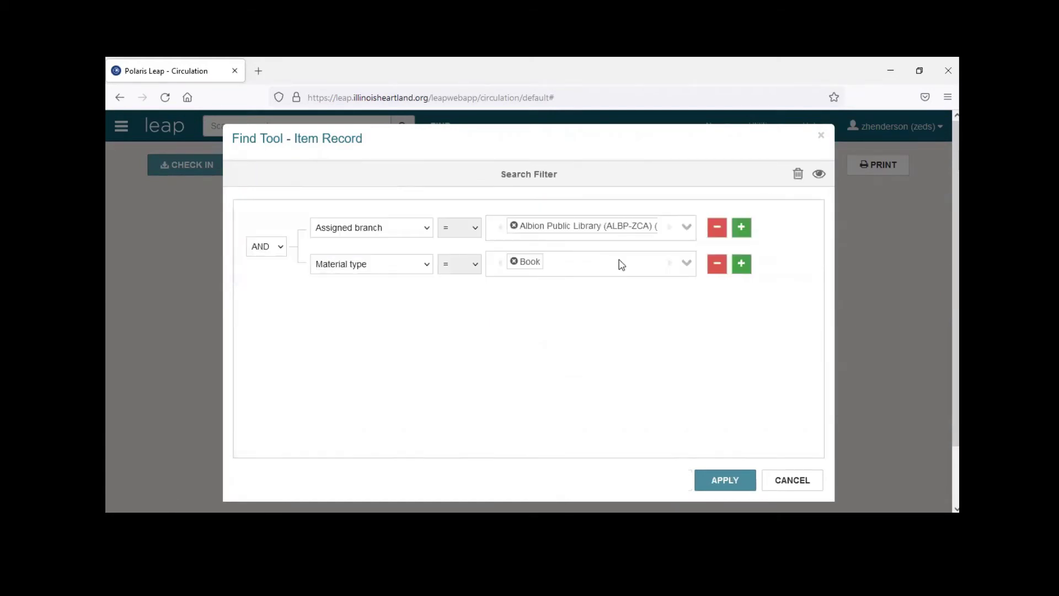
click(687, 264)
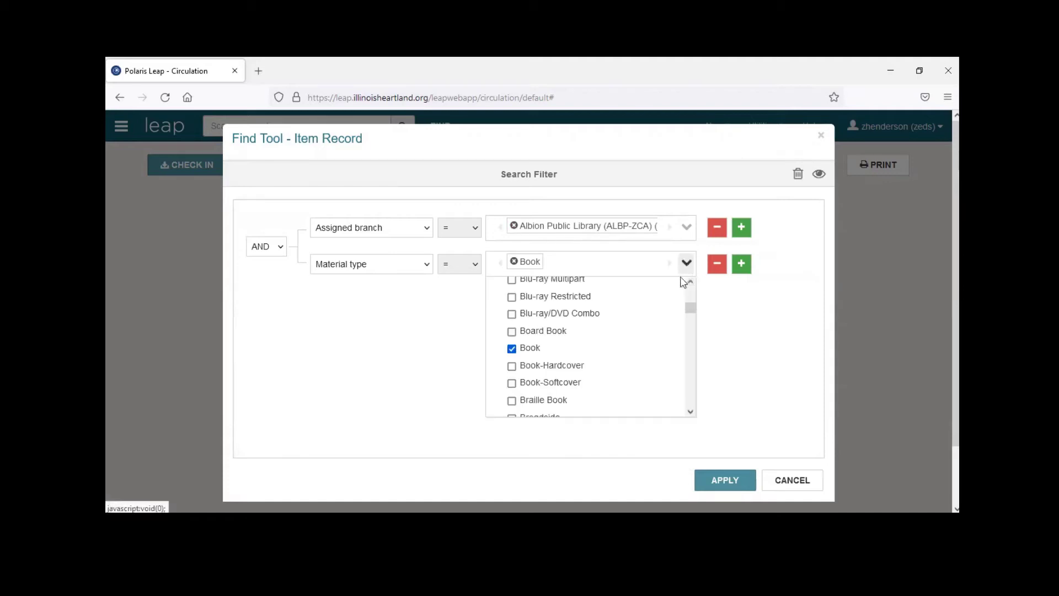
scroll(693, 310, up, 3)
drag(691, 298, 691, 316)
scroll(579, 361, down, 1)
click(512, 382)
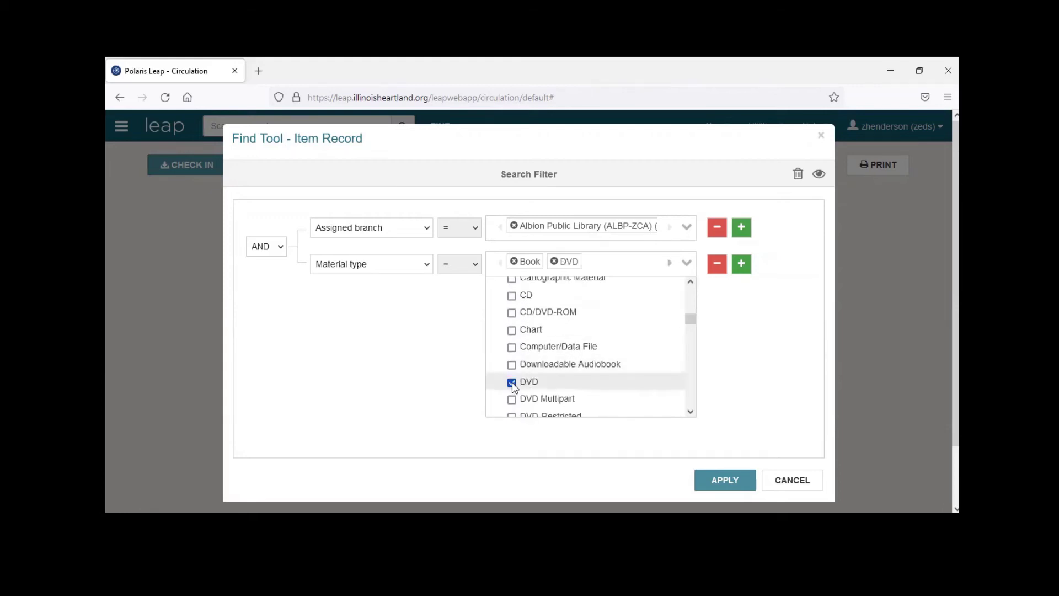
click(715, 372)
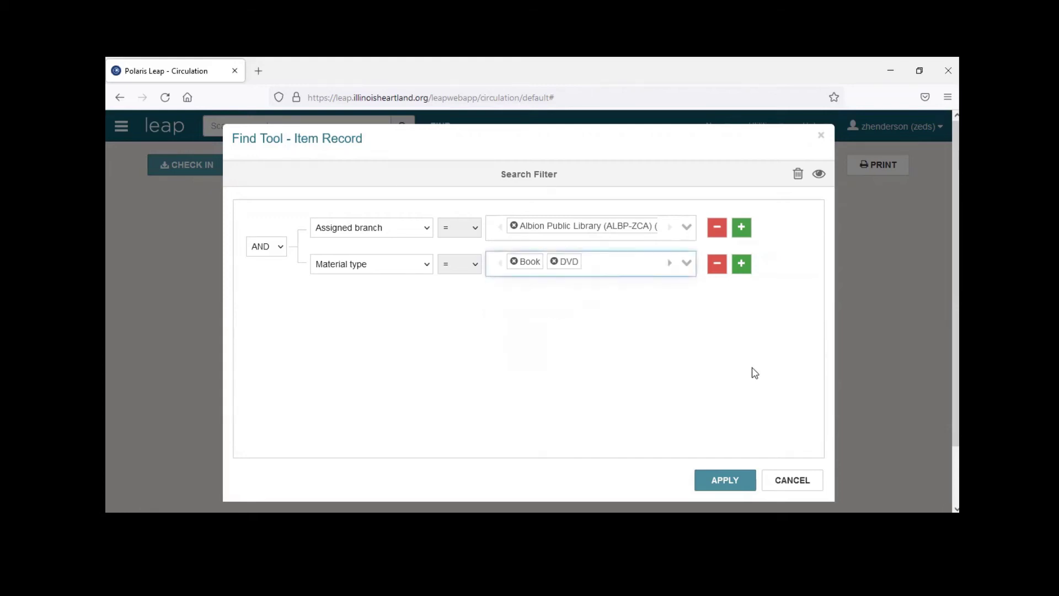
click(717, 267)
click(729, 476)
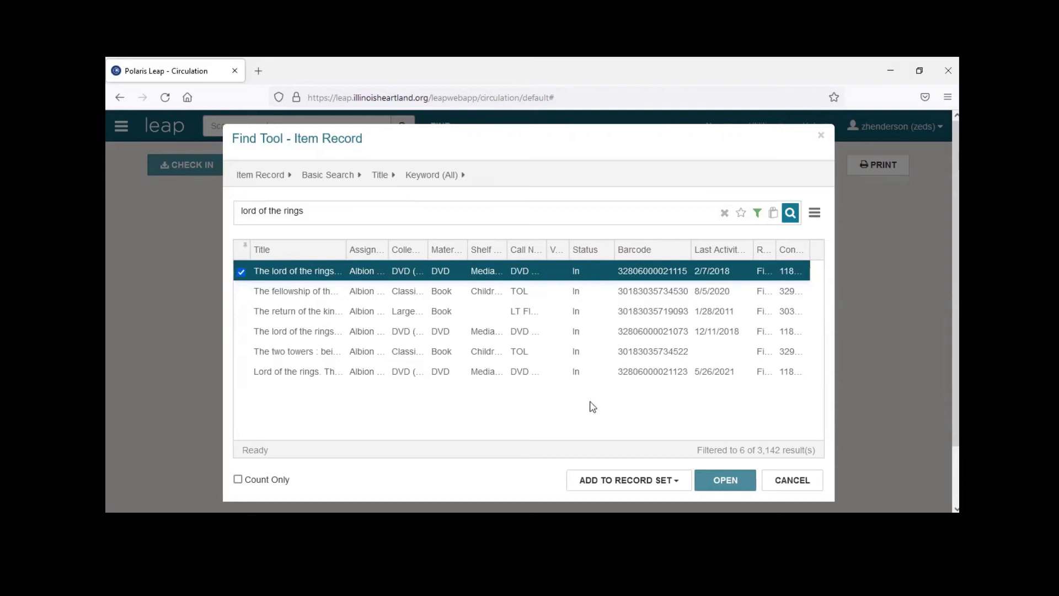
click(641, 481)
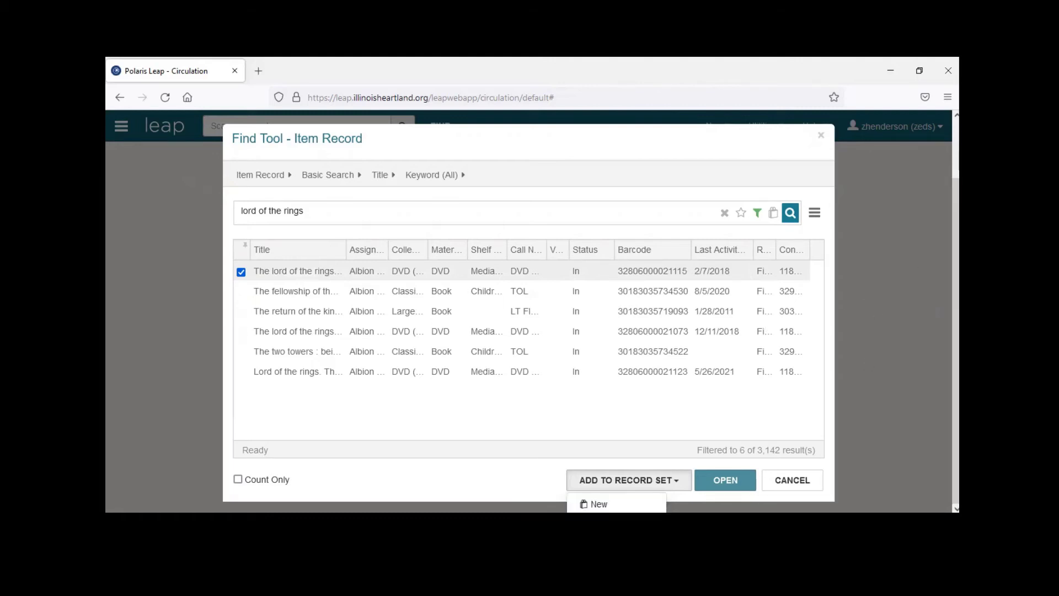
click(596, 504)
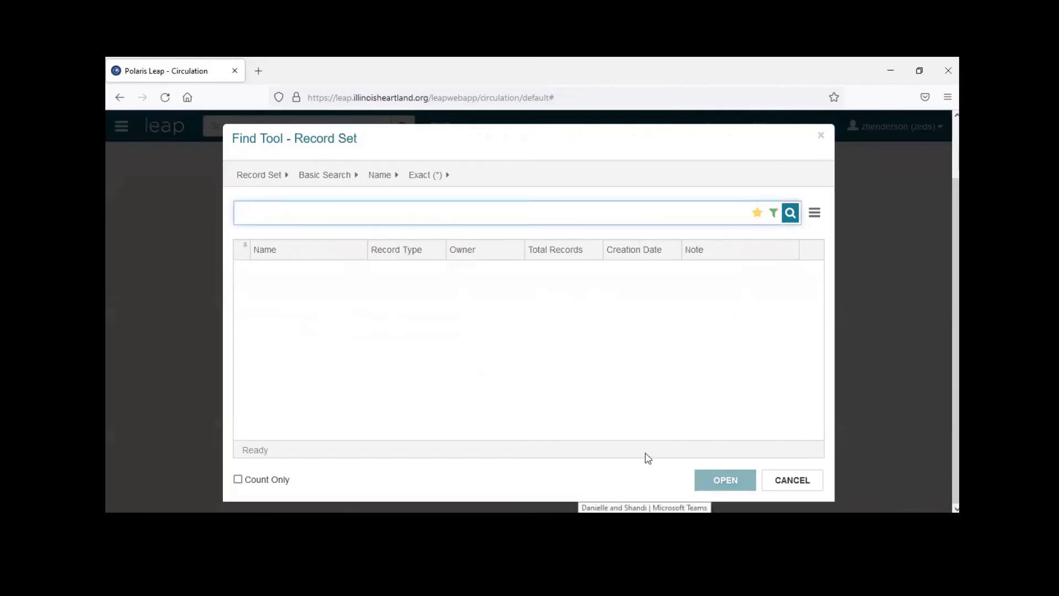
click(795, 481)
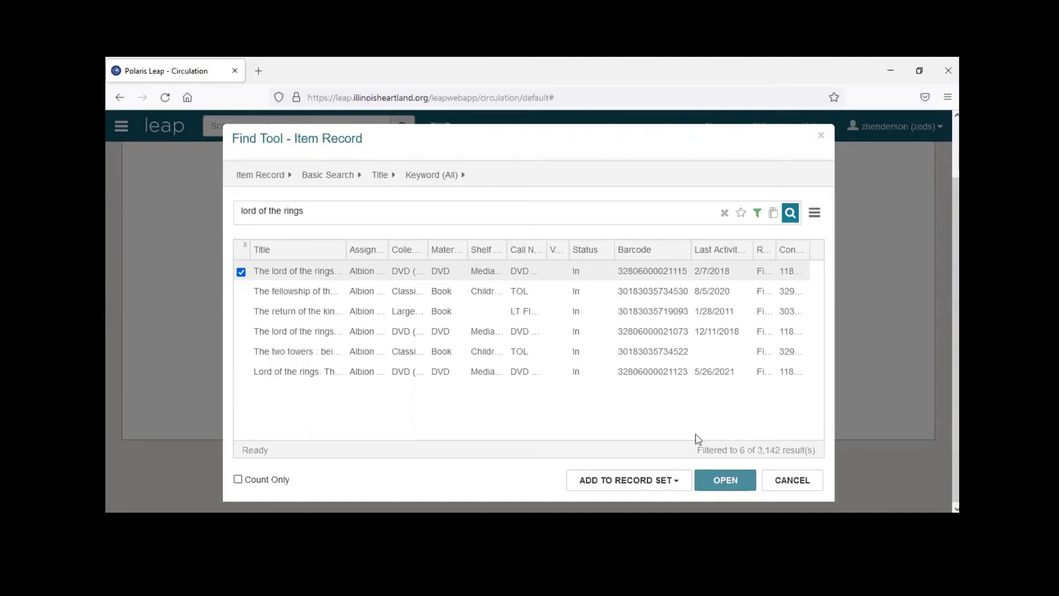
click(633, 482)
click(633, 481)
Save the current item search as the default search and close it.
click(742, 213)
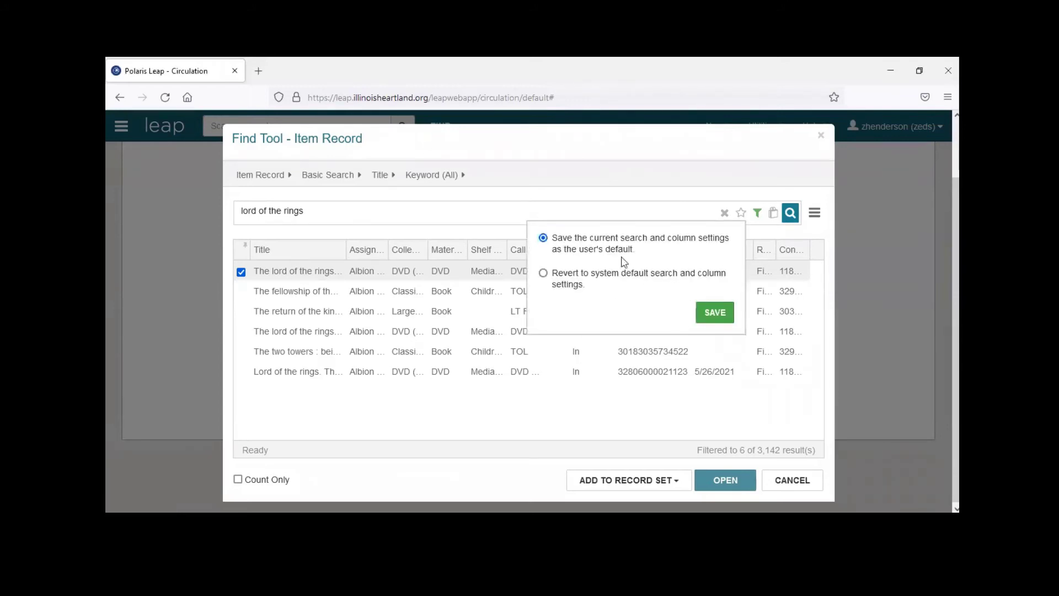
click(720, 314)
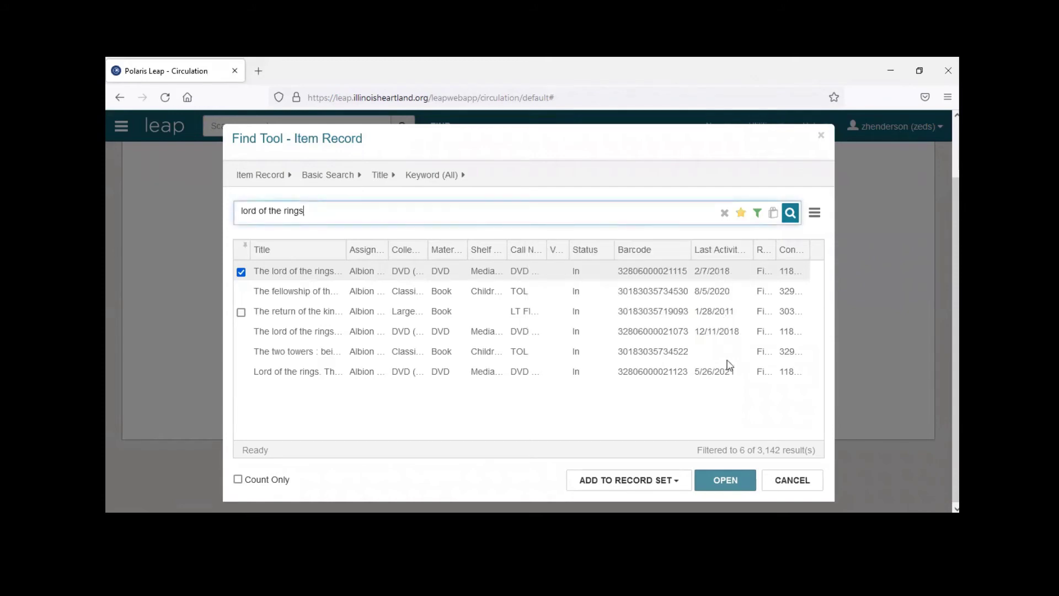
click(785, 488)
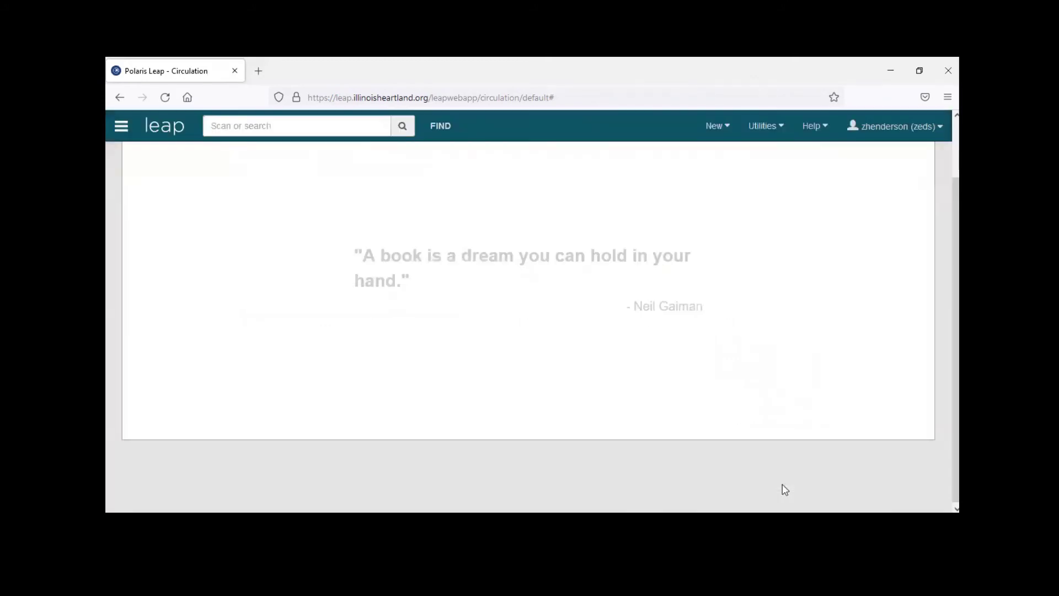
Start a new Item Record search in the Find Tool and add a filter condition.
click(448, 127)
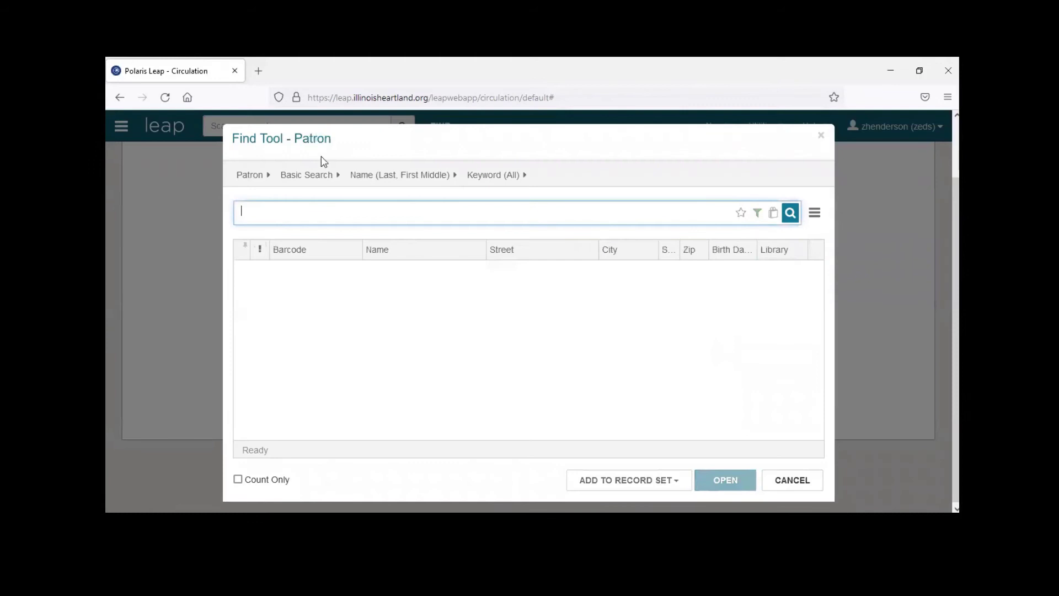
click(253, 176)
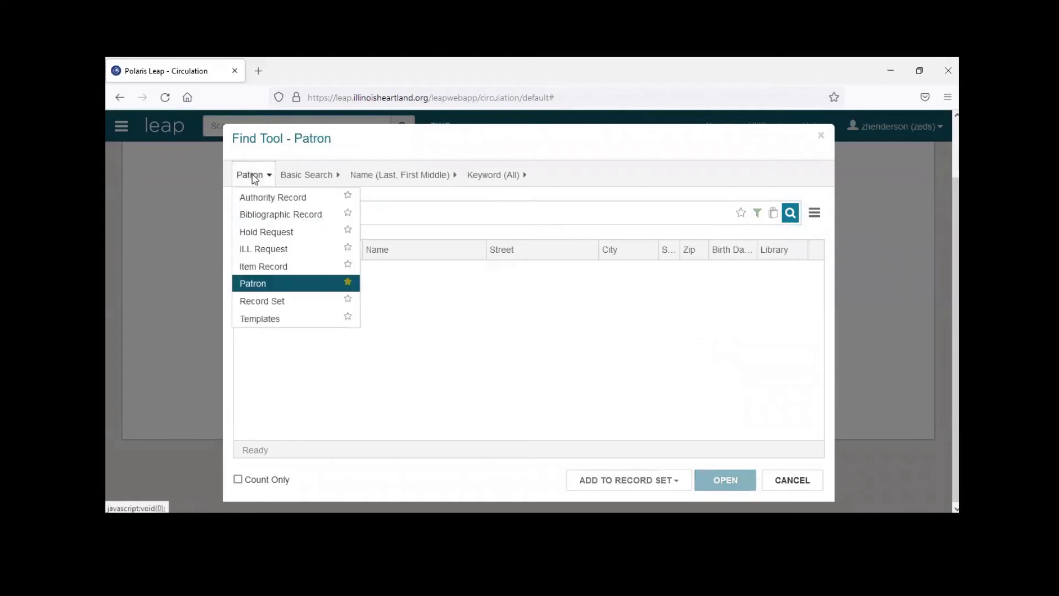
click(250, 267)
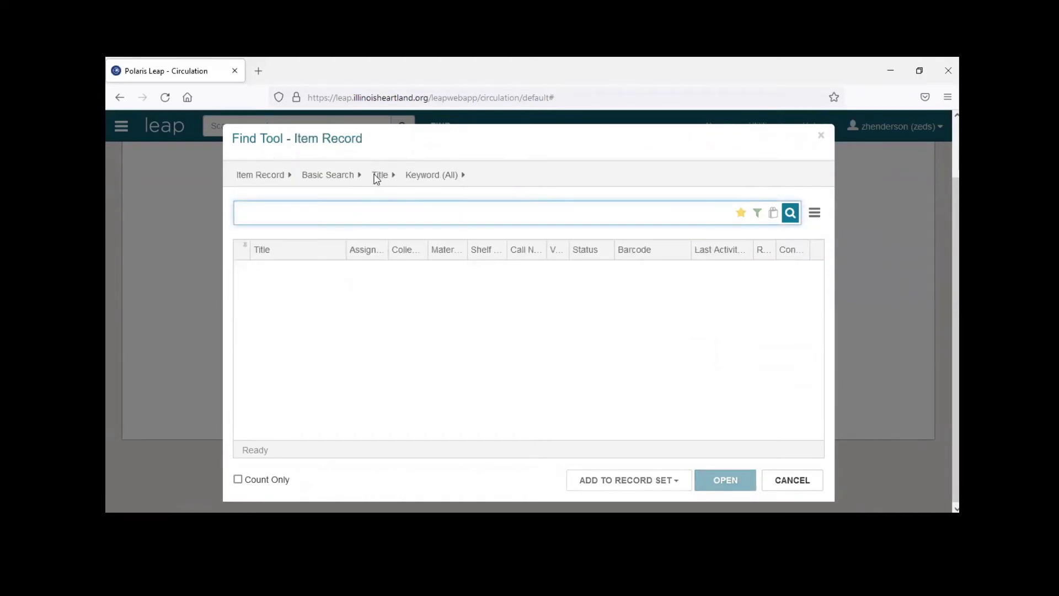
click(759, 214)
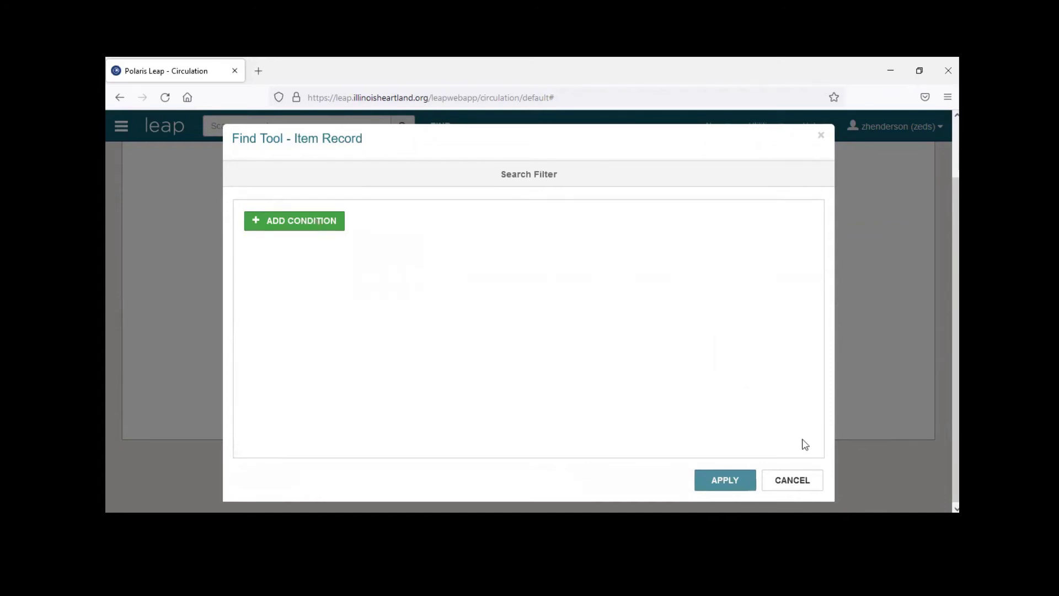
click(330, 226)
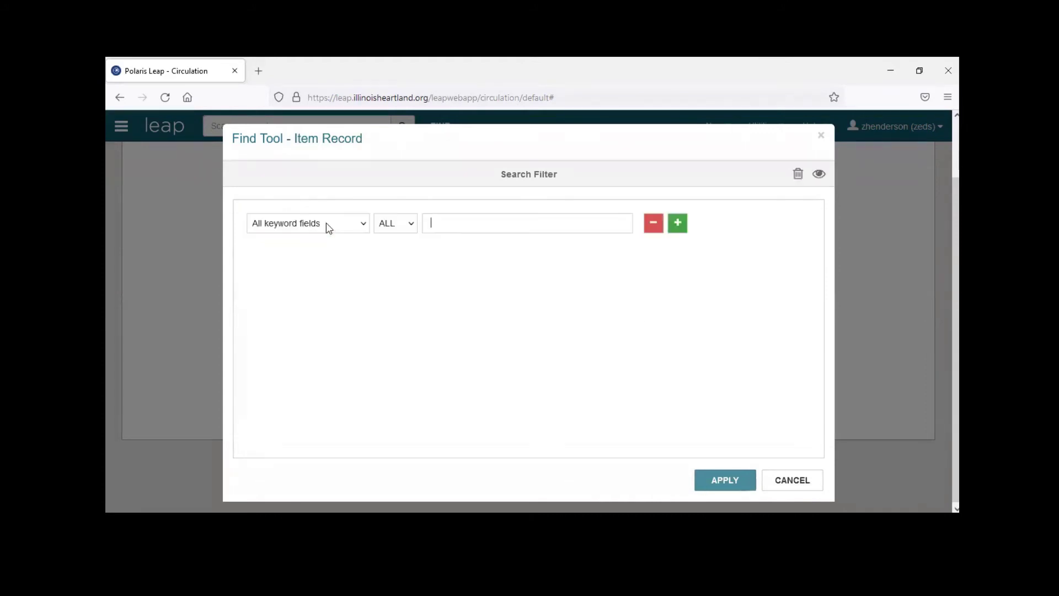
Browse the condition fields without choosing one, then discard the empty search filter.
click(361, 224)
drag(365, 289, 346, 500)
click(424, 415)
click(787, 480)
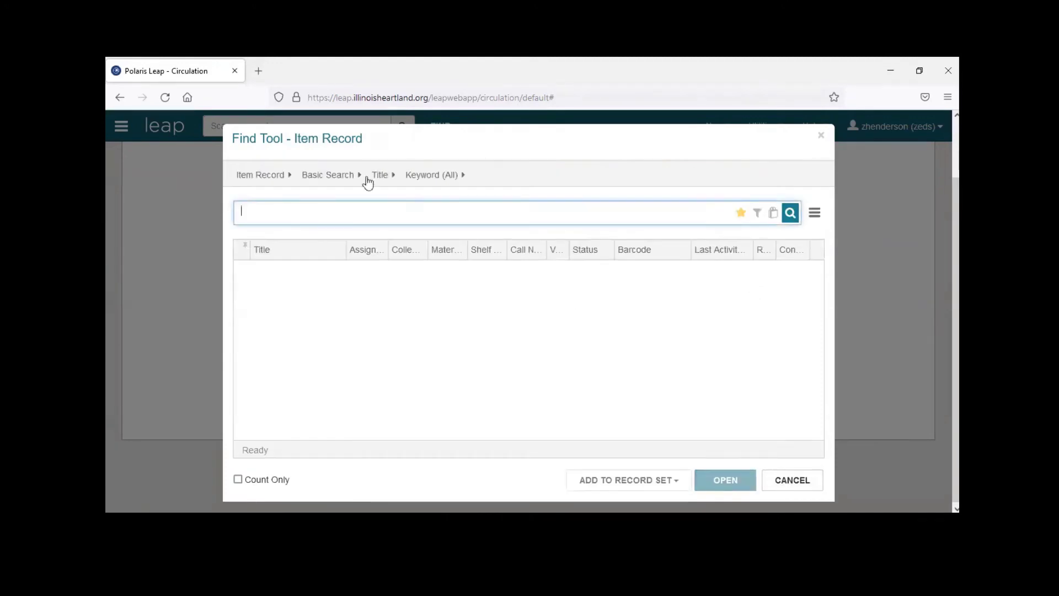
Set the search to Assigned branch = Albion Public Library and save it as the default.
click(386, 174)
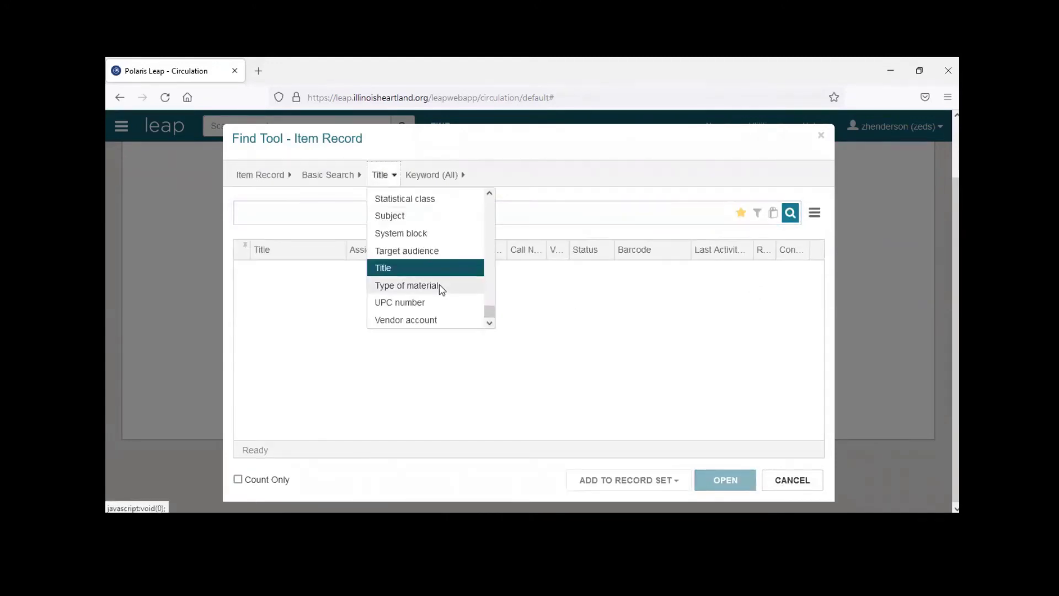
drag(490, 310, 483, 183)
click(435, 174)
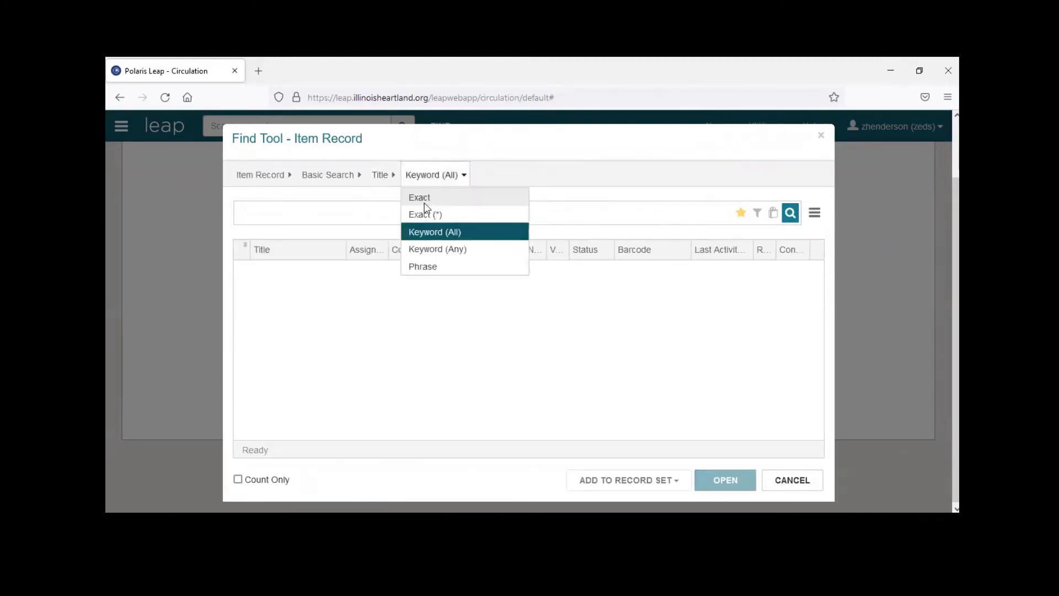
click(384, 175)
scroll(475, 267, up, 10)
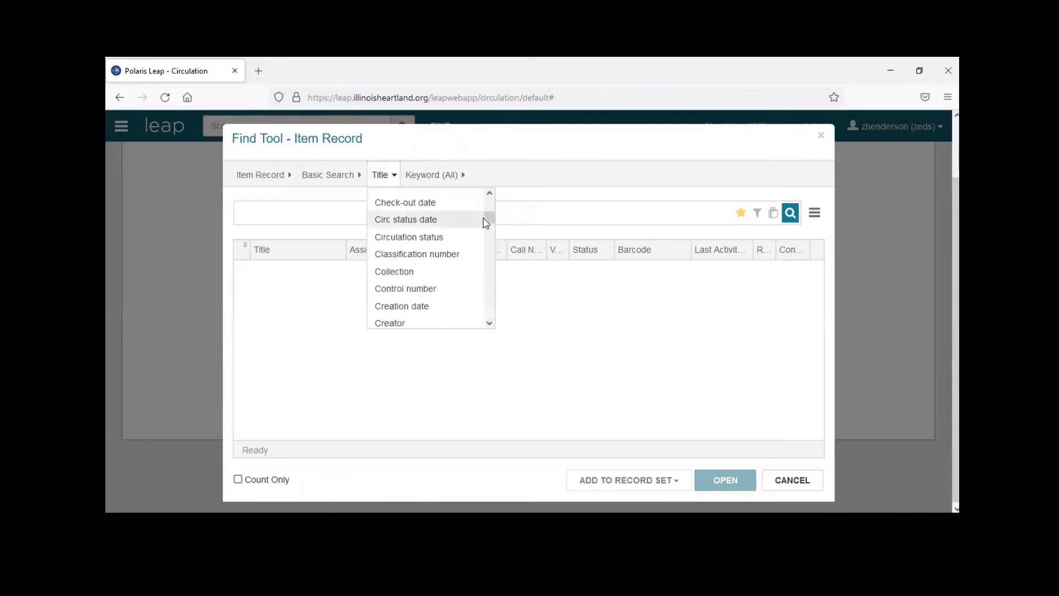
drag(485, 220, 489, 203)
click(411, 215)
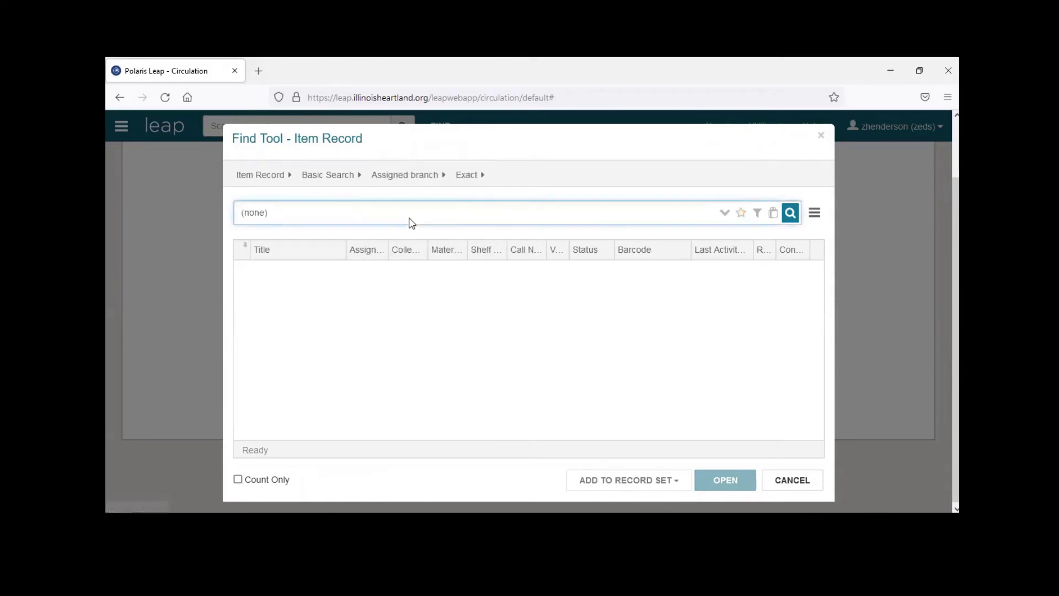
click(463, 215)
scroll(756, 262, up, 5)
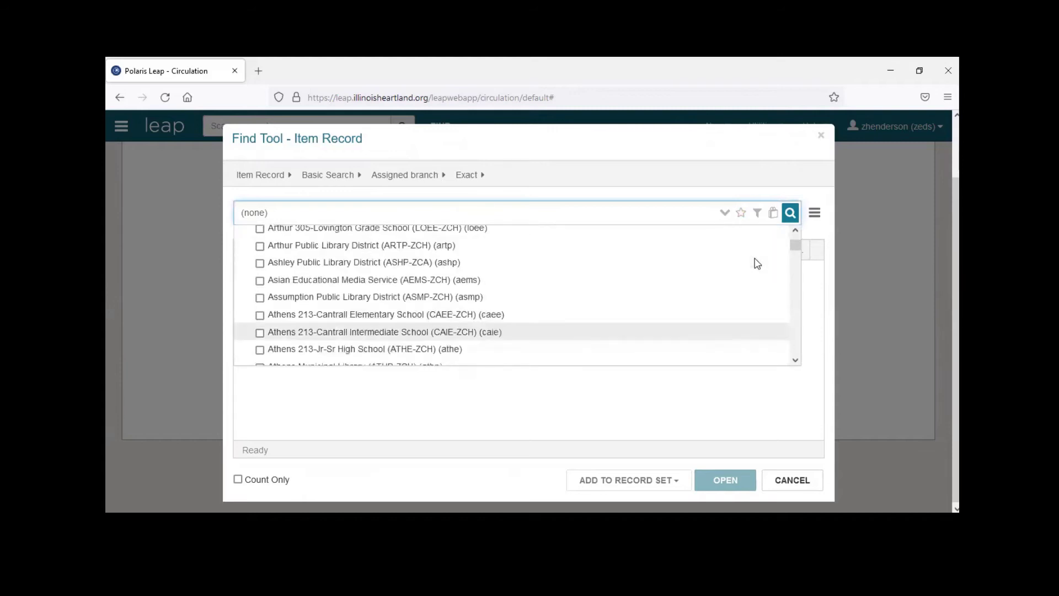
click(260, 317)
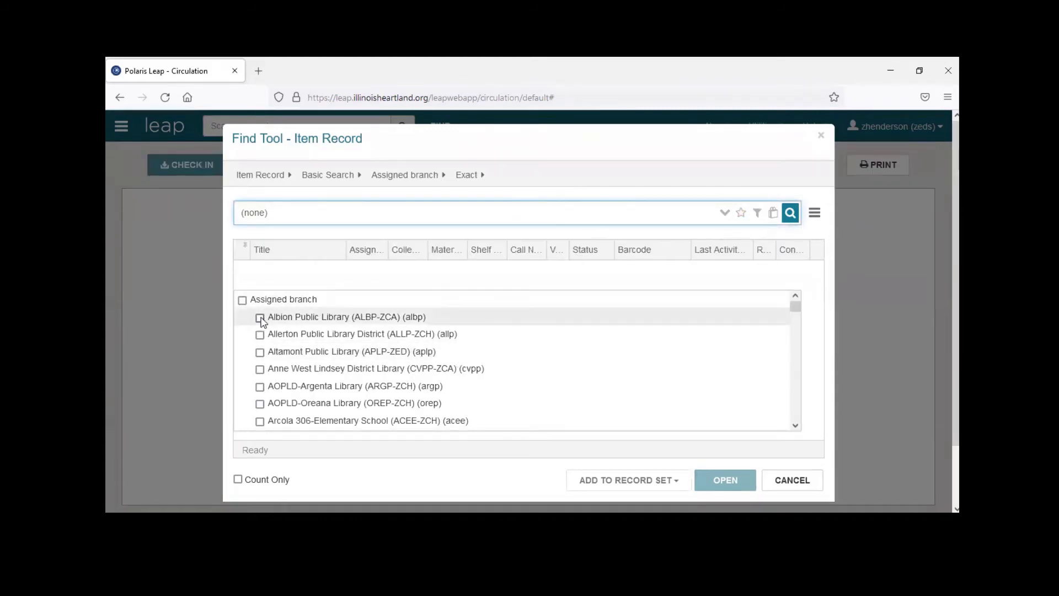
click(742, 219)
click(716, 316)
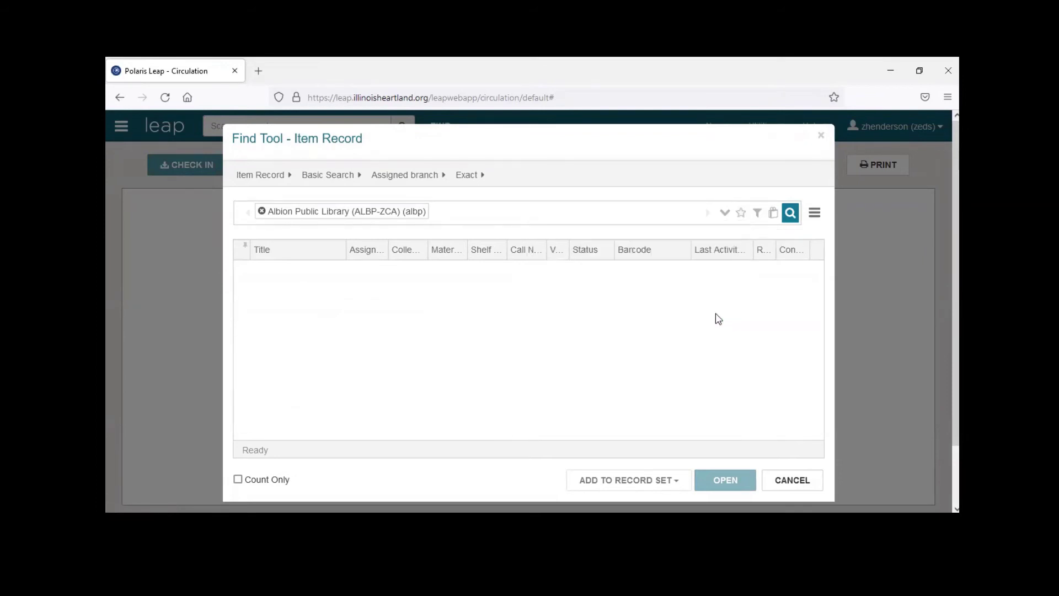
Close the search and reopen the Find Tool on Item Record.
click(780, 484)
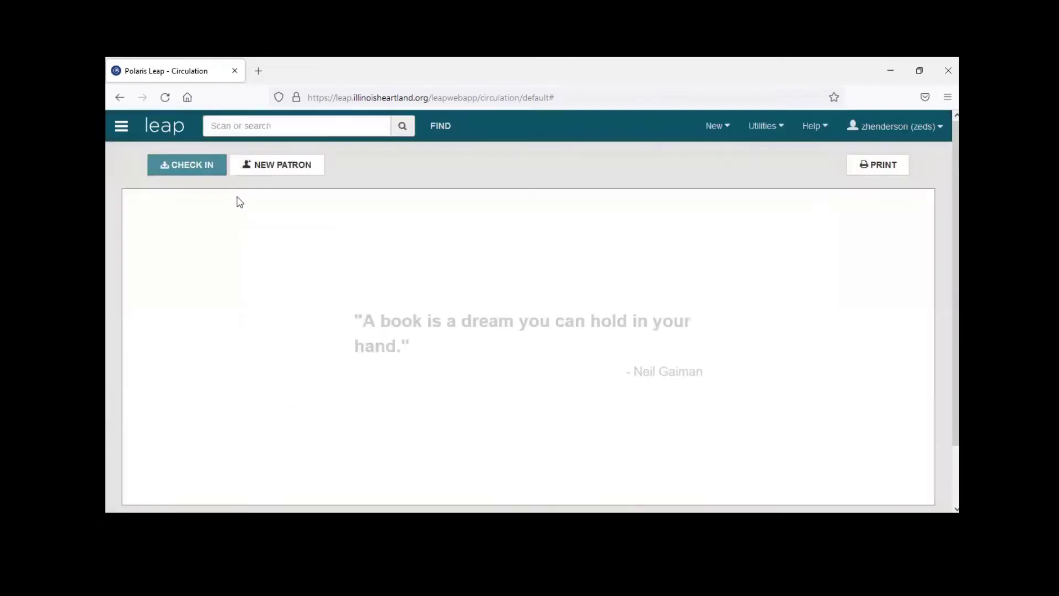
click(440, 126)
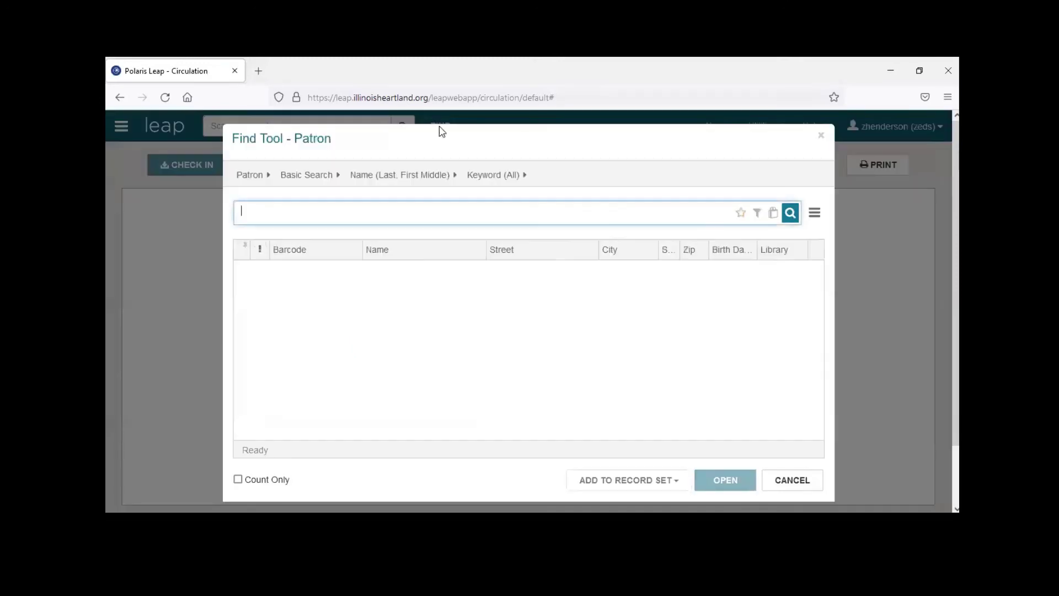
click(251, 174)
click(255, 264)
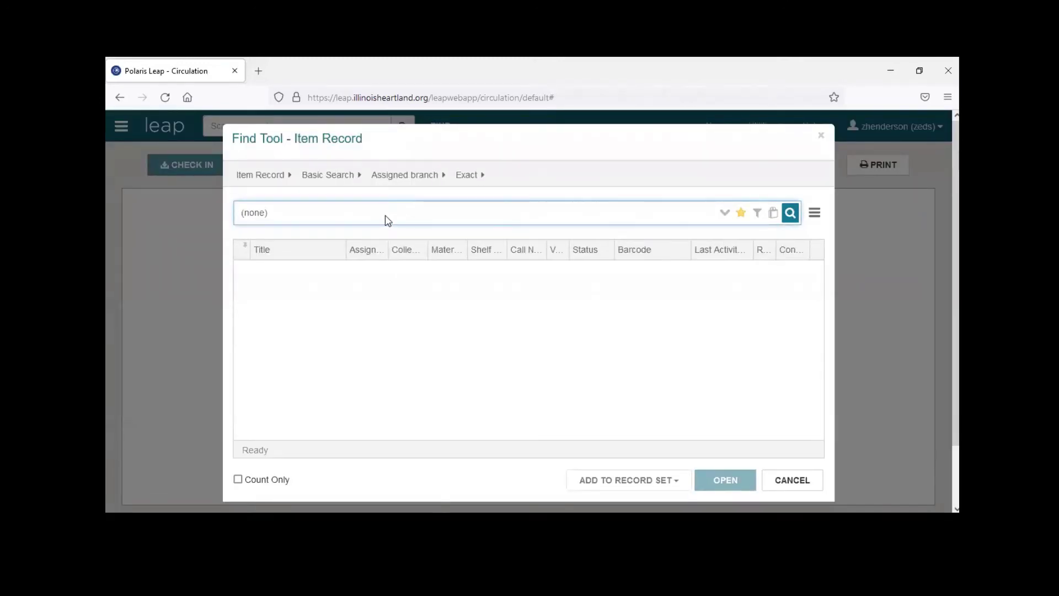
Revert the Item Record search defaults to the system default and save.
click(741, 212)
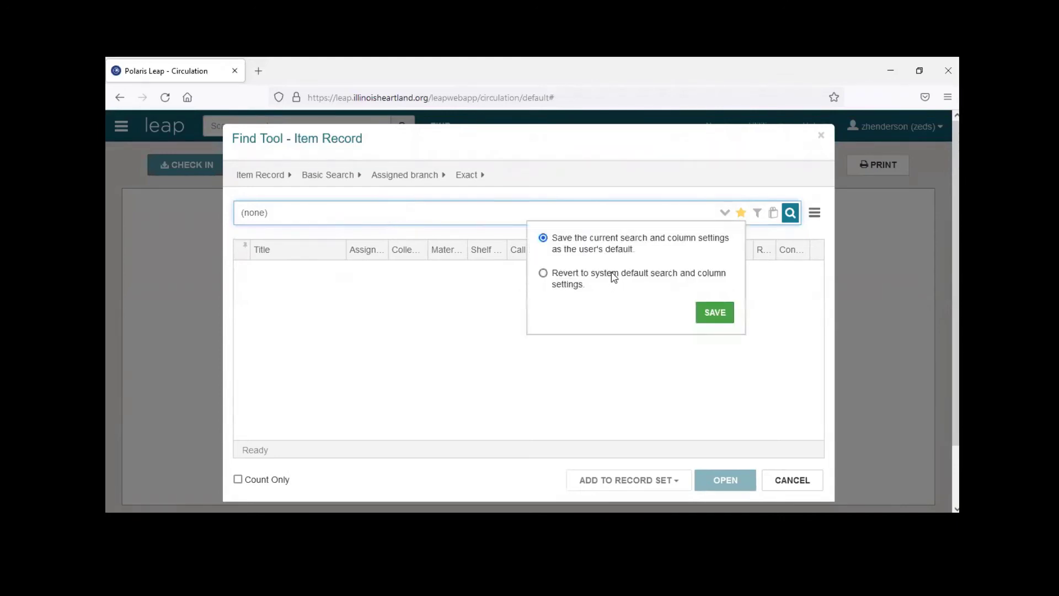
click(611, 279)
click(720, 316)
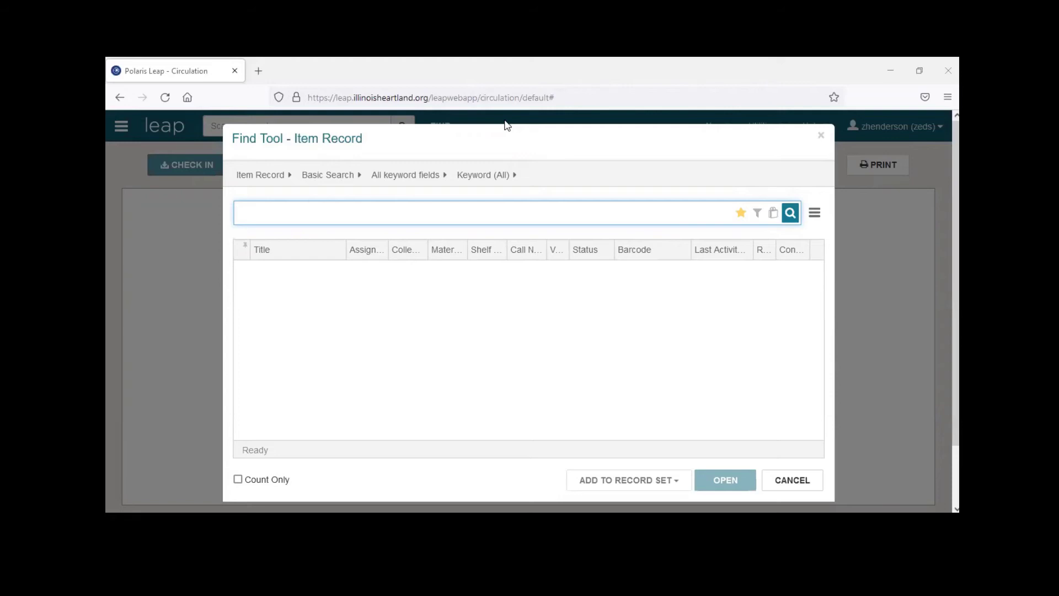
Review Record Set Options for a new record set, check the Owner list, then cancel unchanged.
click(774, 214)
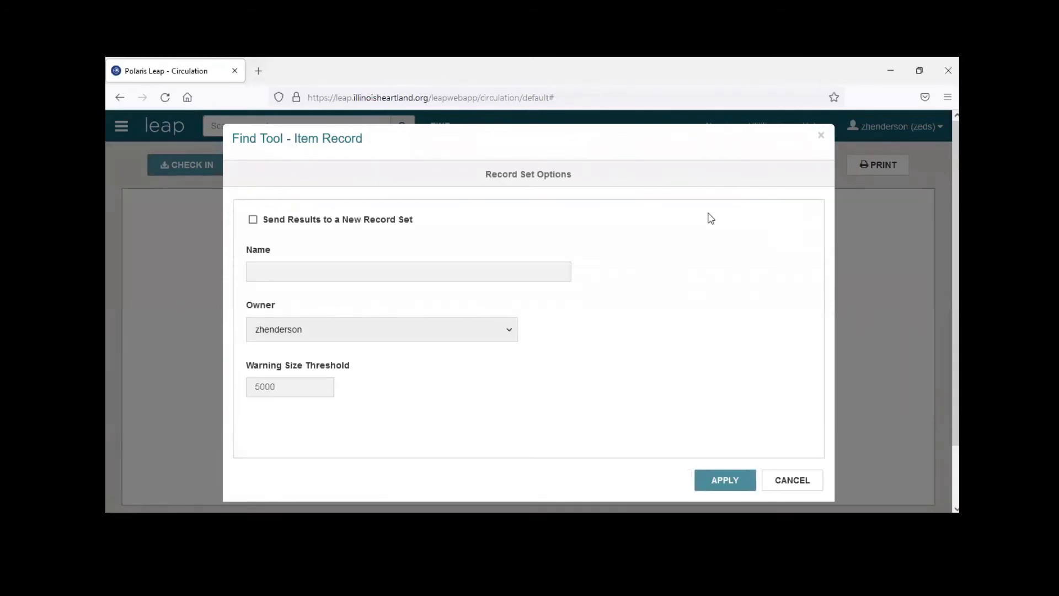
click(254, 221)
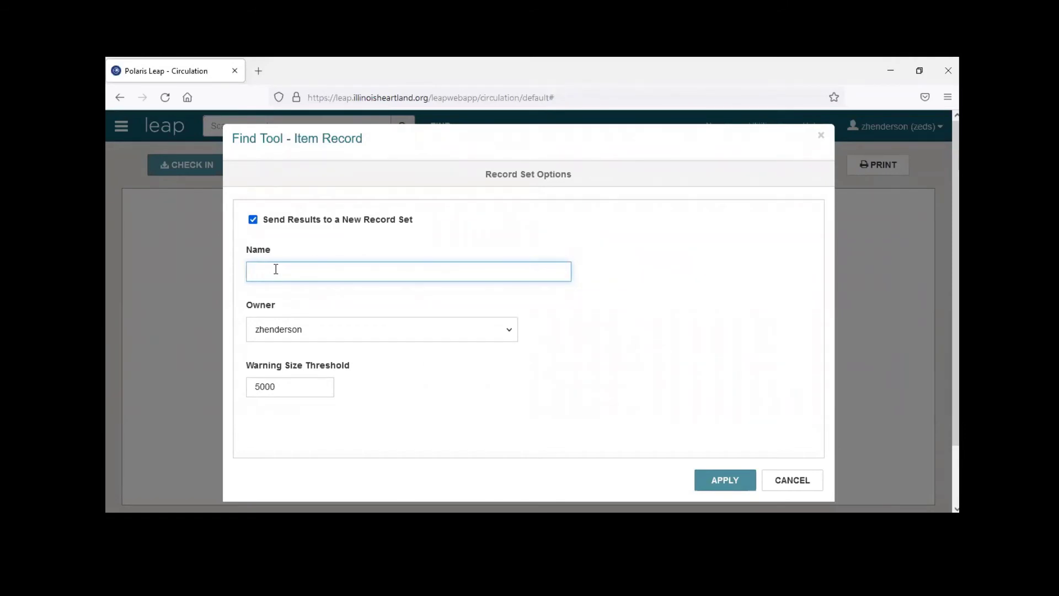
click(469, 336)
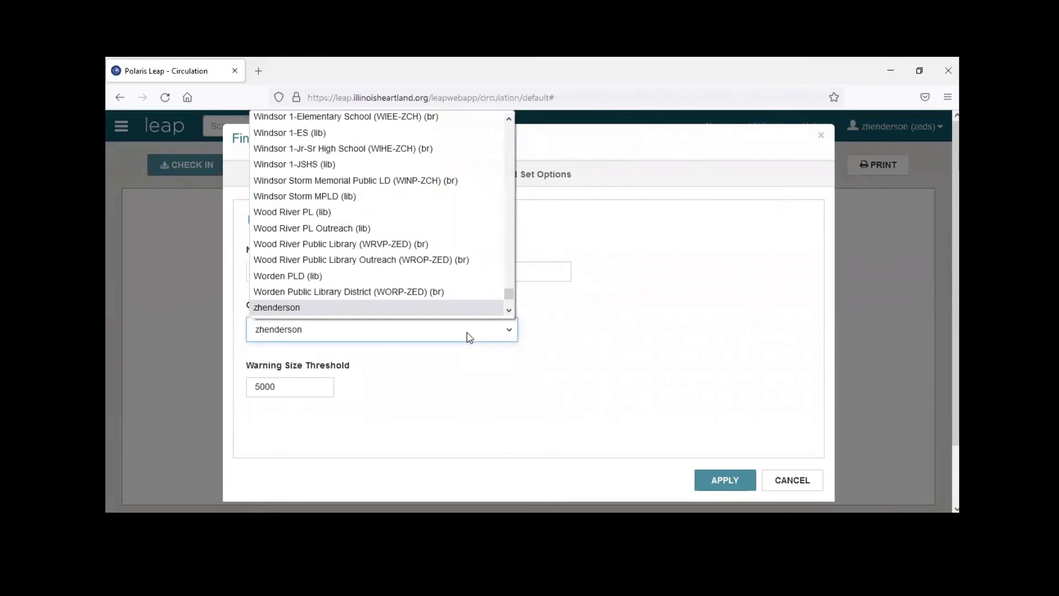
click(469, 337)
click(469, 337)
click(469, 337)
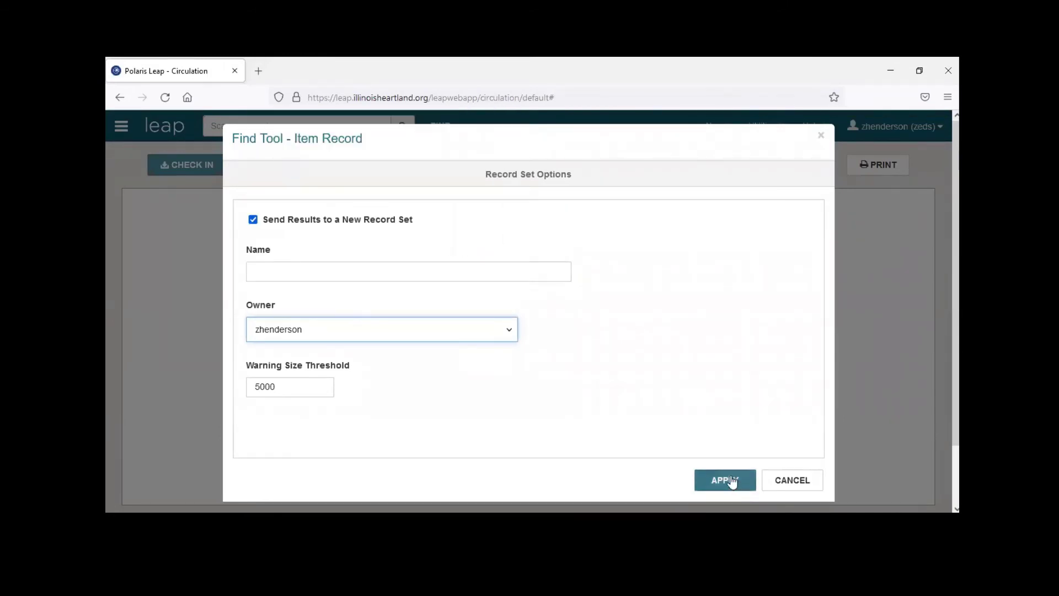
click(796, 484)
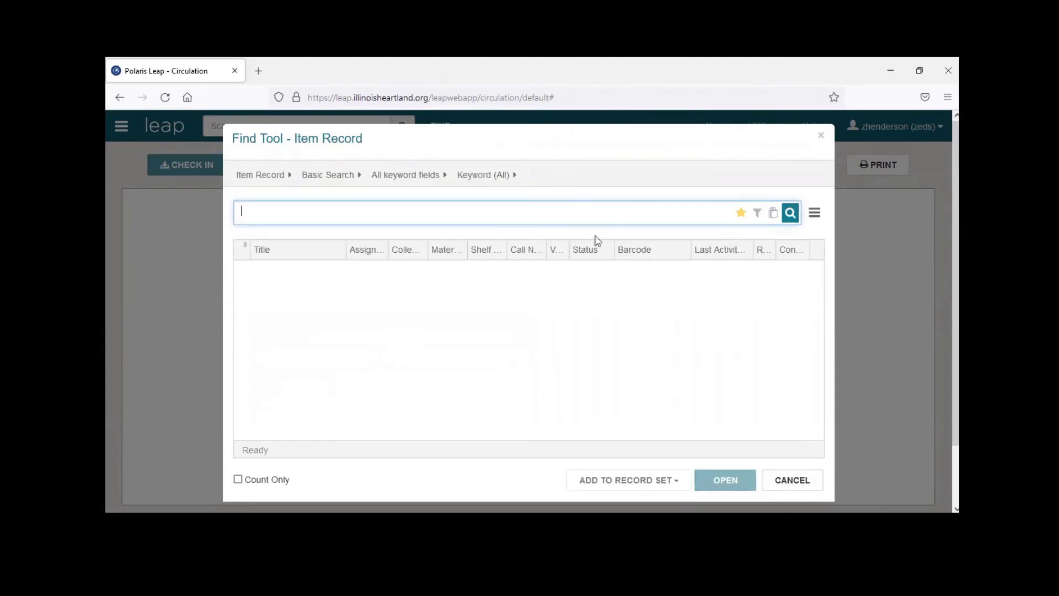
click(815, 214)
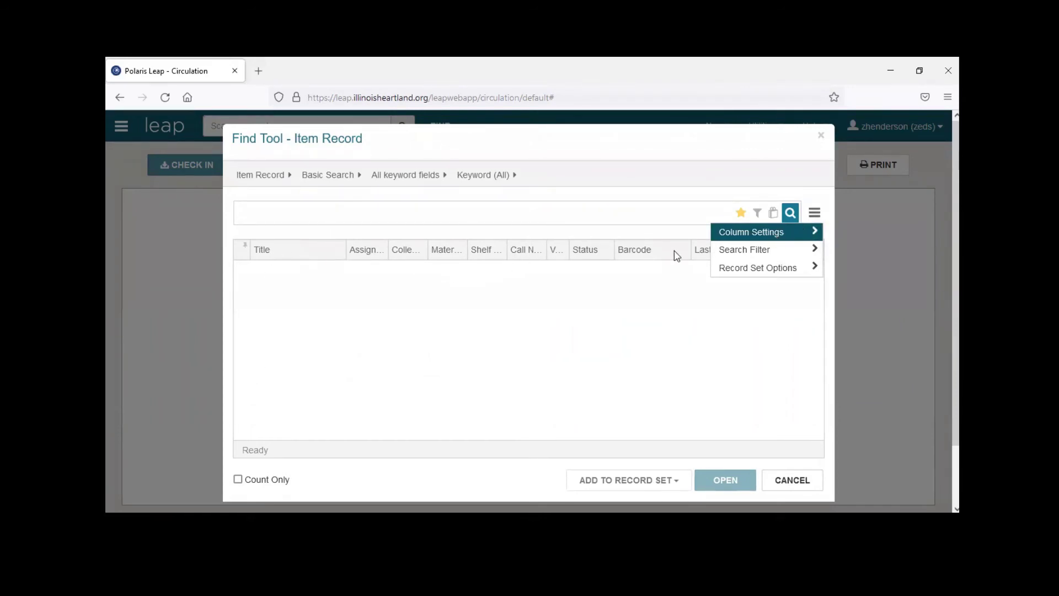
click(759, 237)
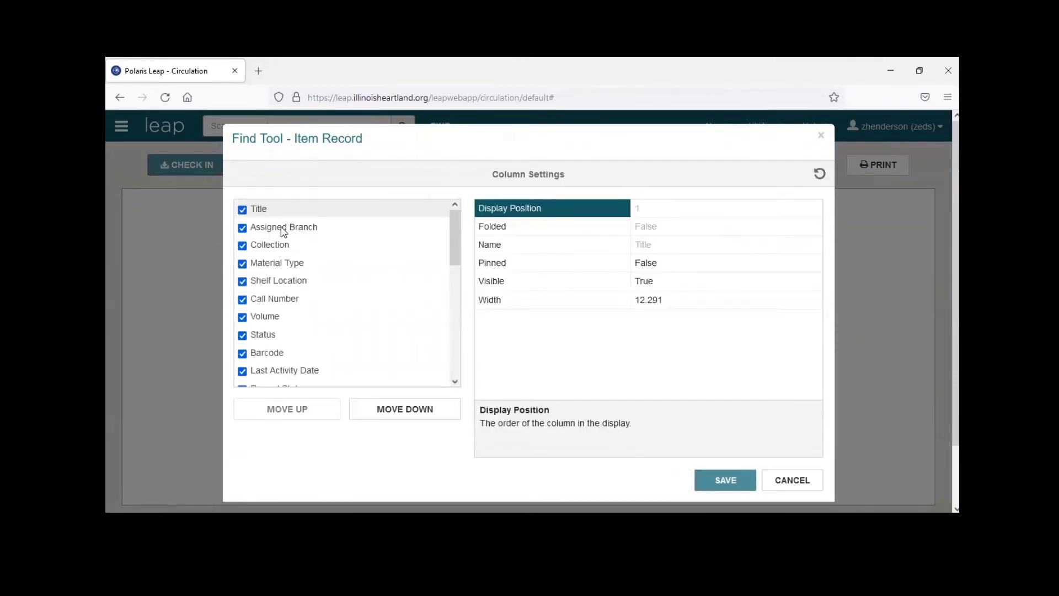
click(276, 335)
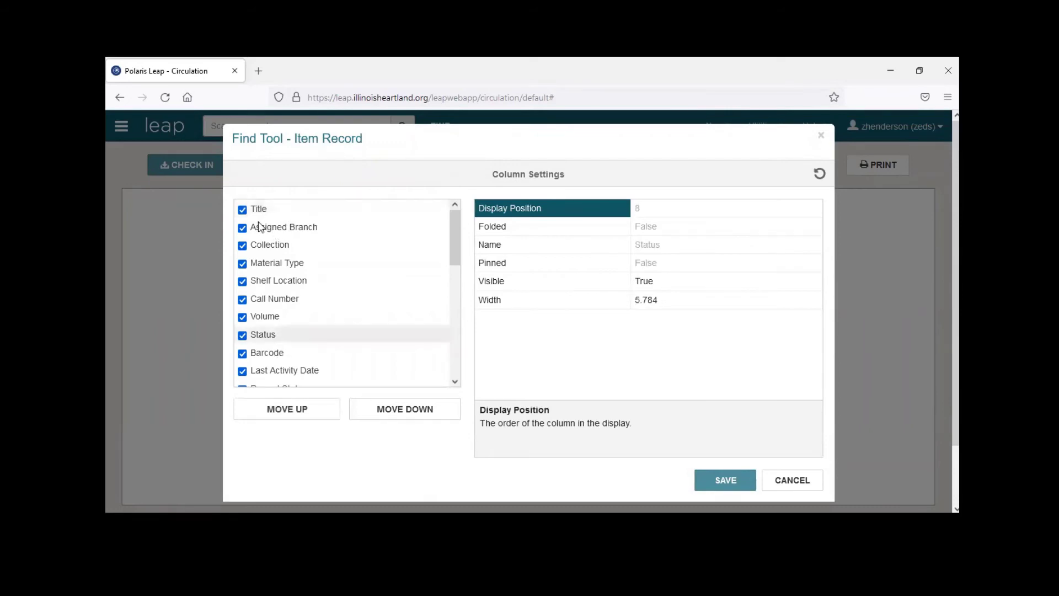
click(266, 340)
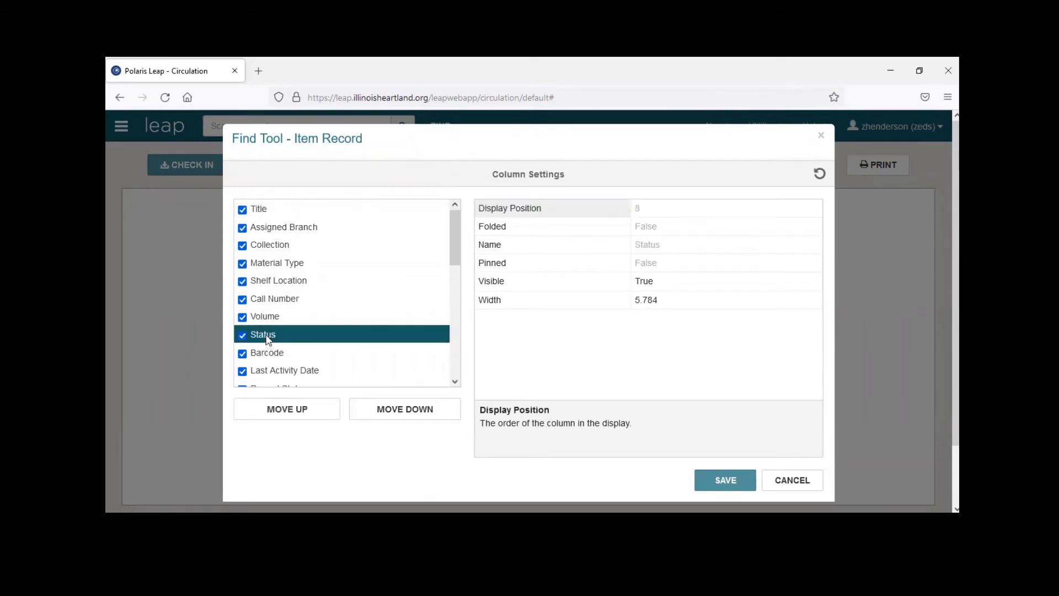
click(288, 408)
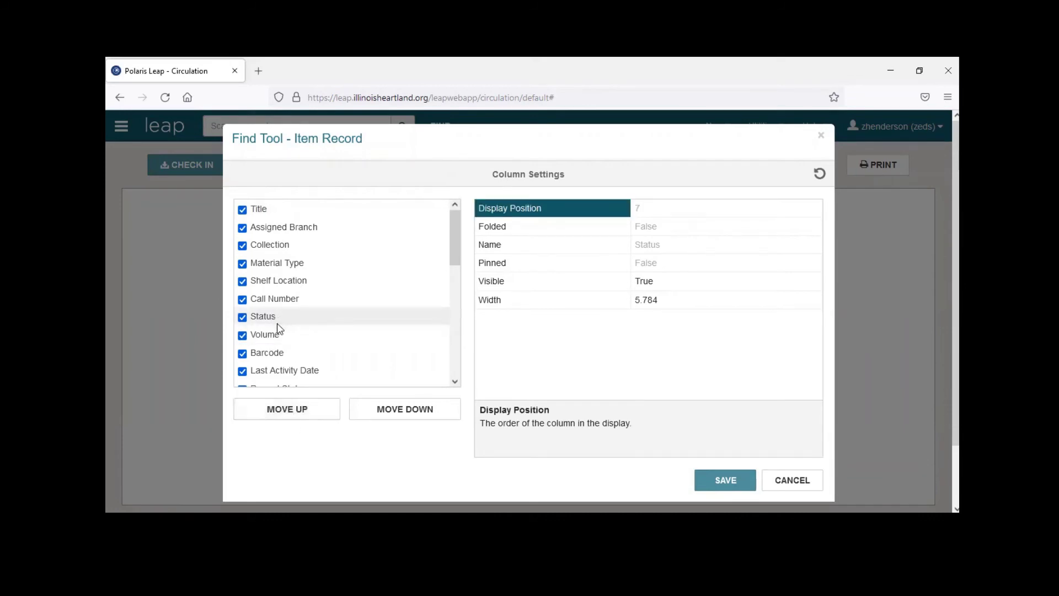
click(281, 409)
click(375, 408)
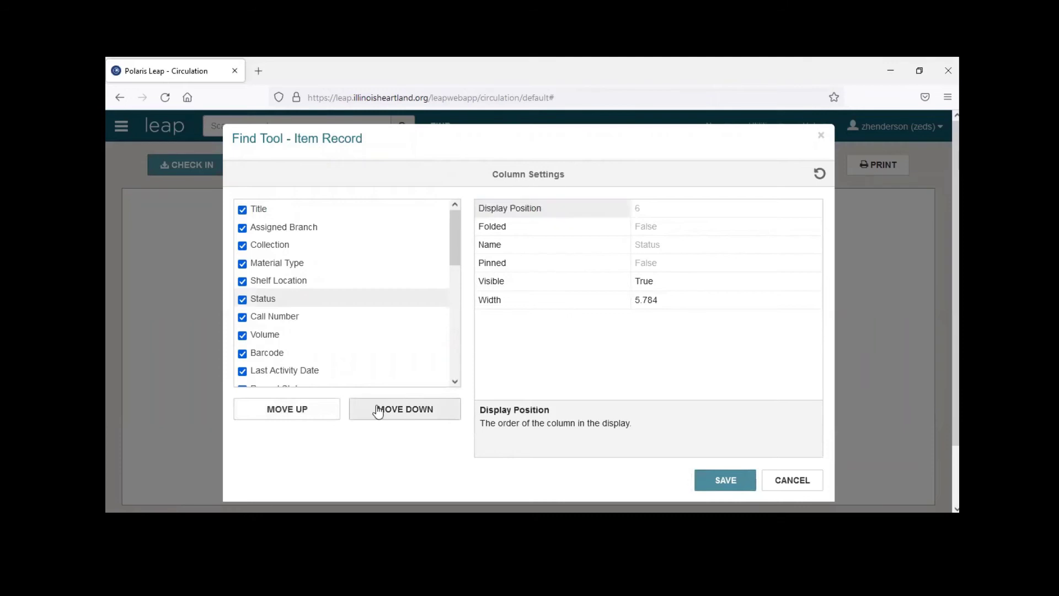
click(374, 408)
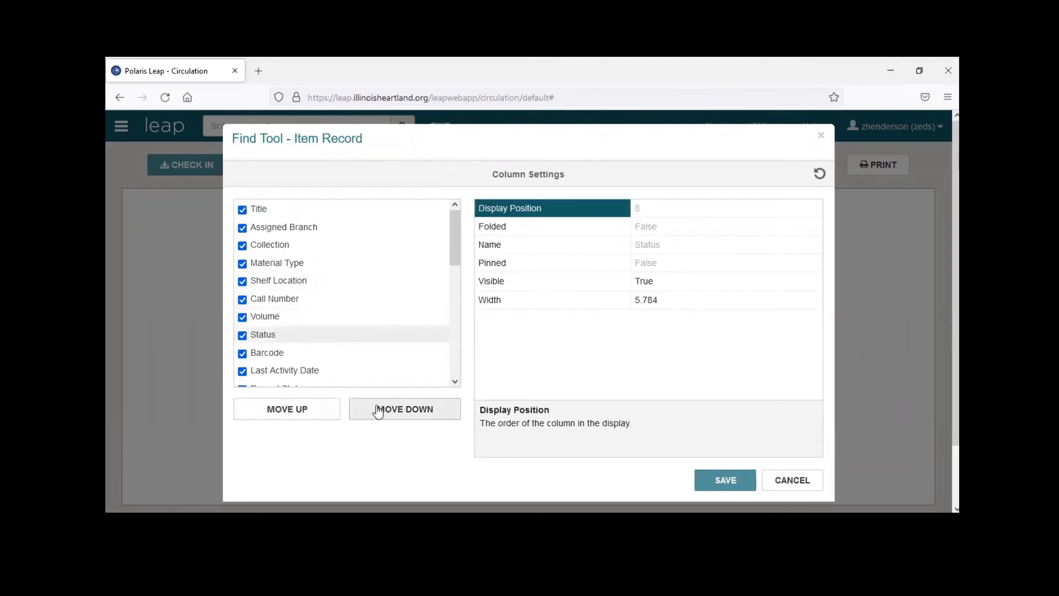
click(793, 482)
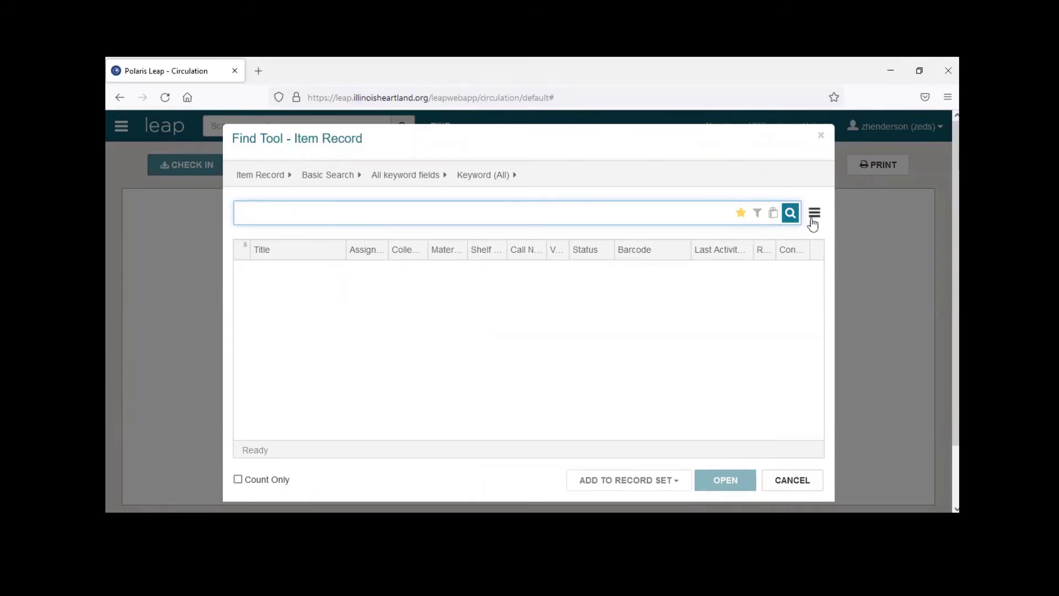
Open and cancel the empty Search Filter from the options list, then close the Item Record Find Tool.
click(814, 212)
click(762, 251)
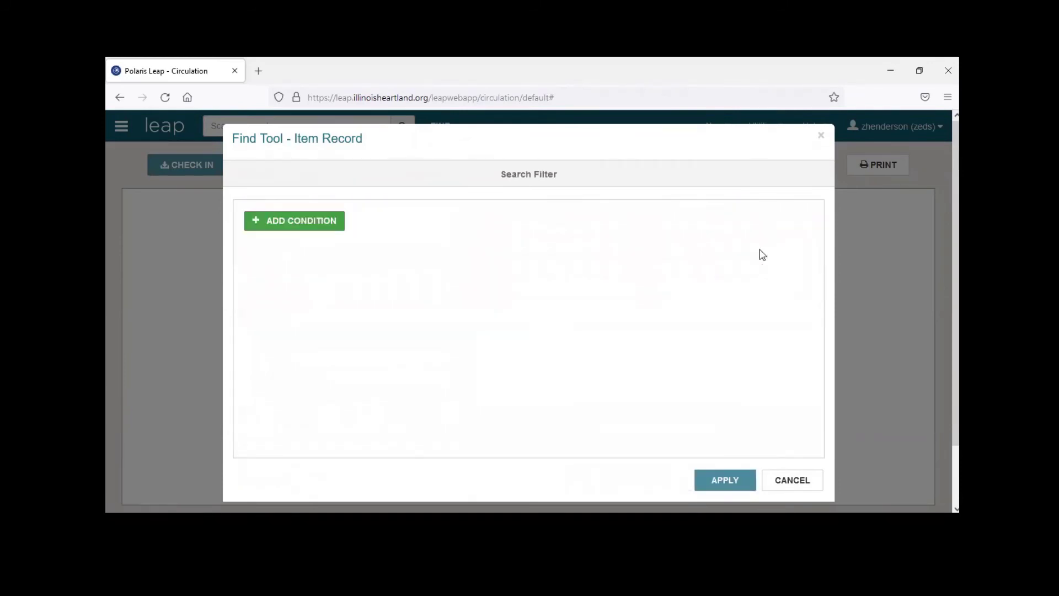
click(792, 481)
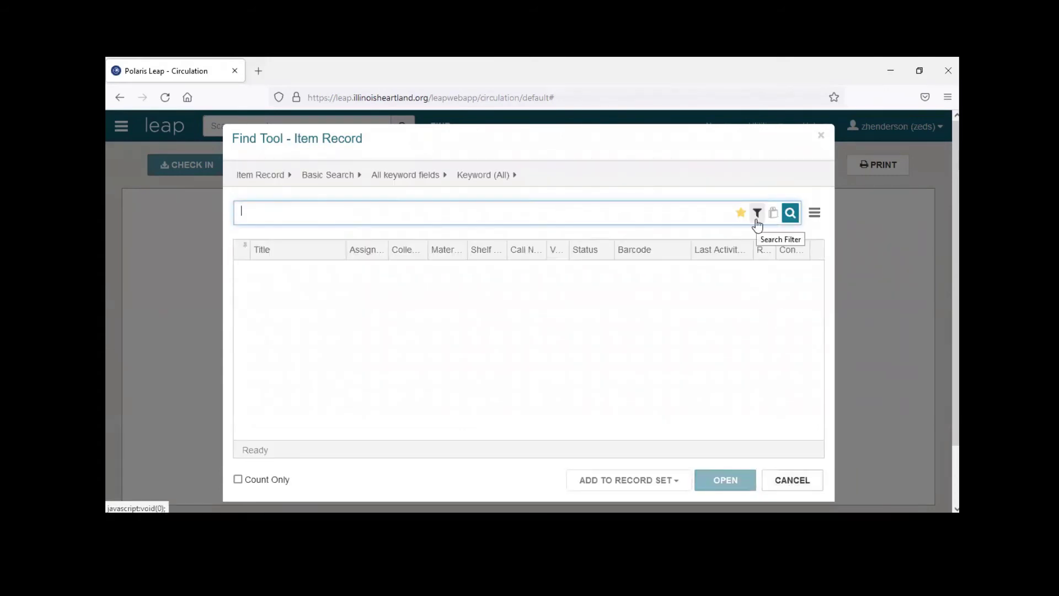
click(814, 213)
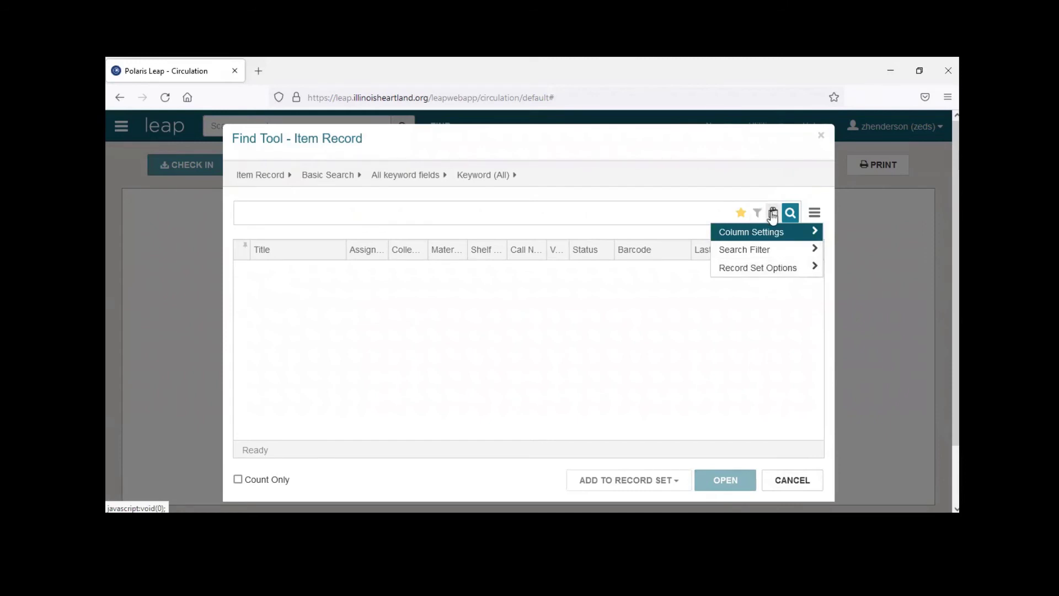
click(773, 190)
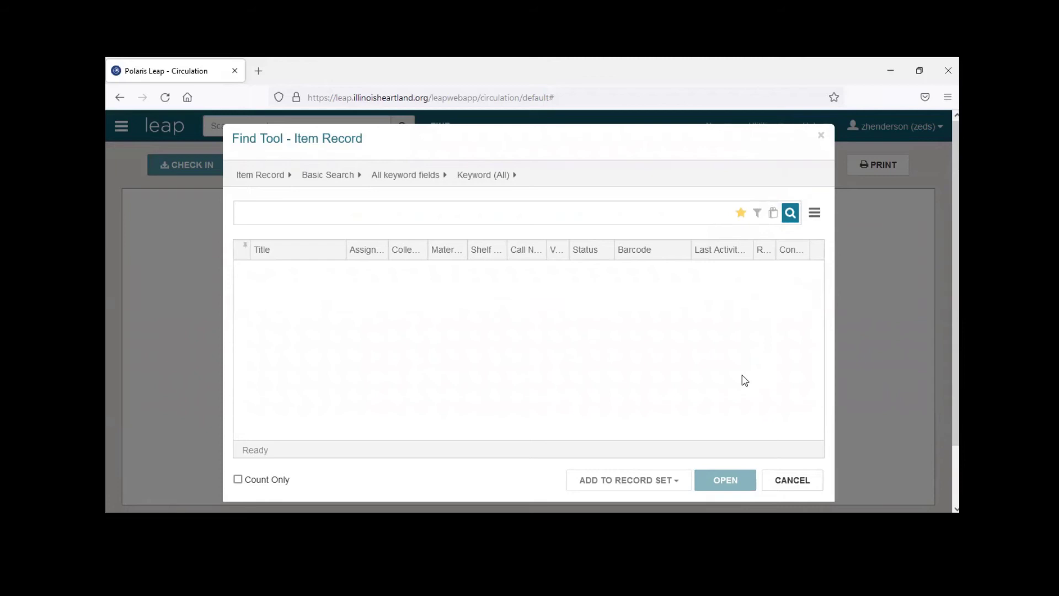
key(Escape)
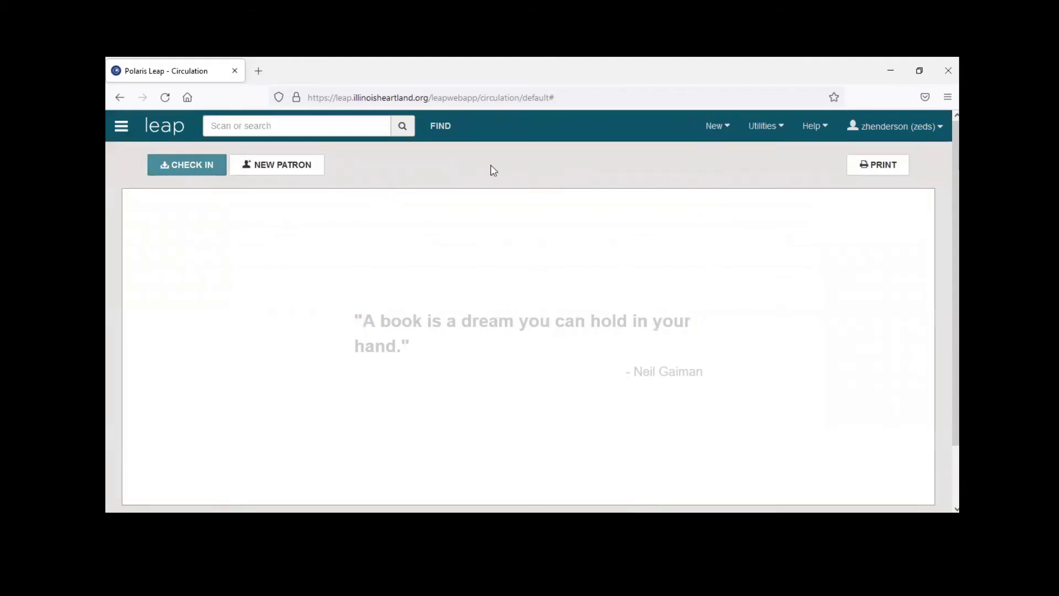
click(725, 131)
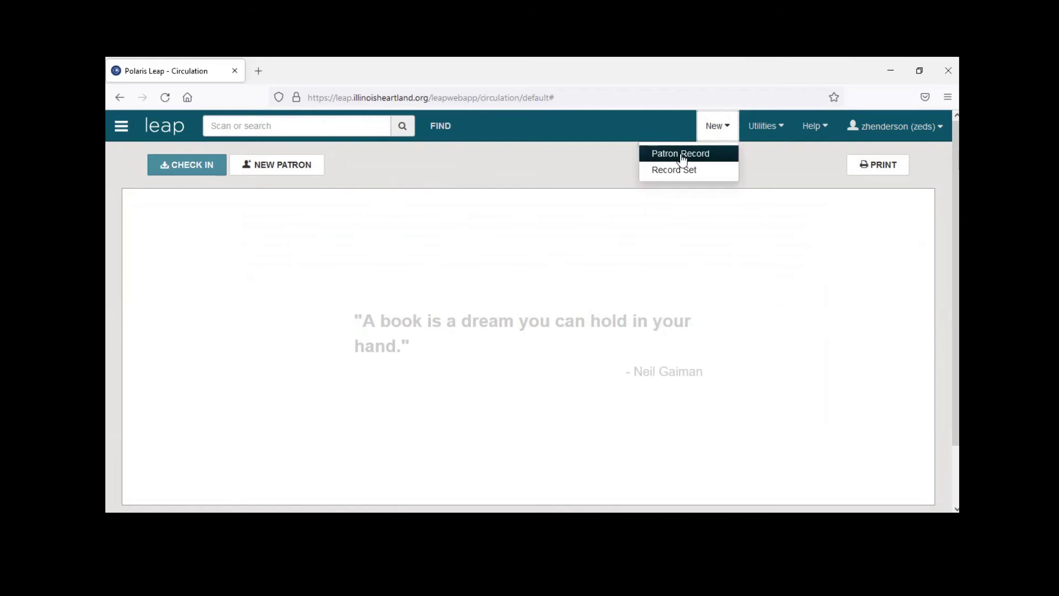
click(279, 169)
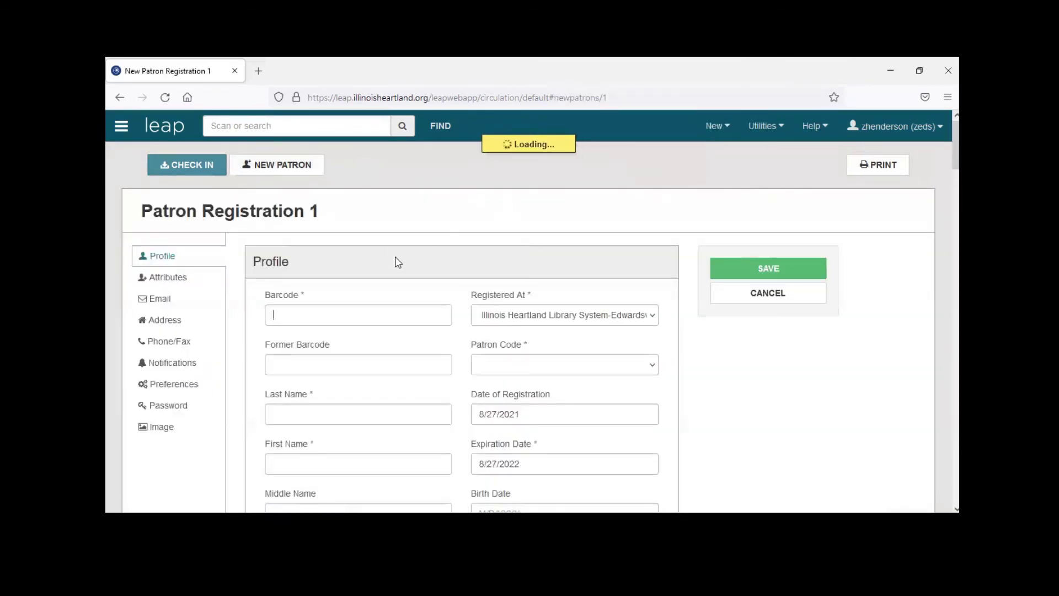
scroll(444, 229, down, 2)
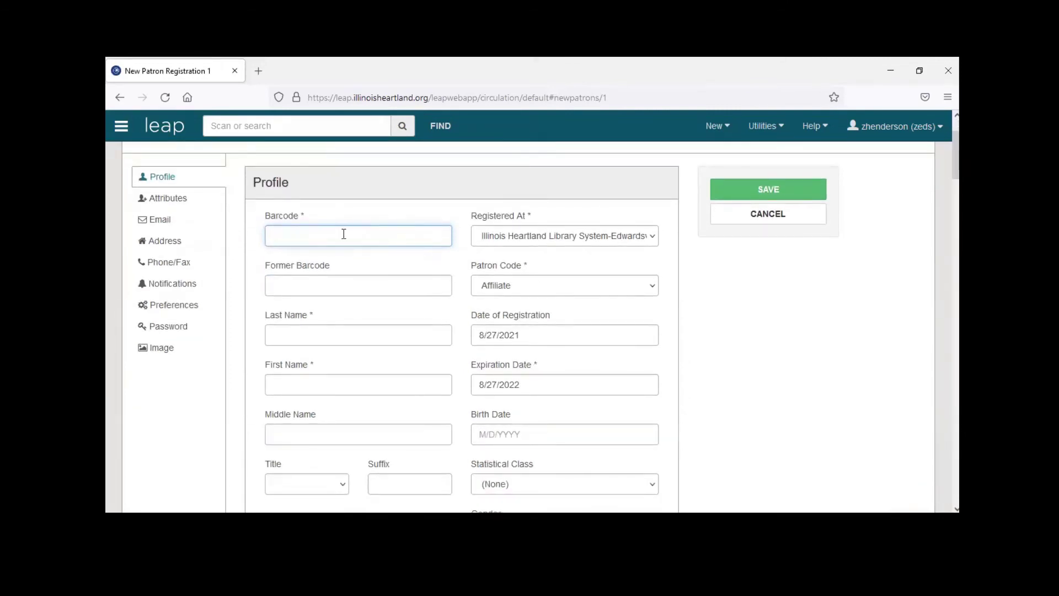
scroll(372, 371, down, 1)
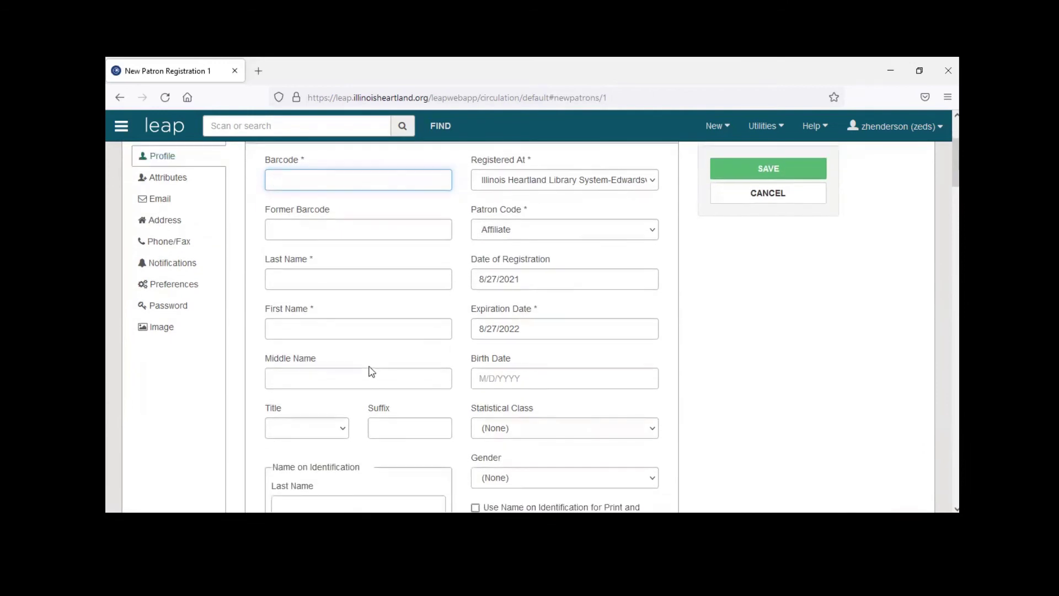
scroll(371, 371, down, 7)
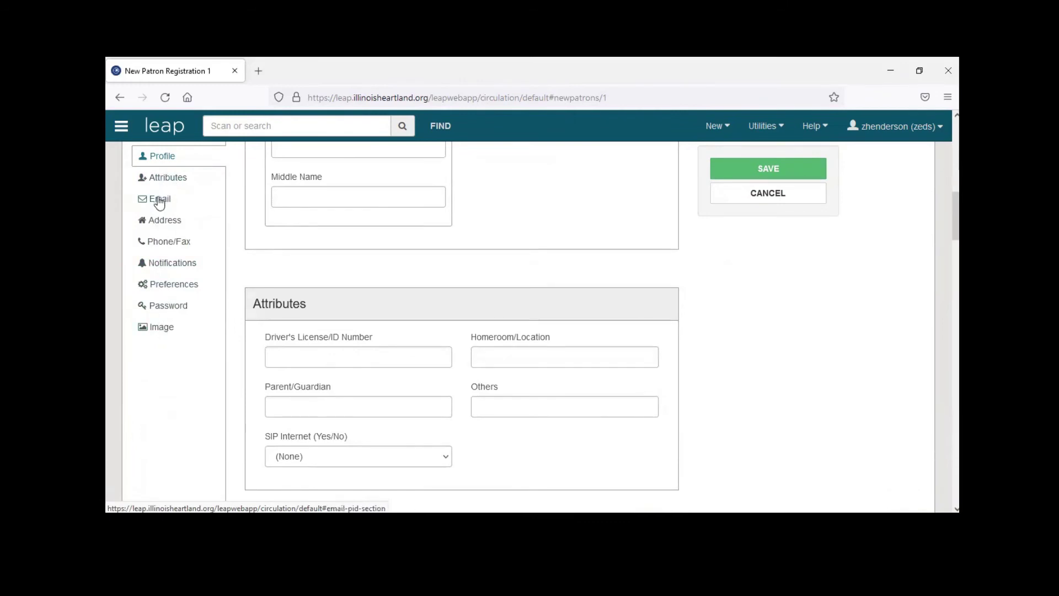
click(160, 200)
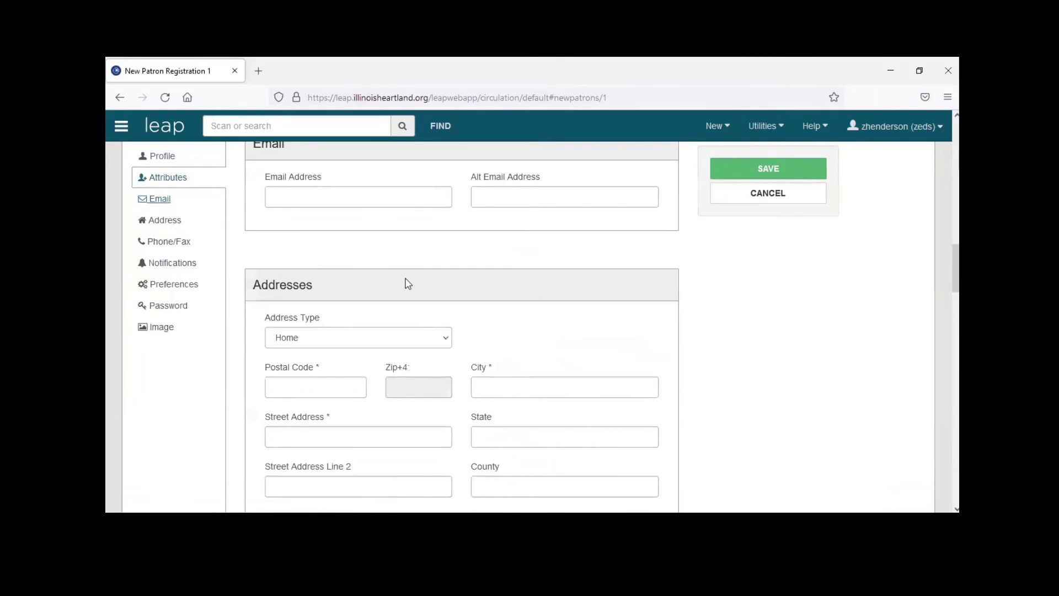
scroll(409, 283, down, 1)
scroll(408, 283, down, 10)
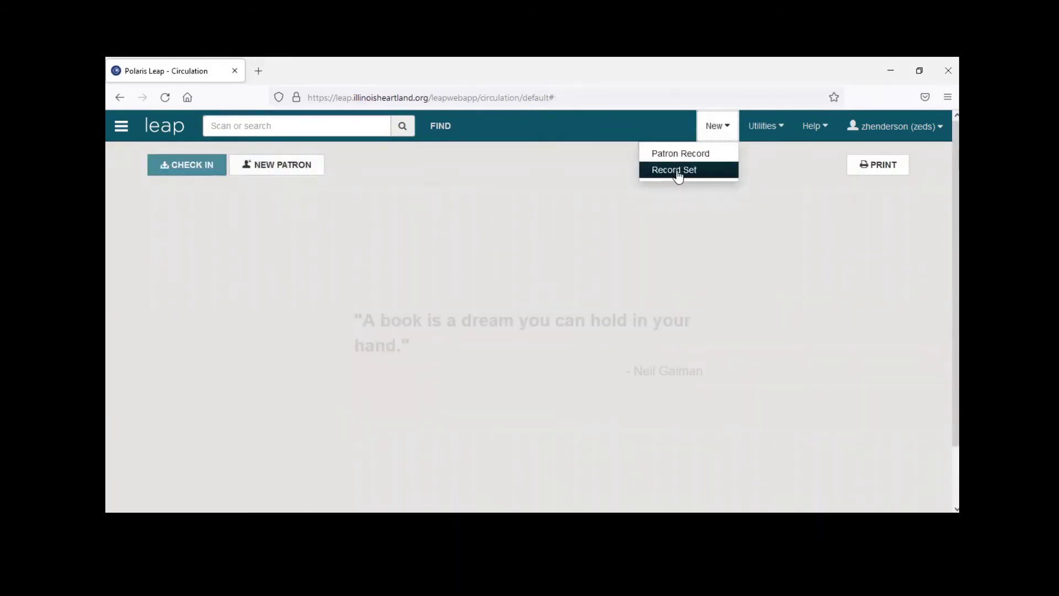
From the Holds Queue utility, run a basic Author search for 'patterson, james'.
click(778, 126)
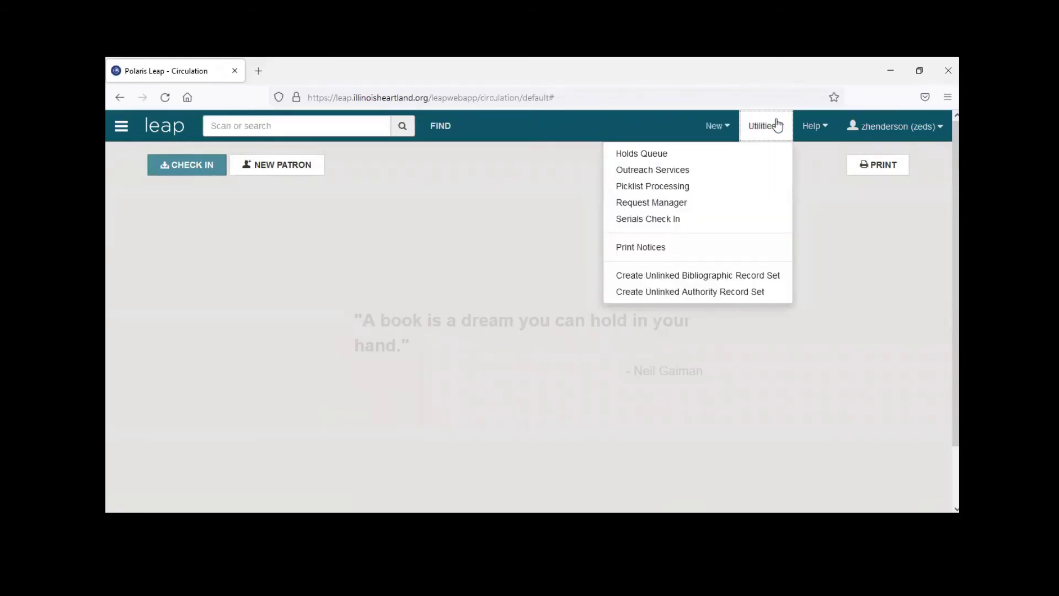
click(648, 156)
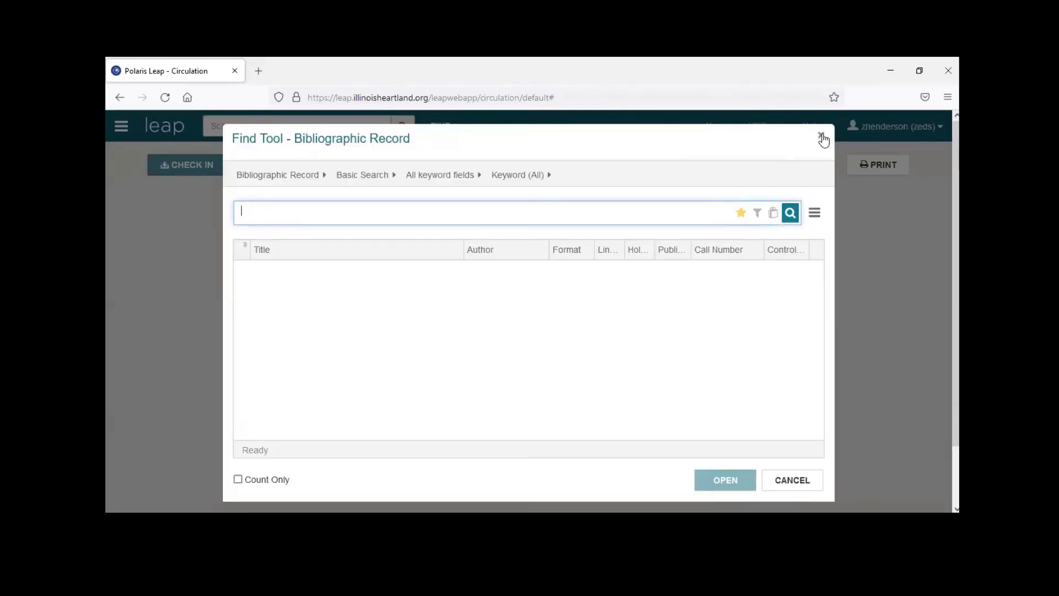
click(274, 176)
click(273, 177)
click(274, 176)
click(364, 175)
click(492, 214)
text(patterson, james)
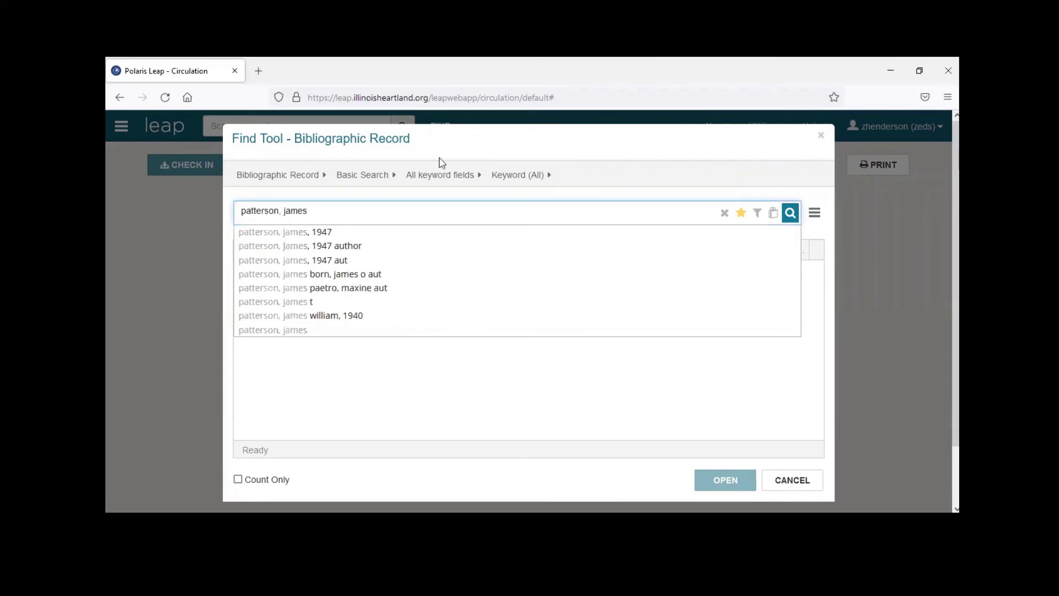
click(444, 175)
click(425, 232)
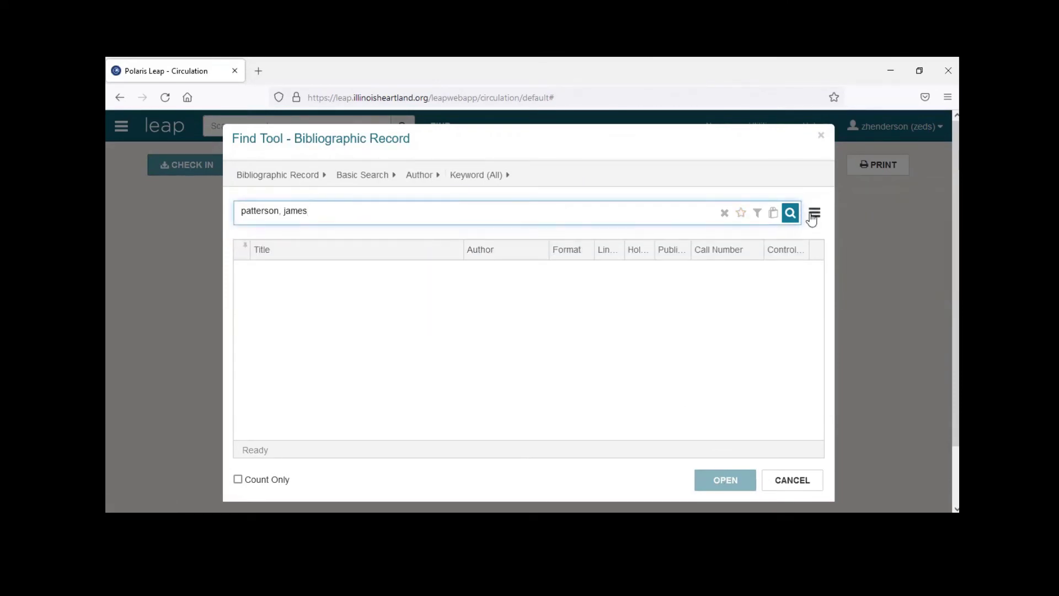
click(790, 213)
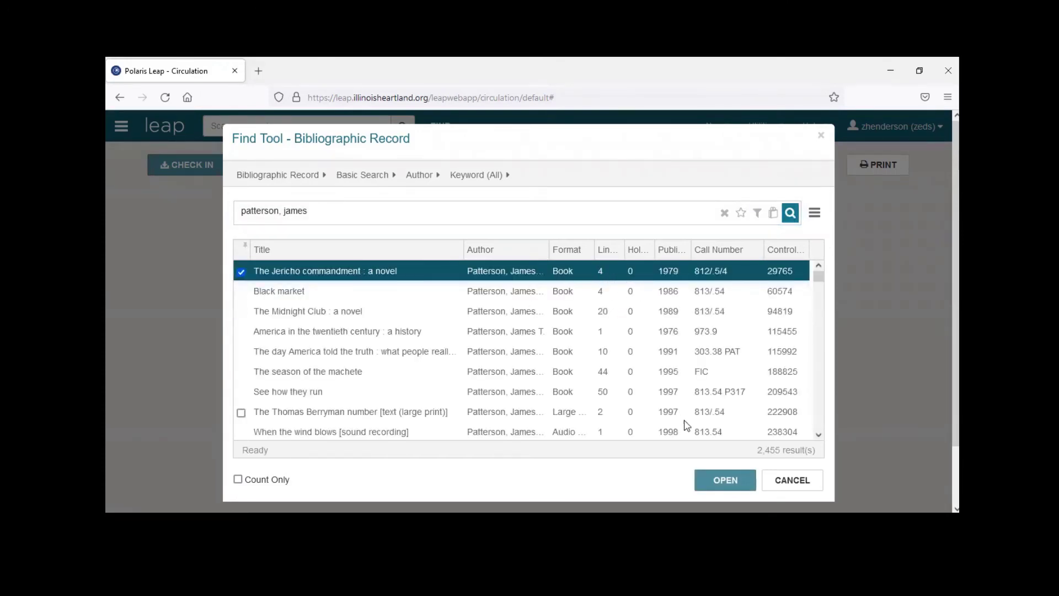
View the empty Holds Queue for The Jericho commandment and close it.
click(727, 480)
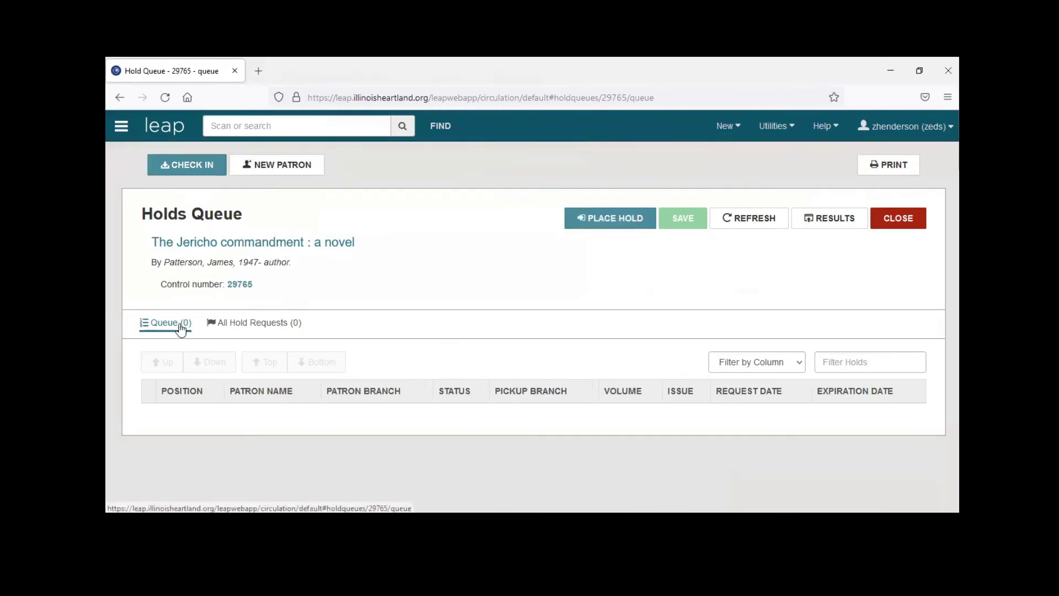
click(898, 218)
click(765, 126)
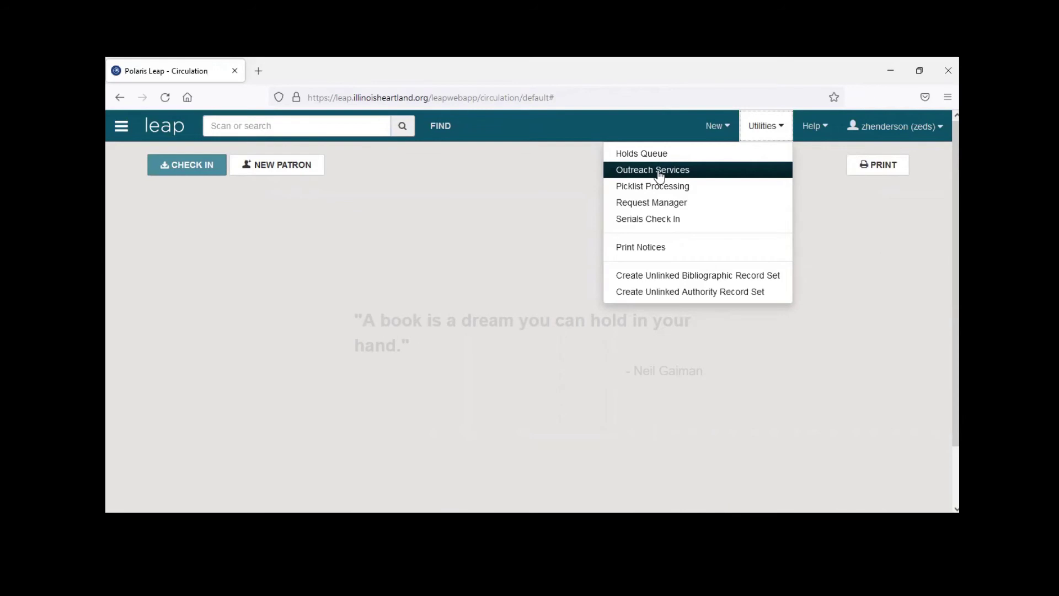
click(651, 189)
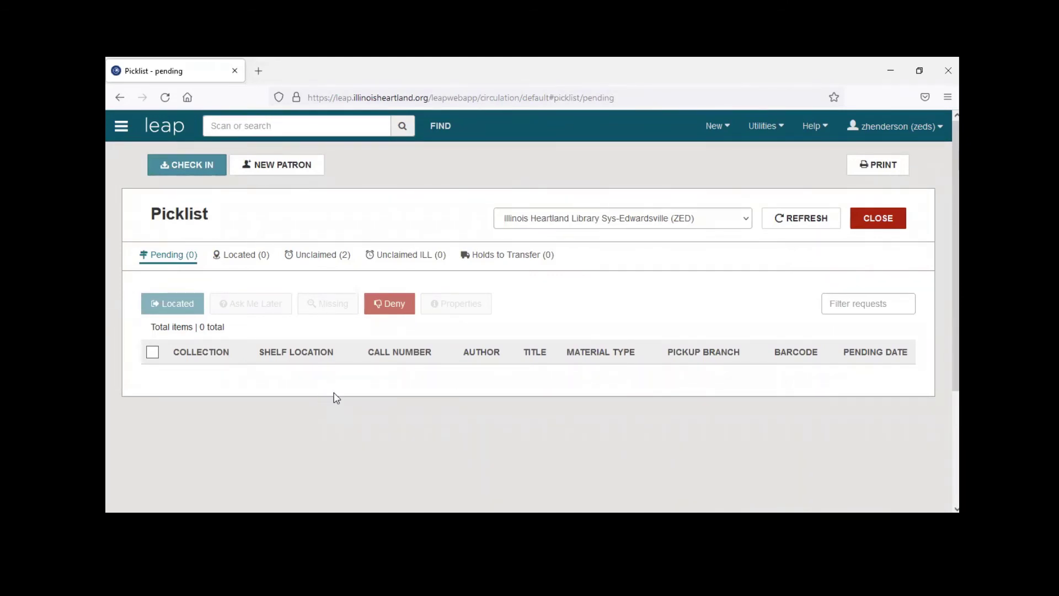
click(766, 126)
click(672, 205)
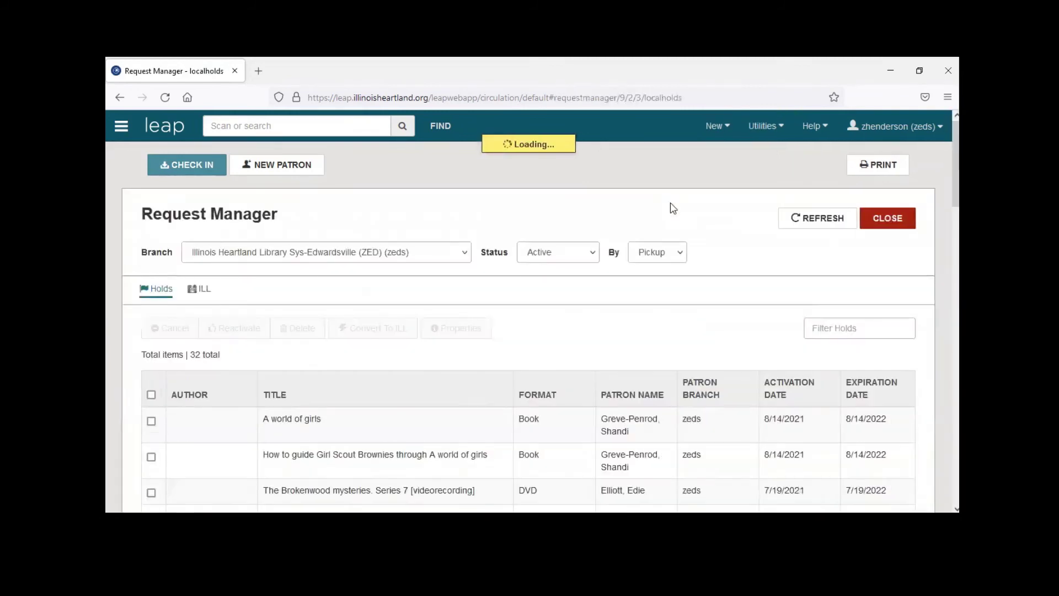
scroll(538, 298, down, 1)
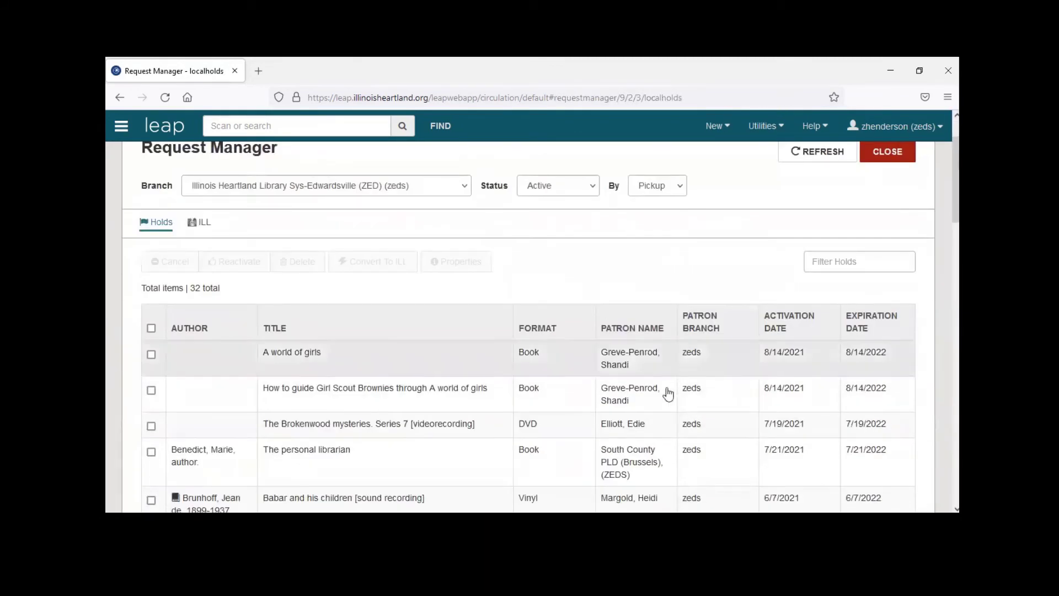
scroll(478, 252, up, 1)
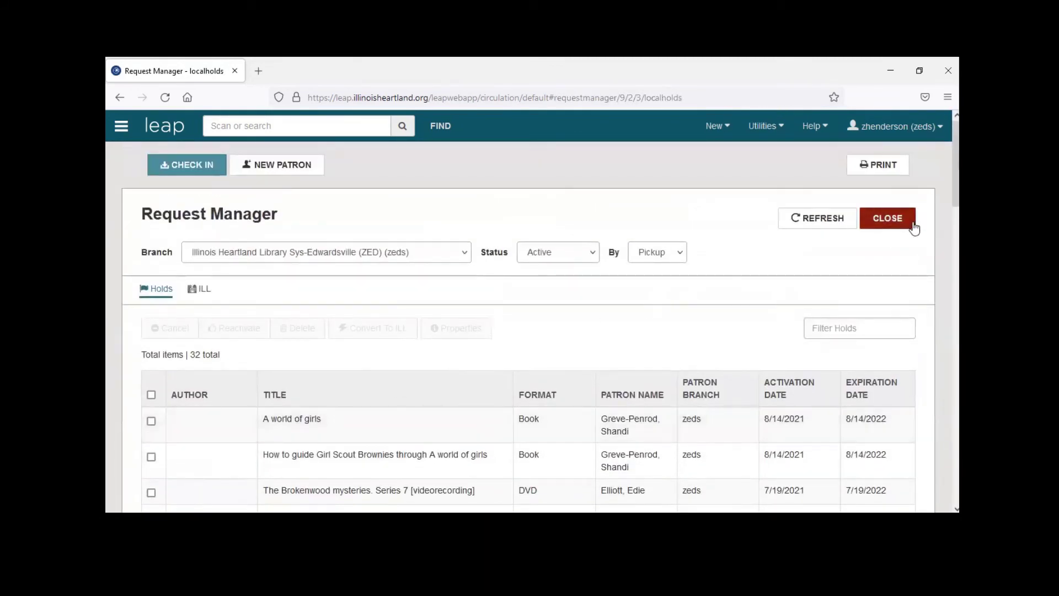
click(896, 223)
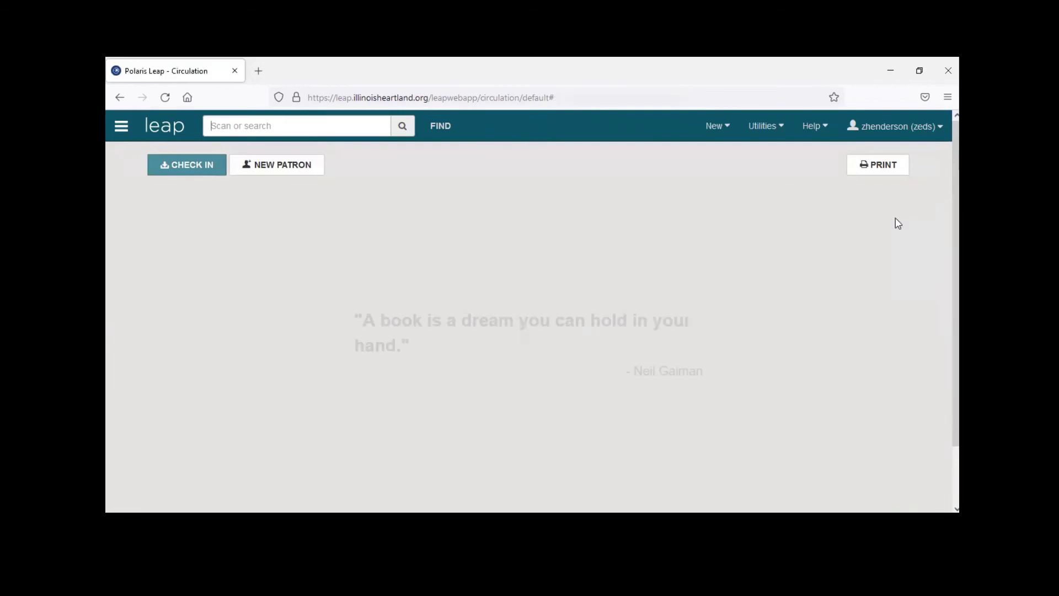
click(764, 126)
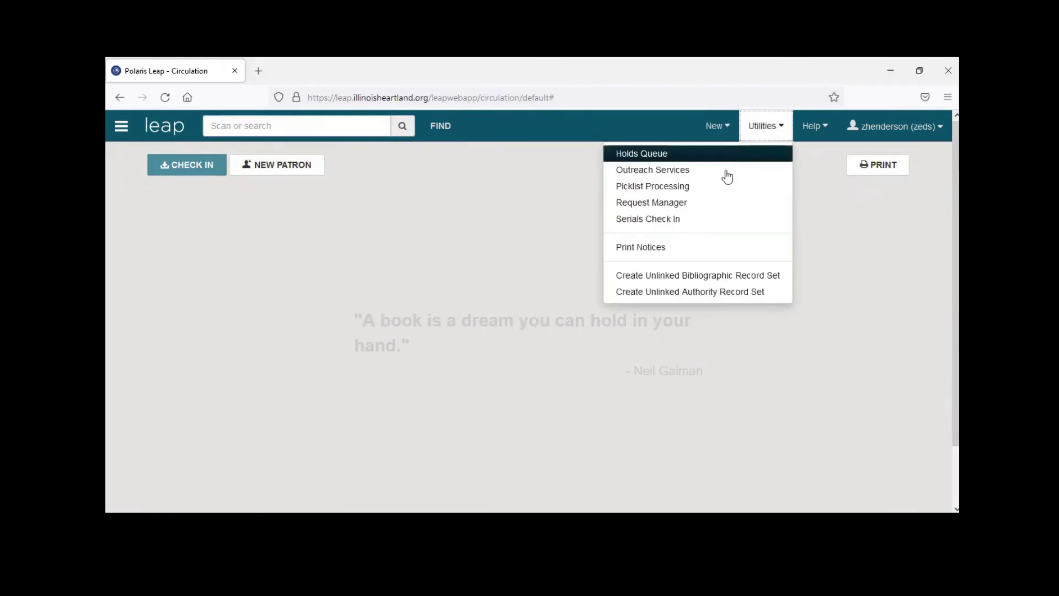
click(679, 220)
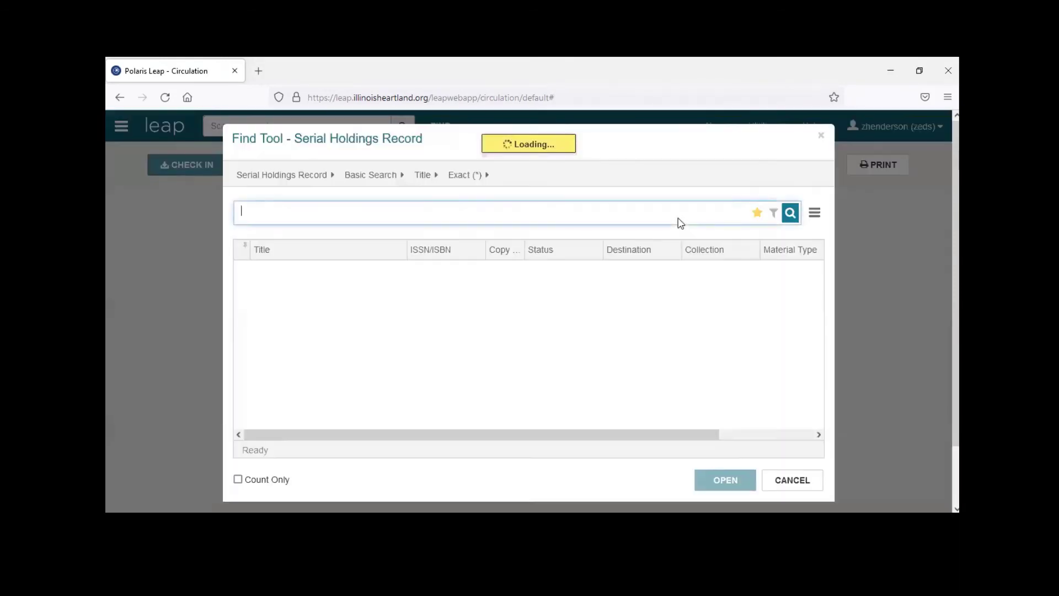
click(822, 137)
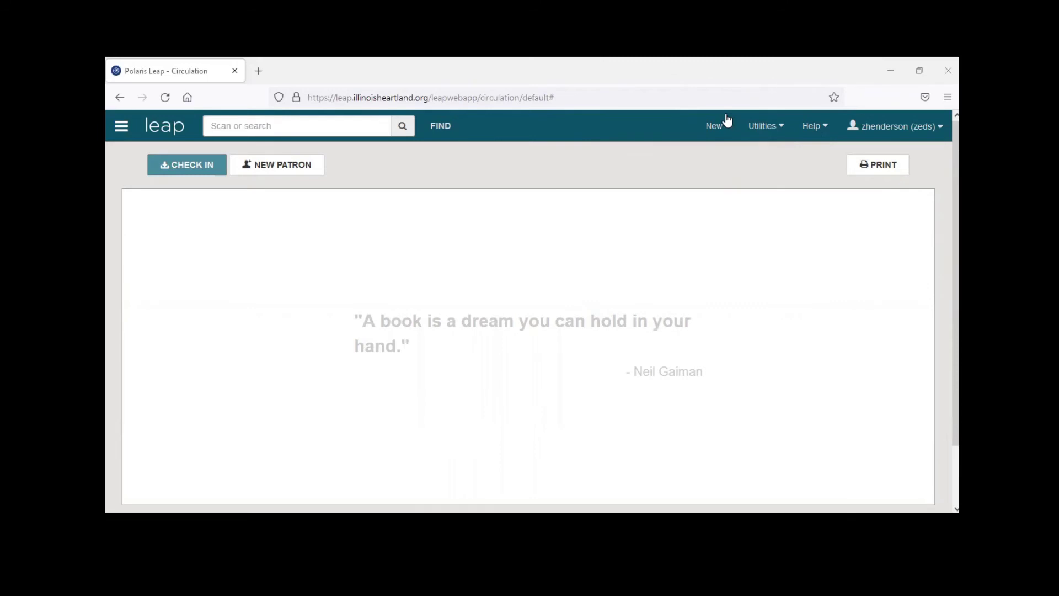
click(765, 126)
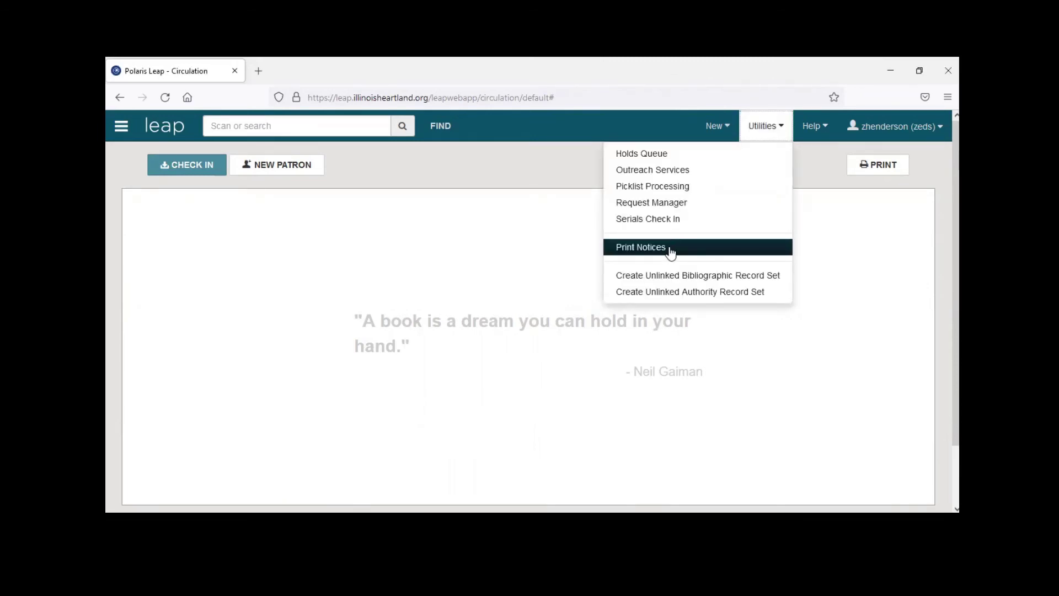
click(673, 252)
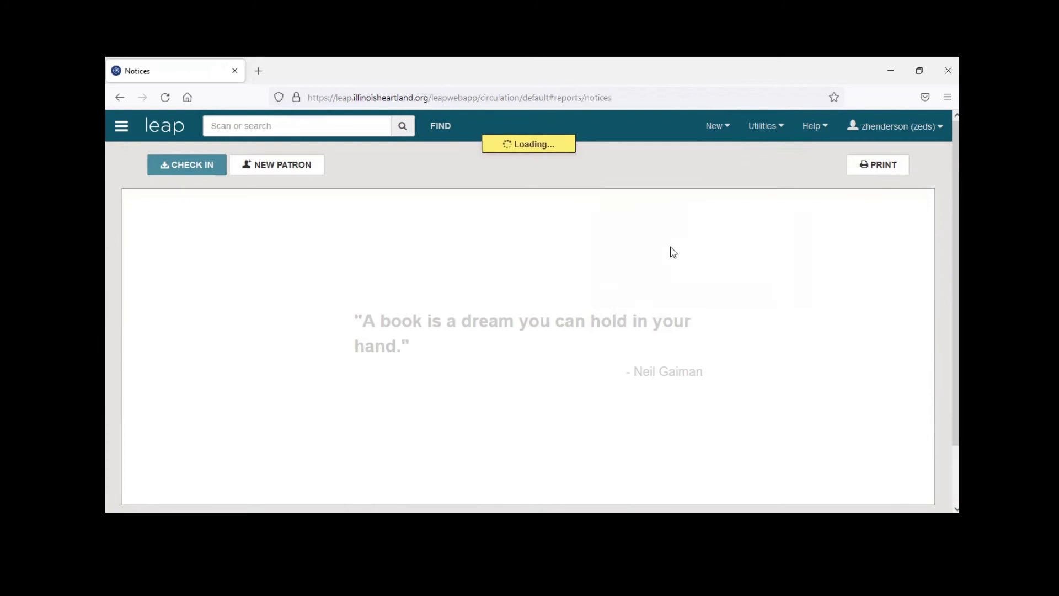
scroll(485, 273, down, 2)
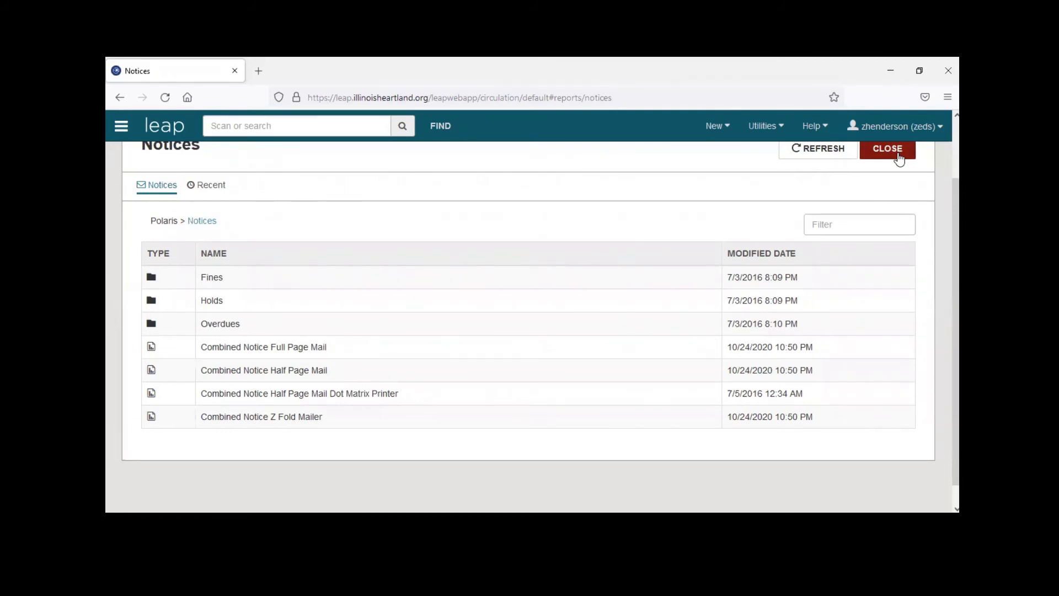
click(897, 150)
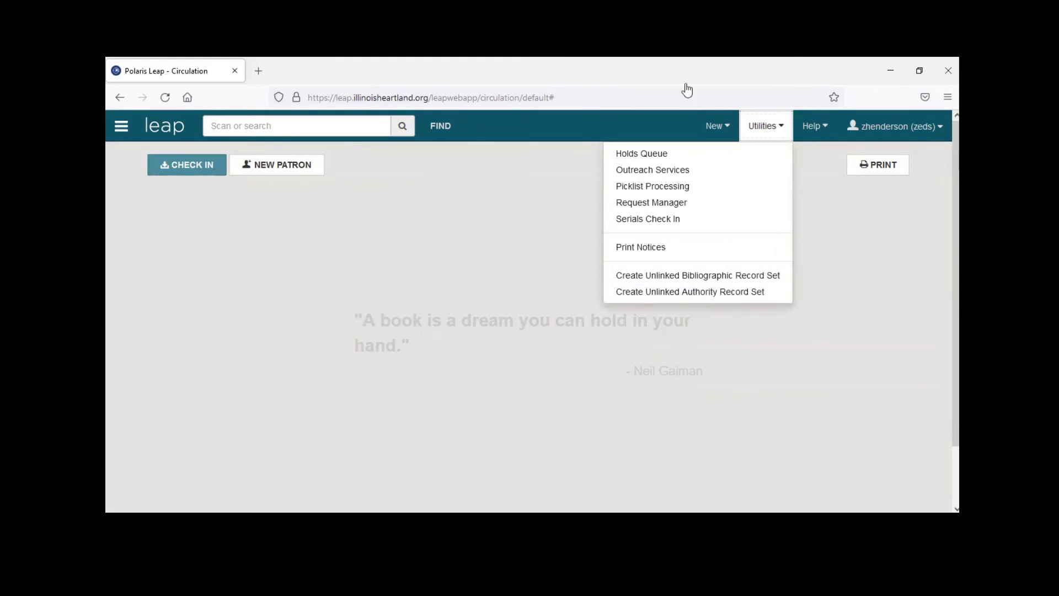
Dismiss the Help menu, then show the user menu with Settings, Clear Cache and Logout.
click(817, 128)
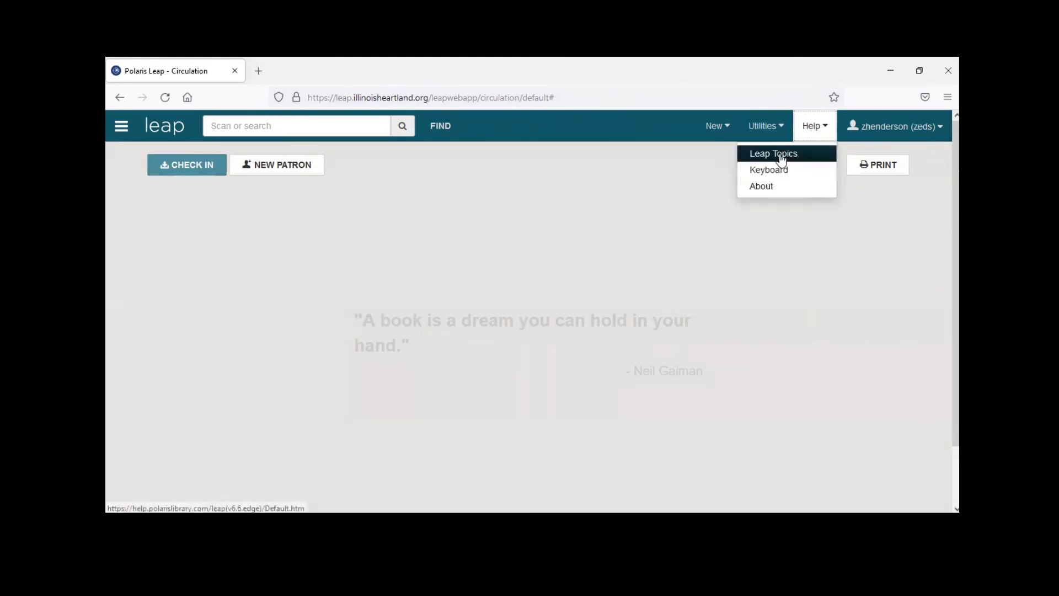
click(813, 131)
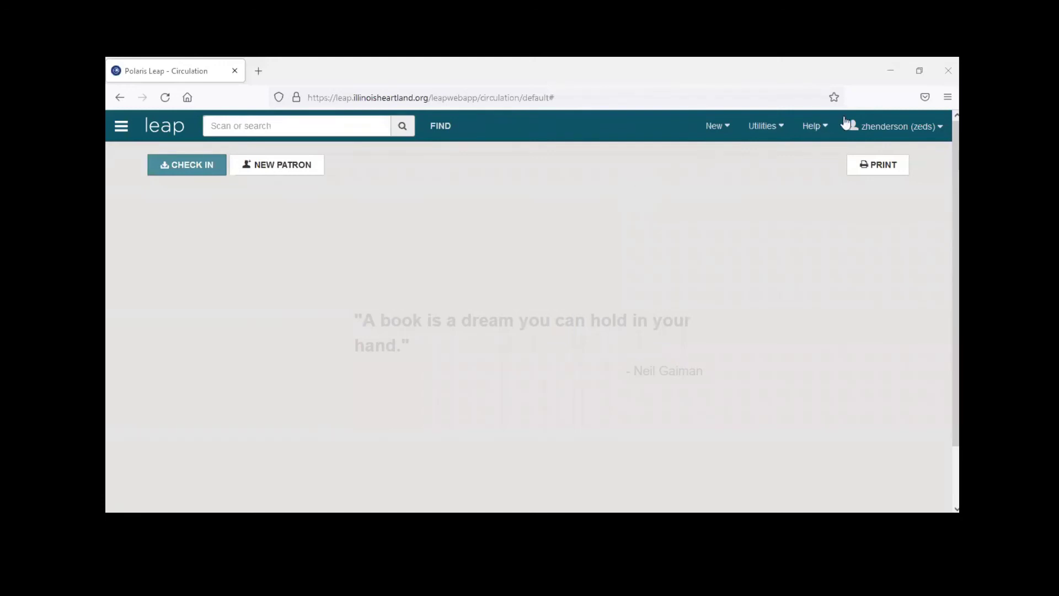
click(894, 128)
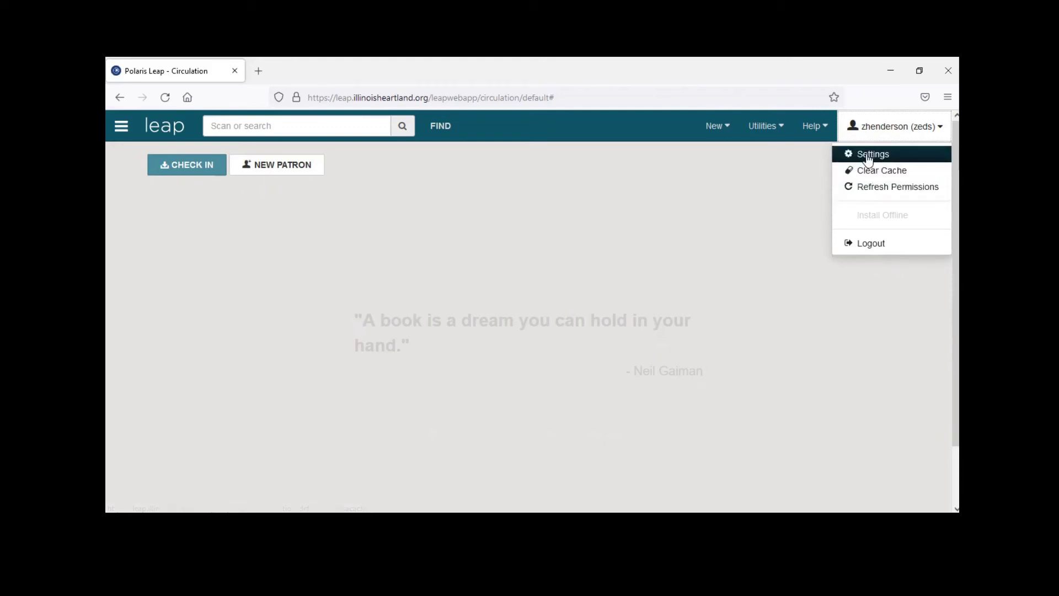
Browse the personal settings, viewing the Special Loan and Workform User Defaults sections.
click(869, 160)
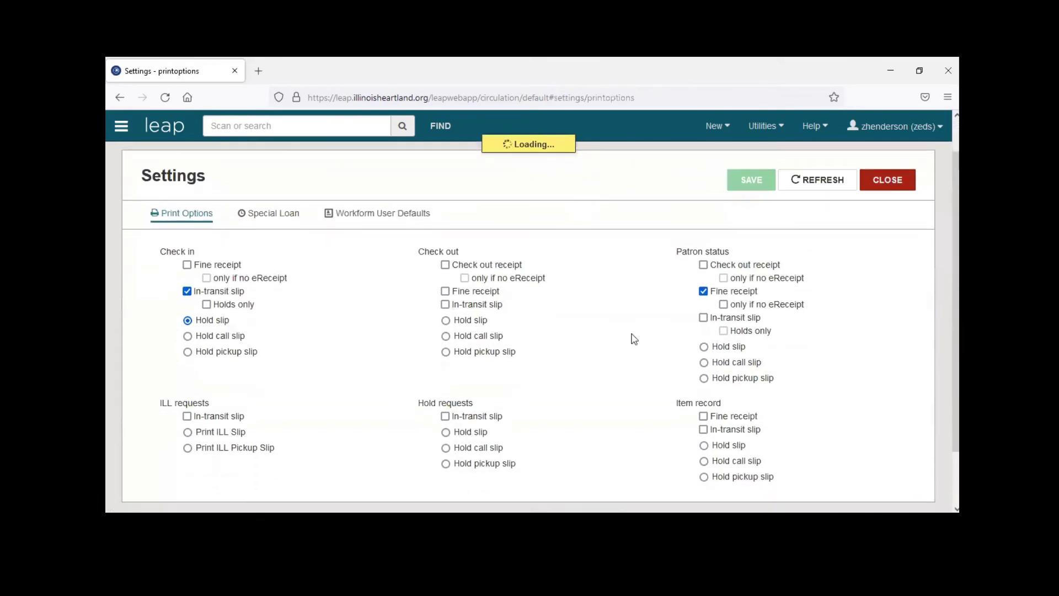
scroll(525, 275, down, 2)
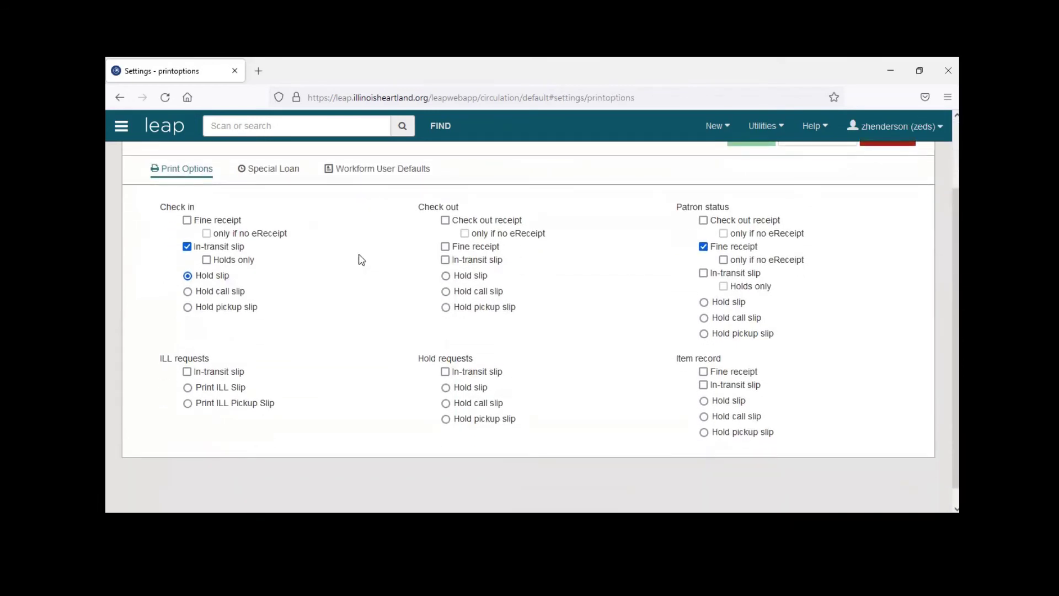
scroll(362, 260, down, 1)
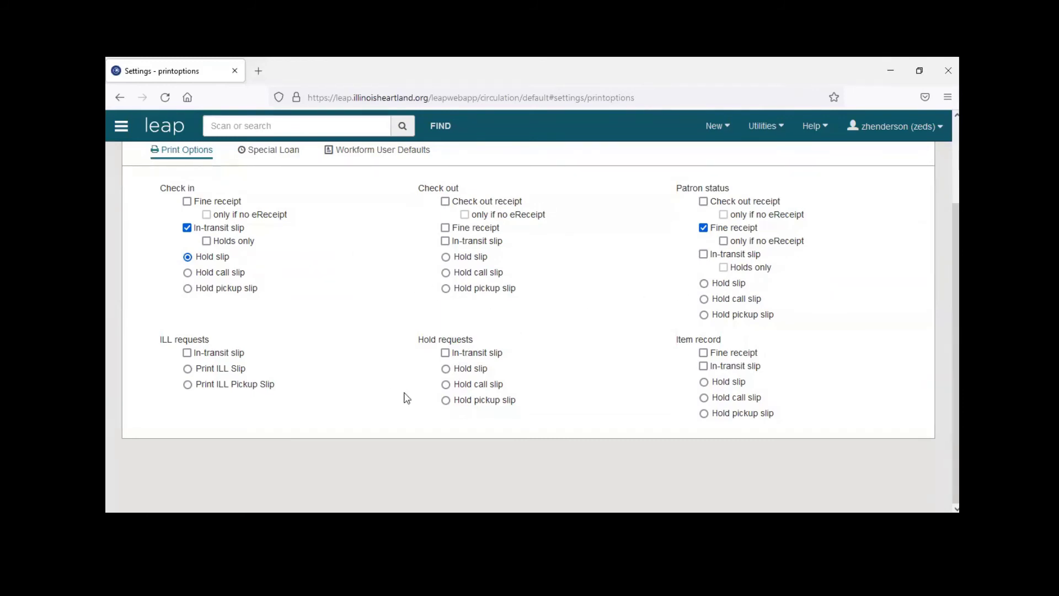
scroll(573, 299, up, 2)
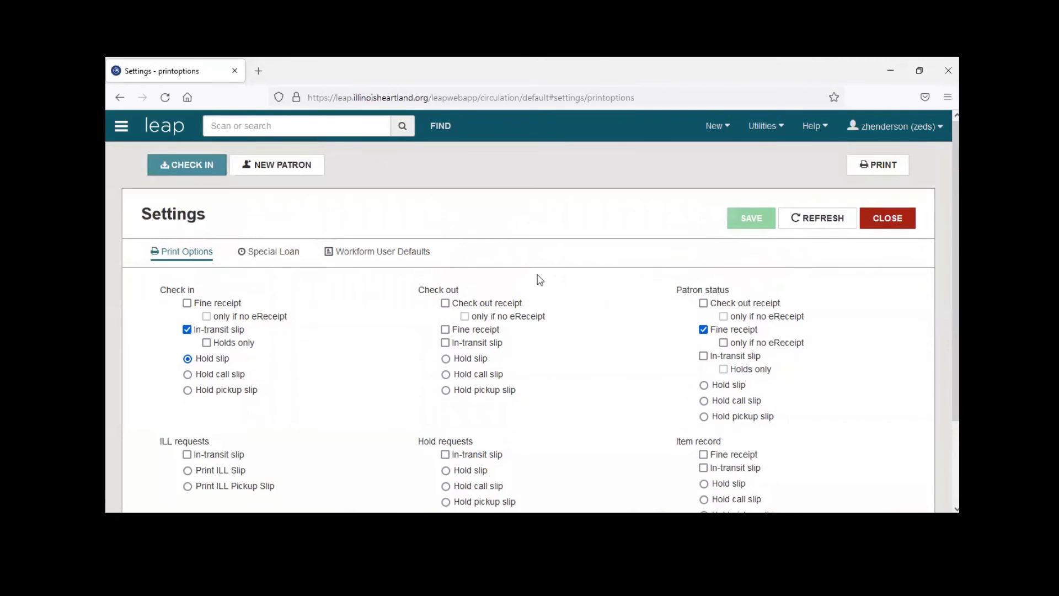
click(269, 254)
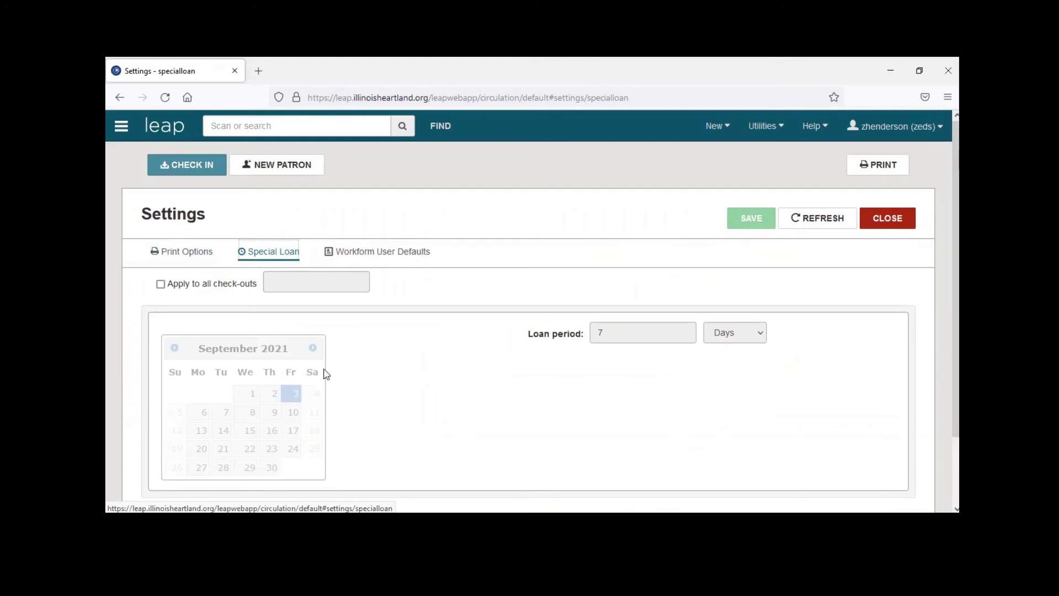
click(392, 253)
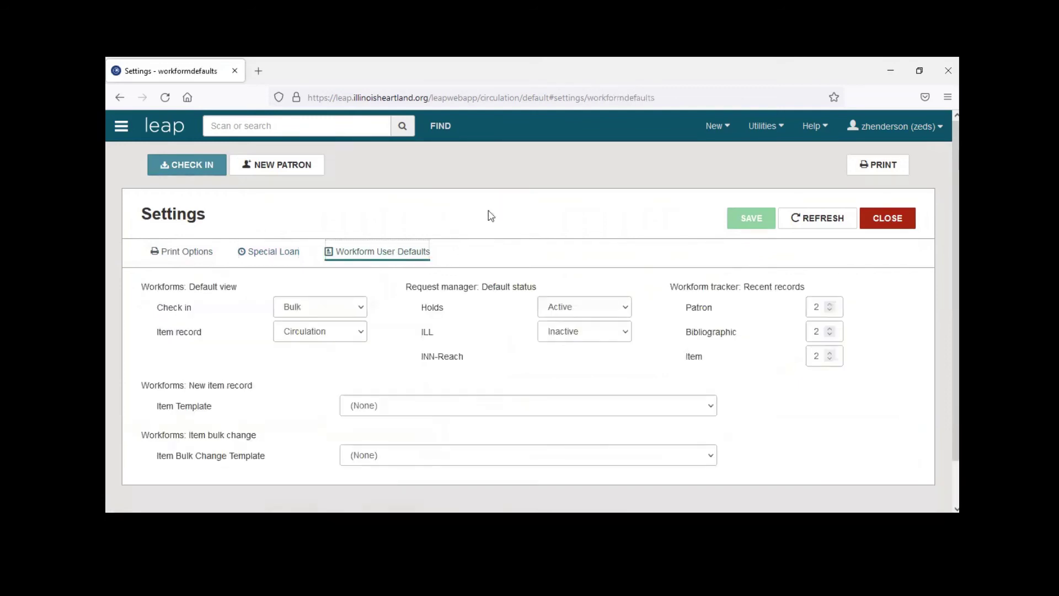
Close the workform user settings and bring up the circulation page's print preview.
scroll(478, 238, down, 2)
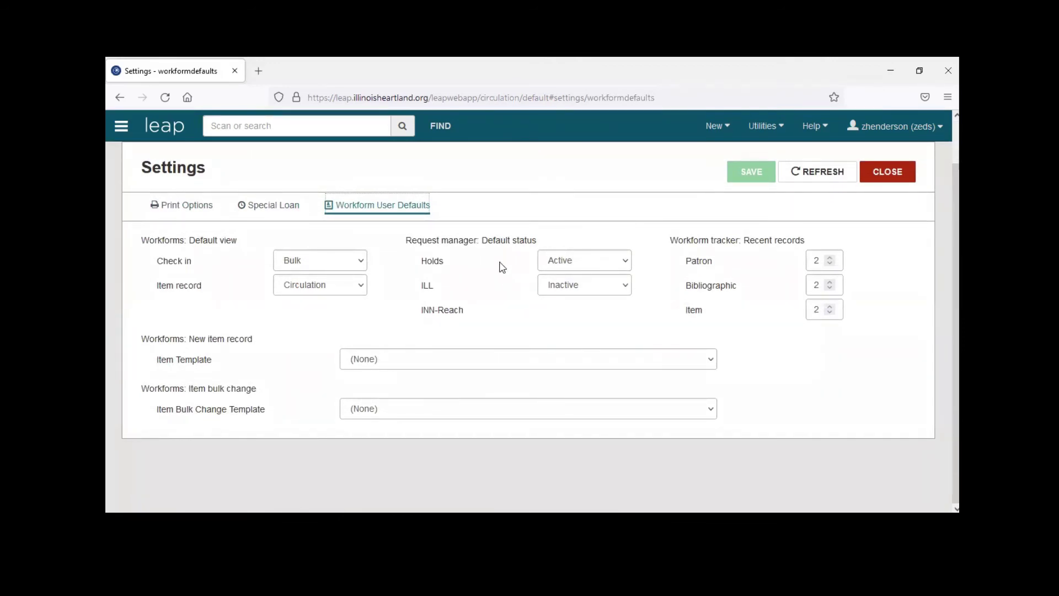
scroll(759, 217, up, 2)
click(888, 218)
click(890, 170)
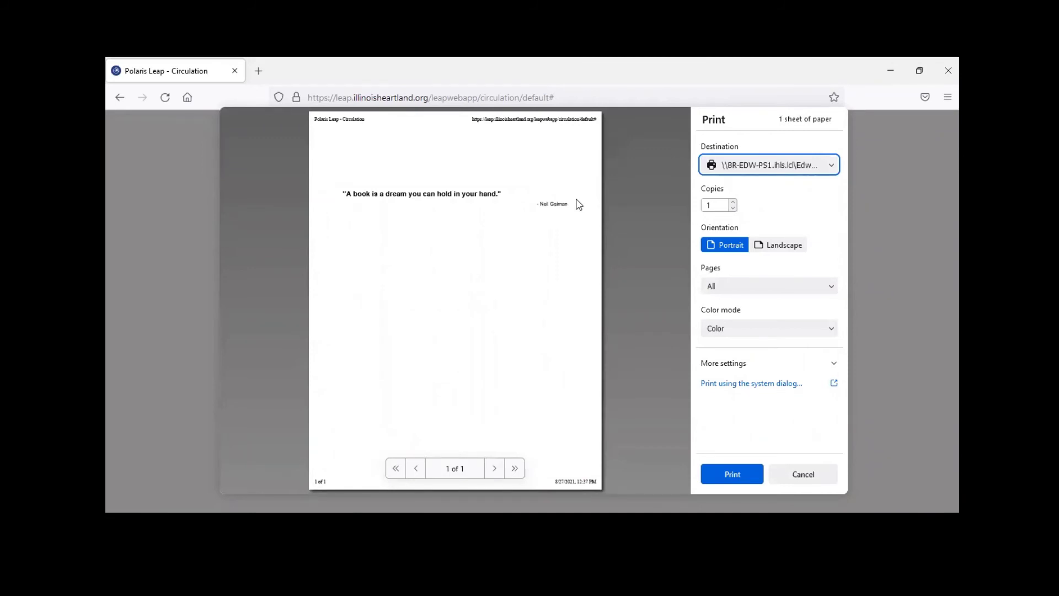
Set the print destination to EPSON TM-T88IV Receipt, then open Check In in bulk mode.
click(828, 168)
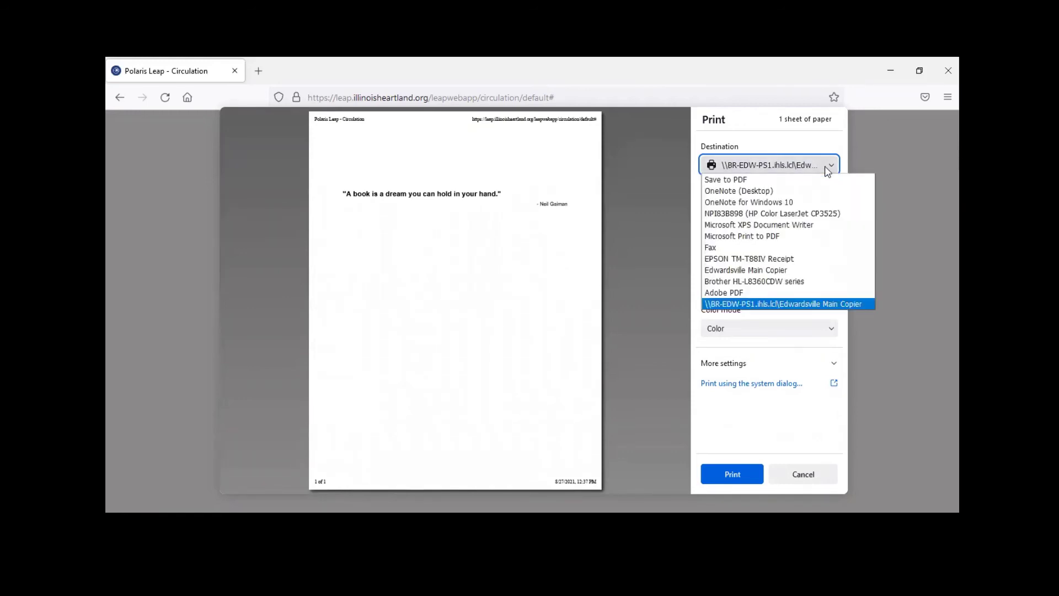
click(786, 259)
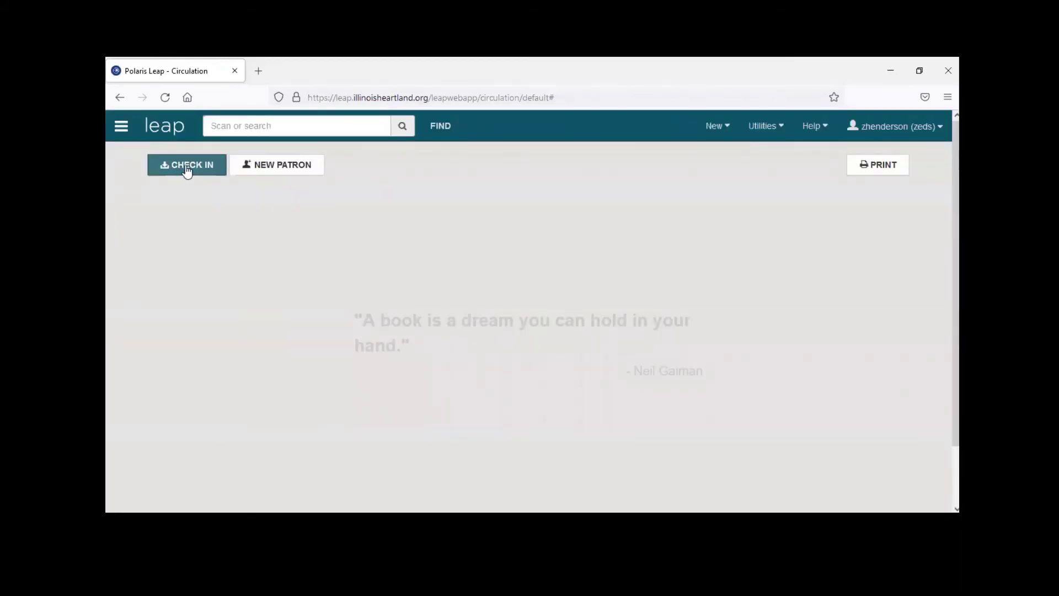
click(187, 171)
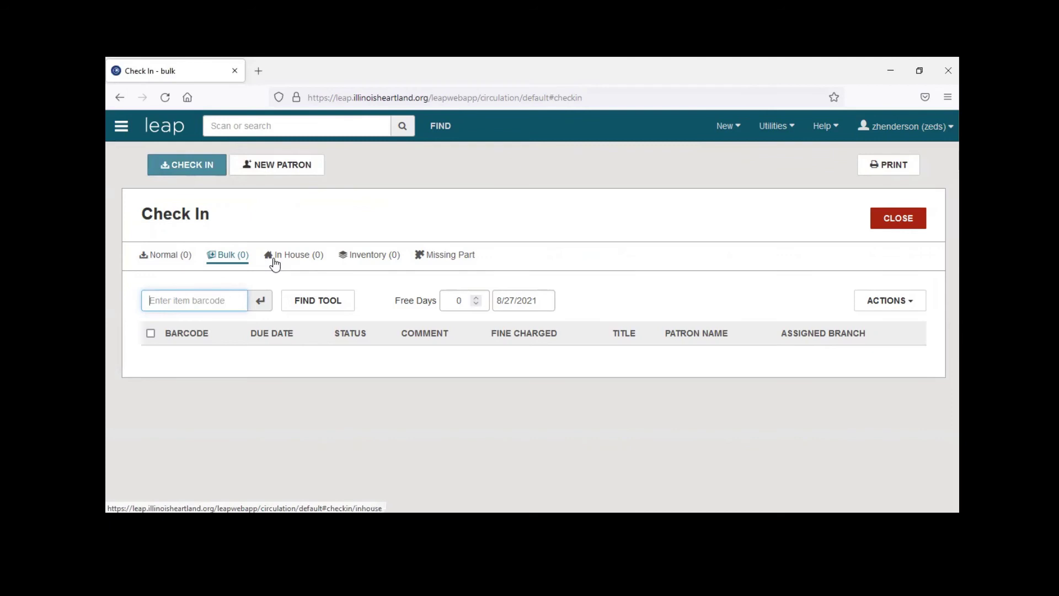
click(165, 260)
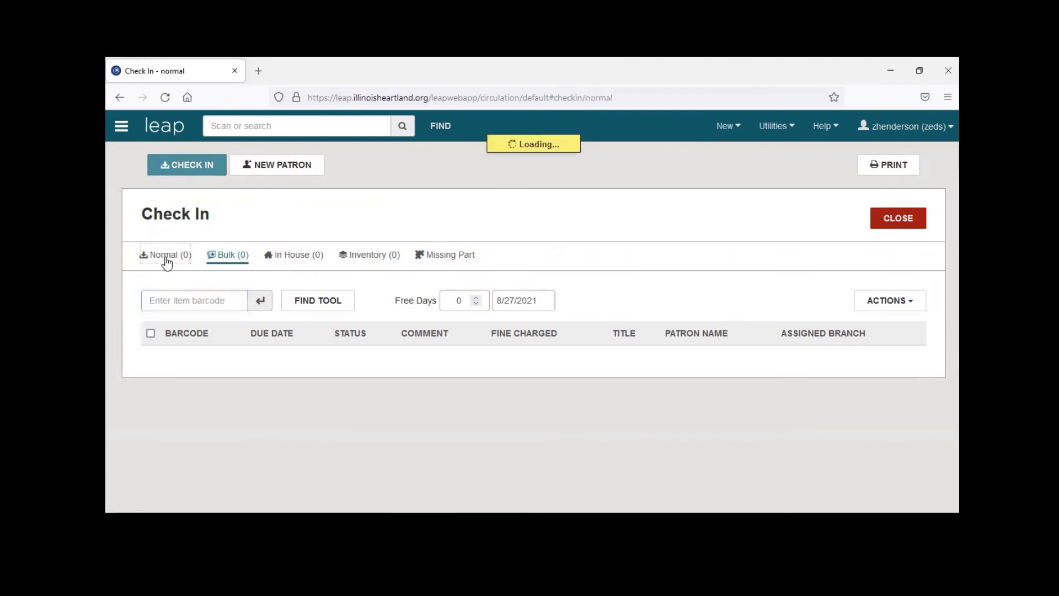
click(222, 264)
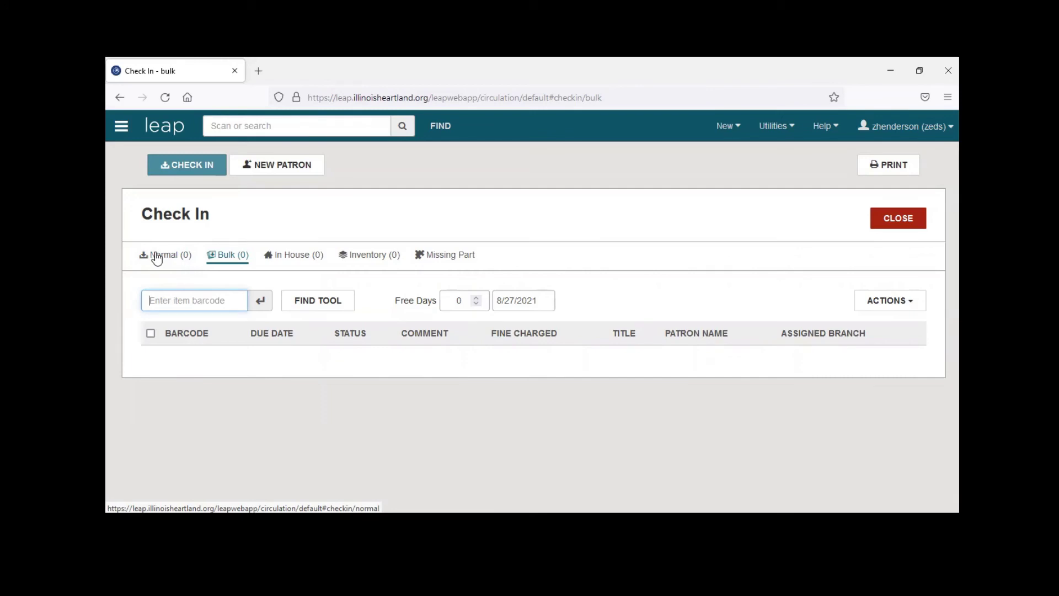
click(162, 256)
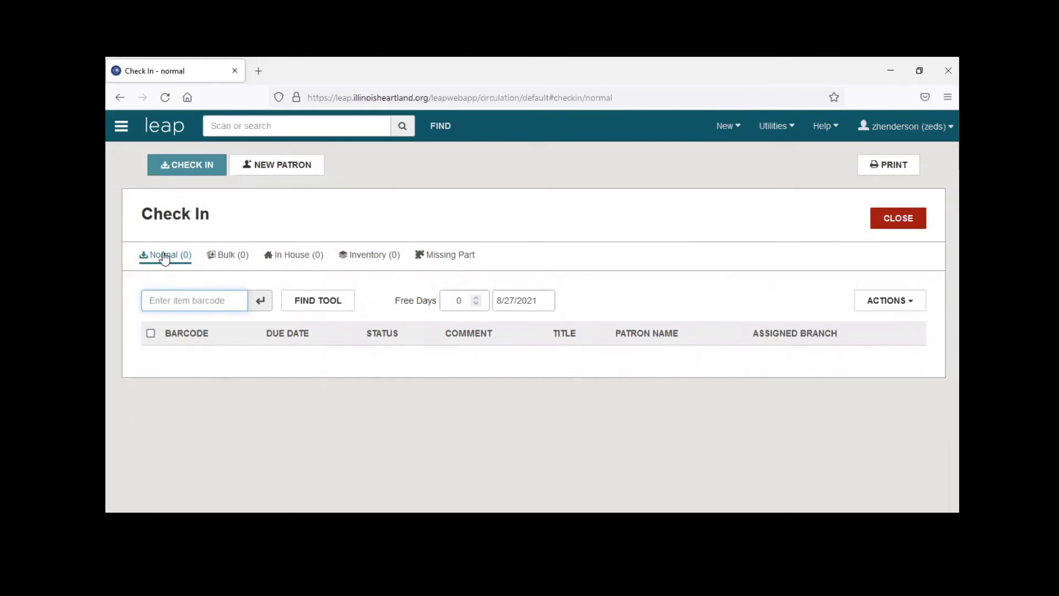
click(227, 257)
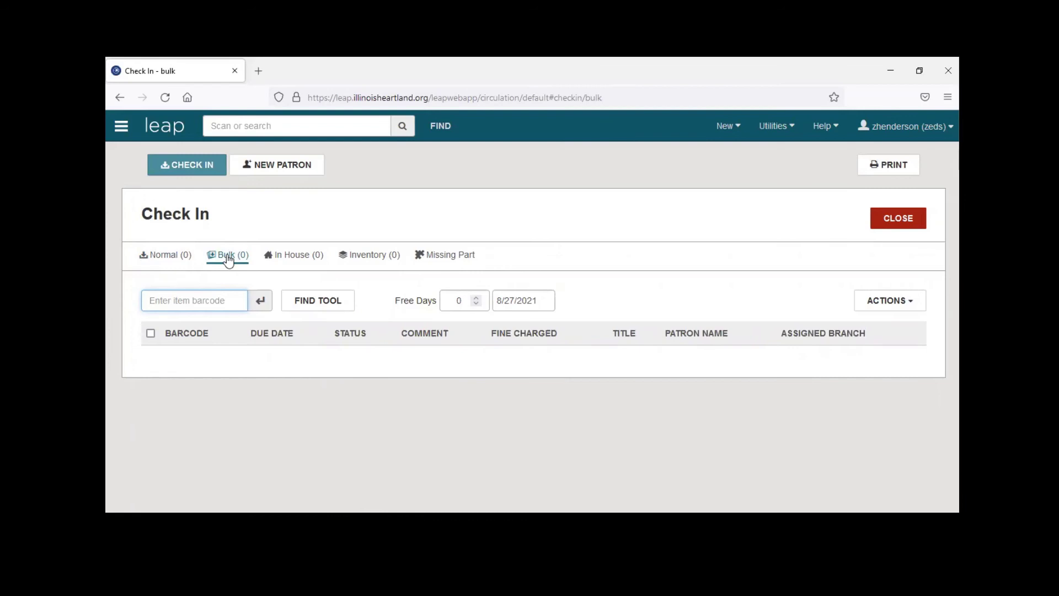
Switch Check In to the In House tab, then return it to Bulk mode.
click(293, 259)
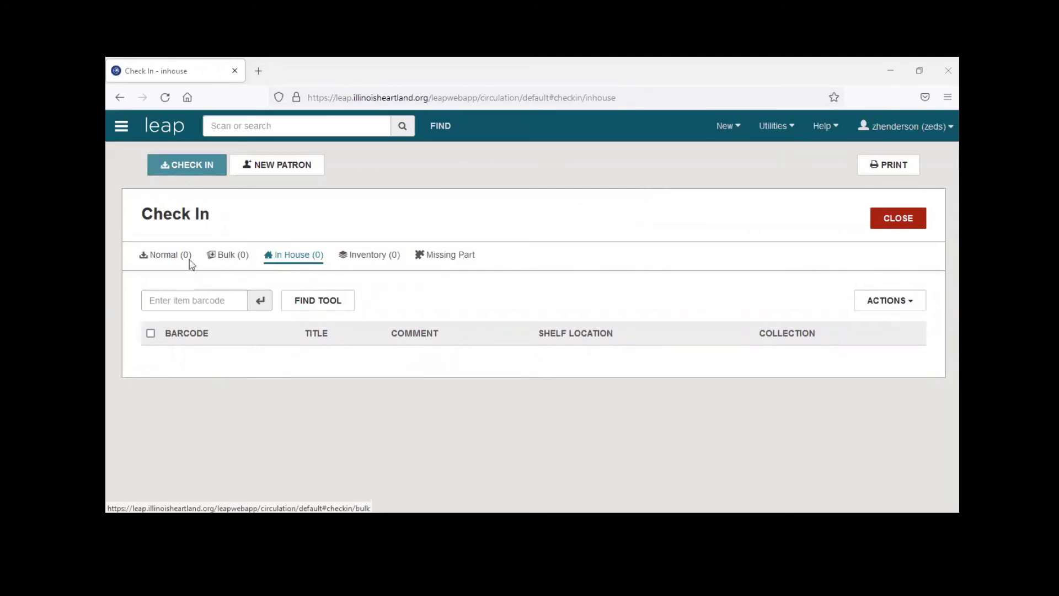
click(211, 261)
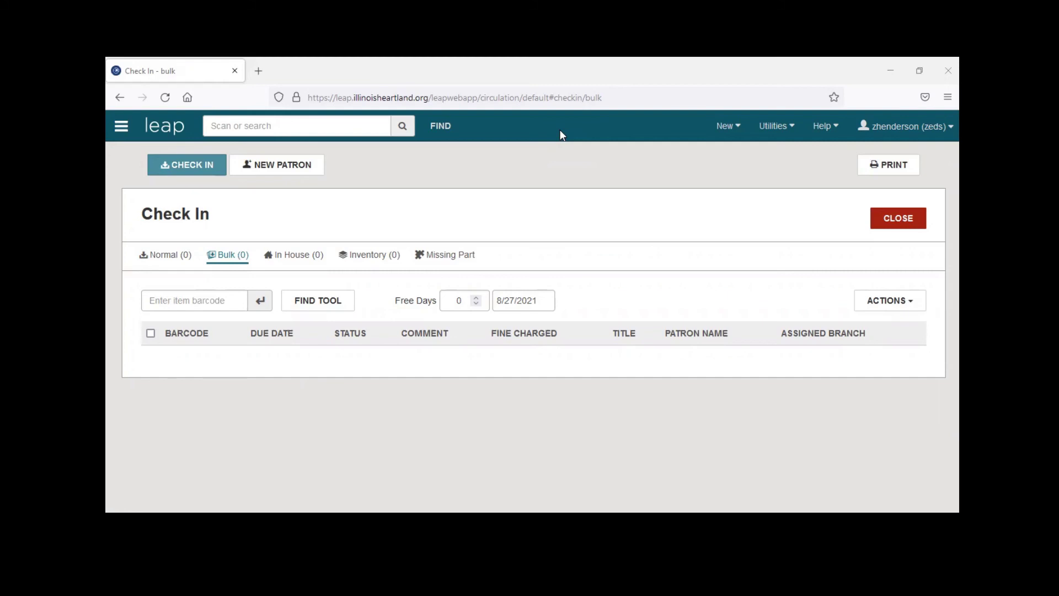
Open the patron Find Tool, add an All keyword fields filter condition, then cancel filter and search.
click(442, 132)
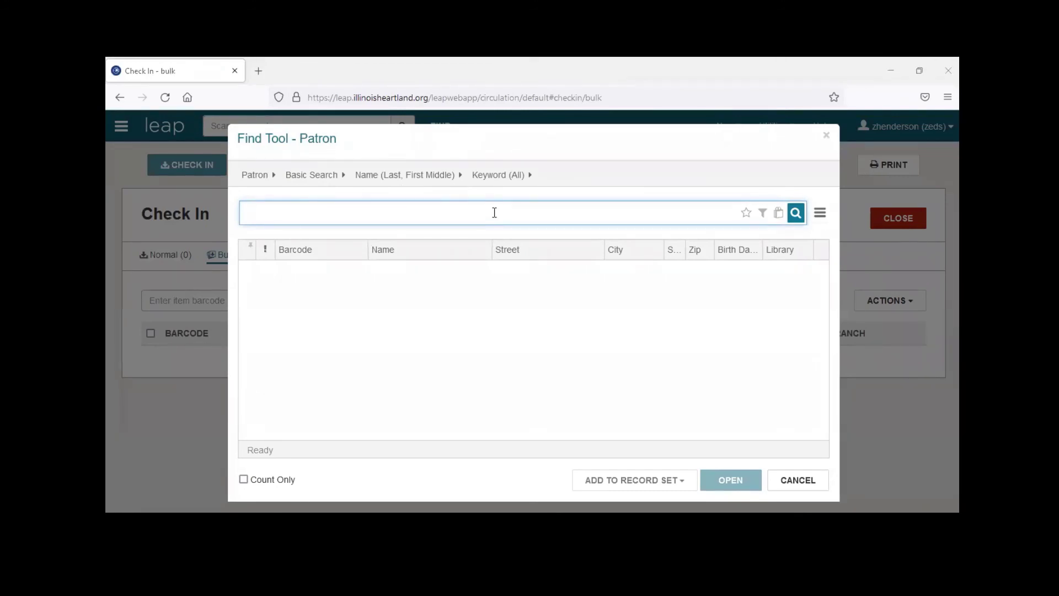
click(762, 215)
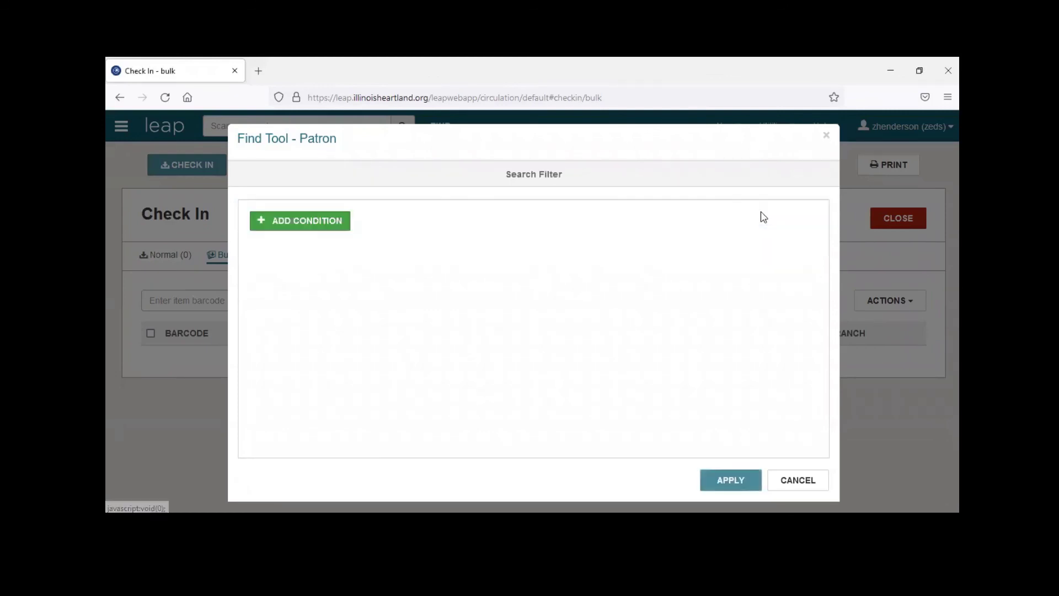
click(329, 225)
click(331, 225)
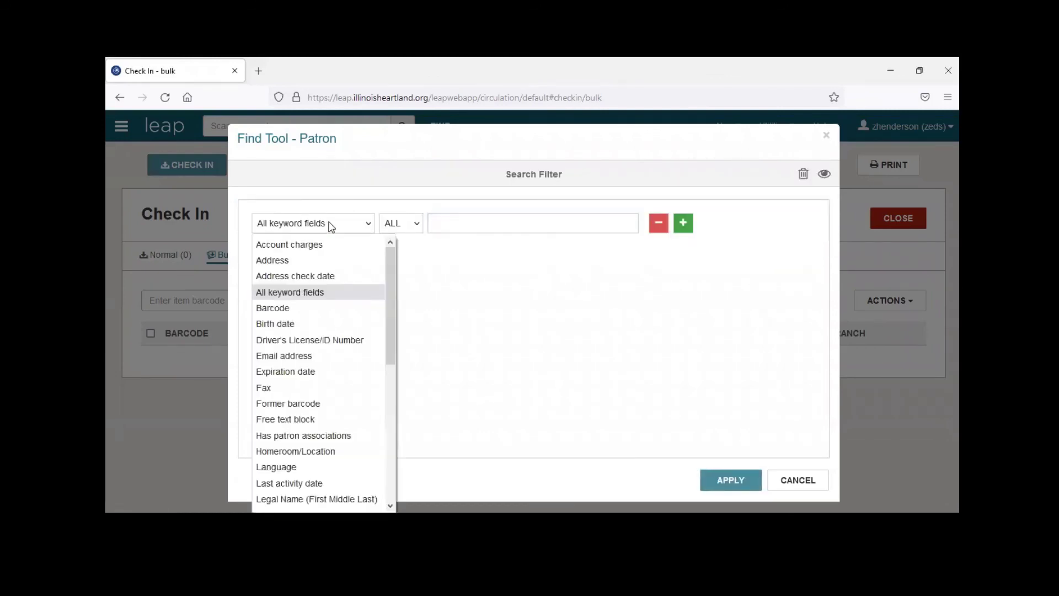
click(321, 225)
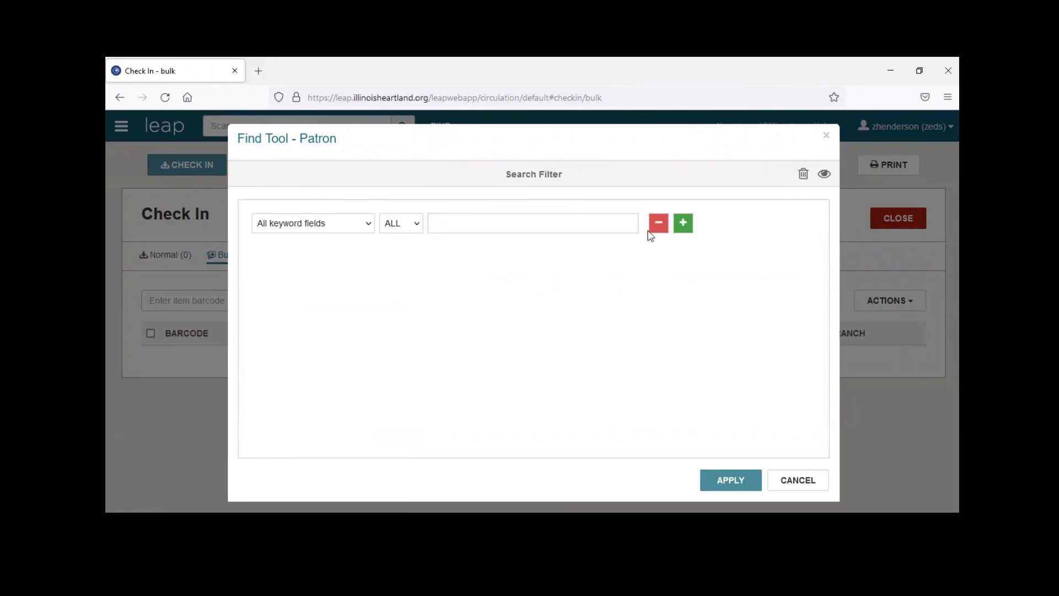
click(785, 486)
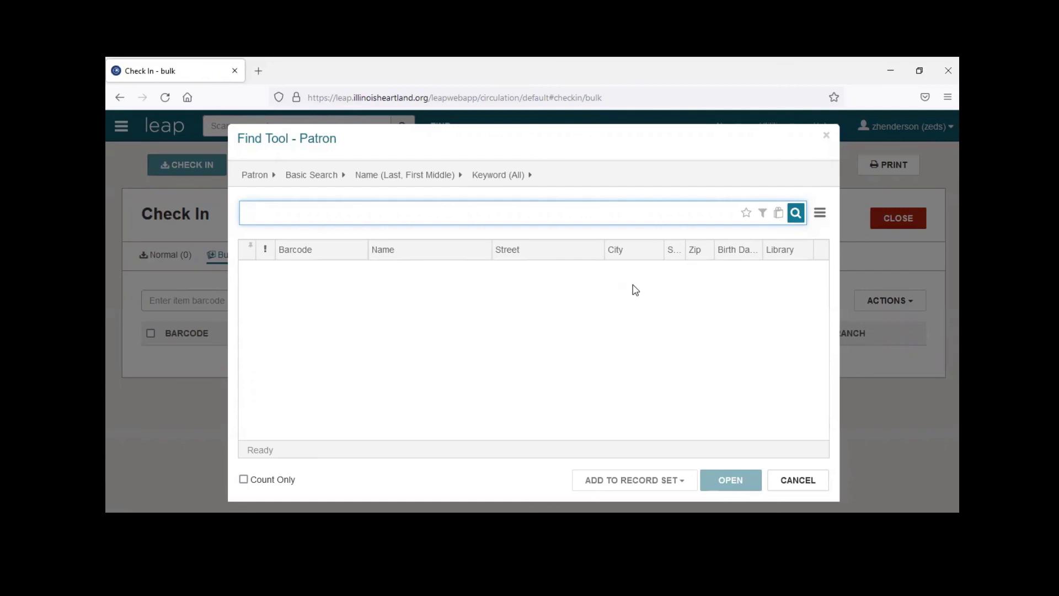
click(798, 480)
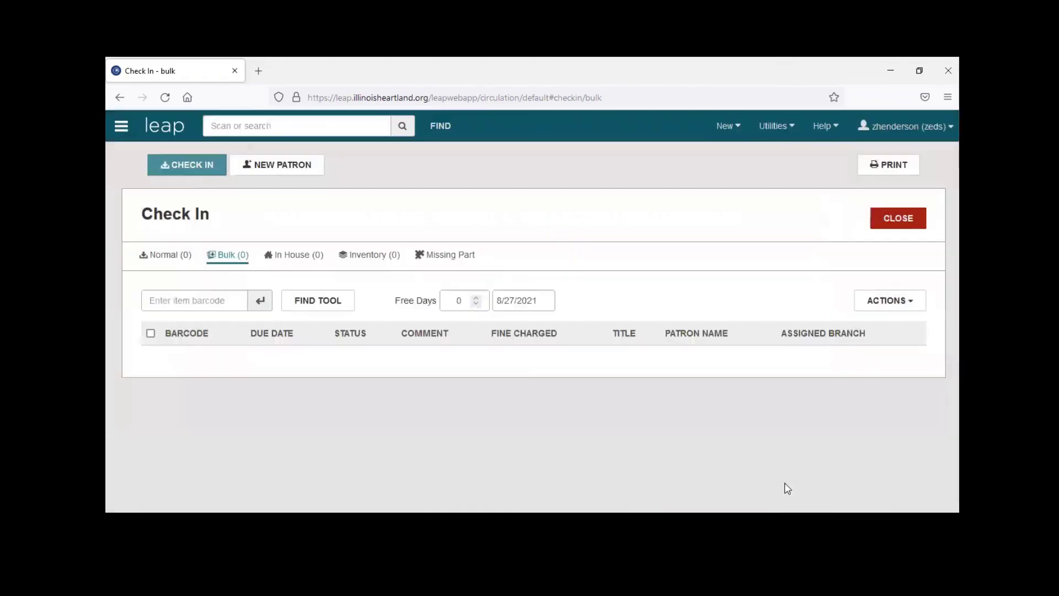
click(440, 128)
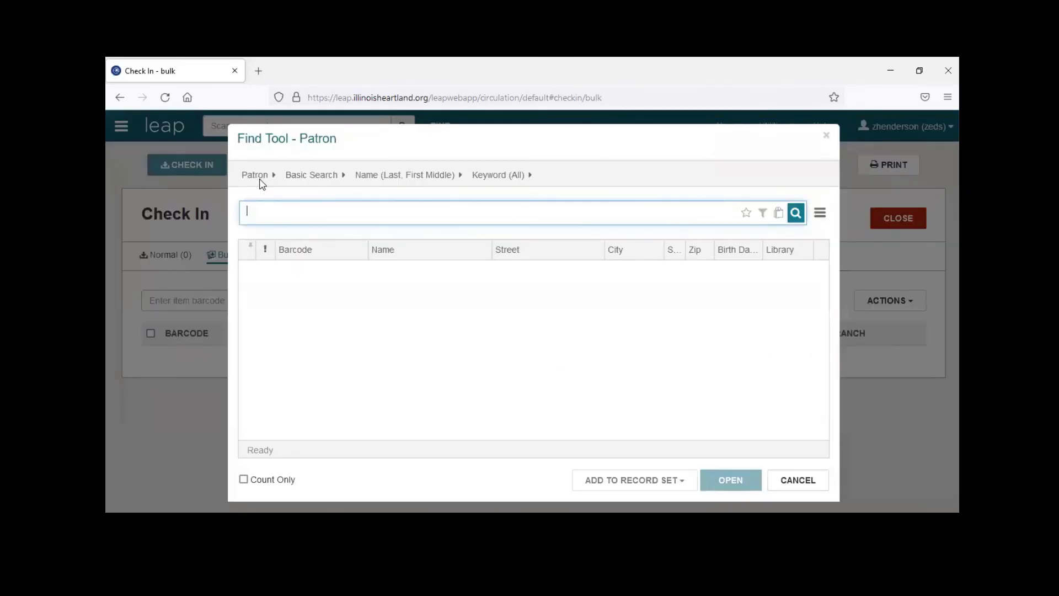
click(397, 176)
scroll(399, 224, up, 3)
scroll(399, 224, up, 3)
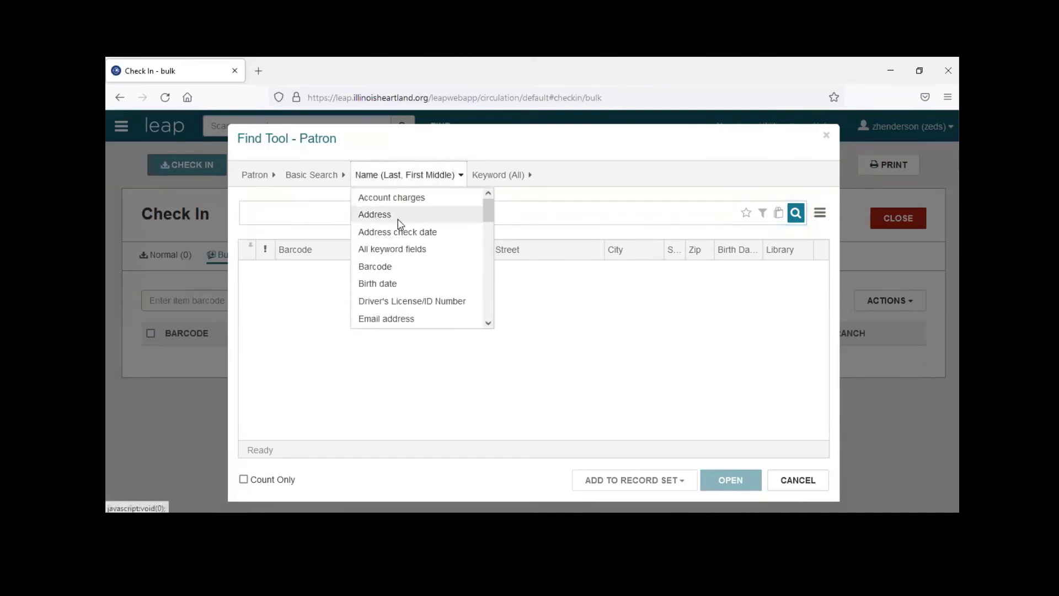
scroll(434, 267, down, 1)
scroll(433, 268, down, 1)
scroll(433, 267, up, 3)
scroll(435, 268, down, 4)
scroll(437, 269, down, 5)
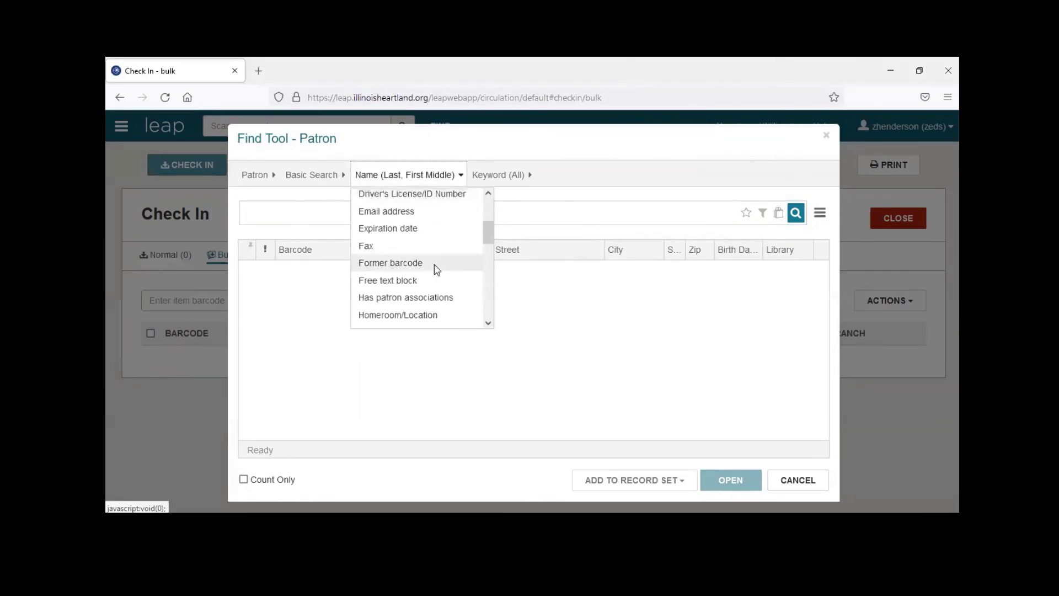
scroll(436, 269, down, 1)
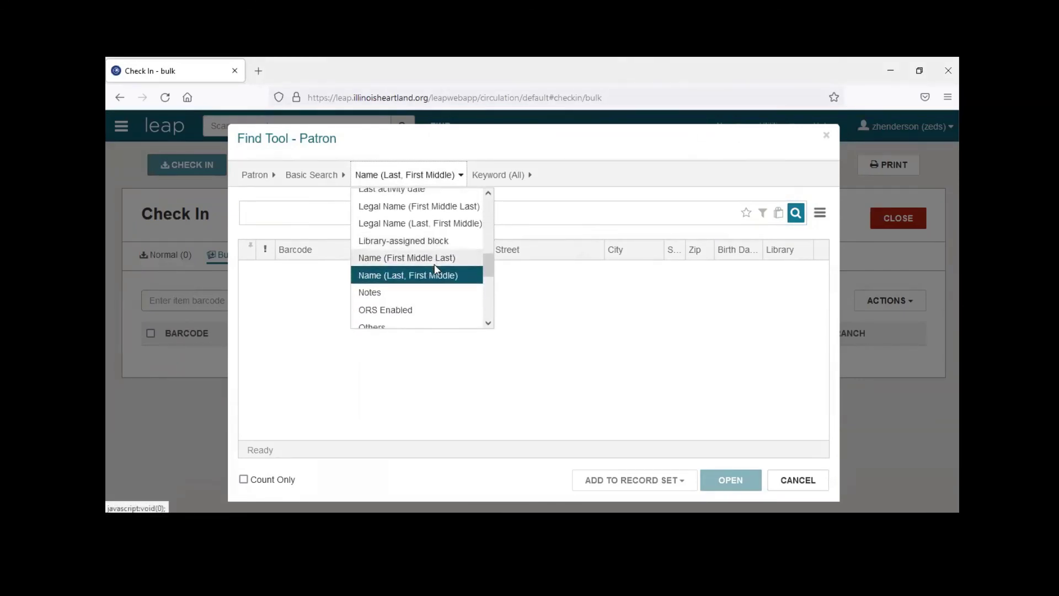
scroll(435, 264, down, 3)
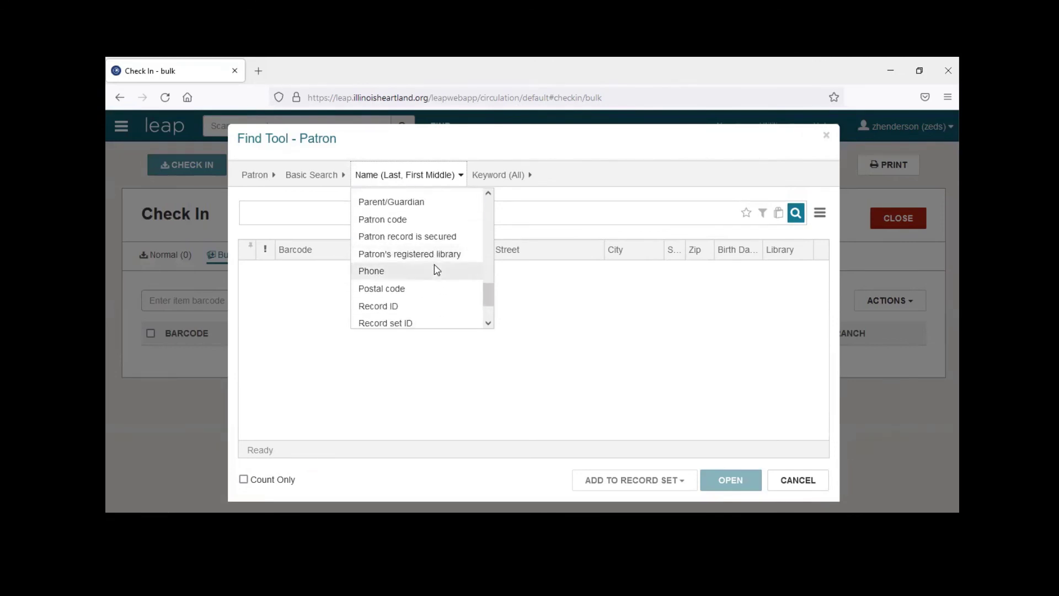
click(423, 258)
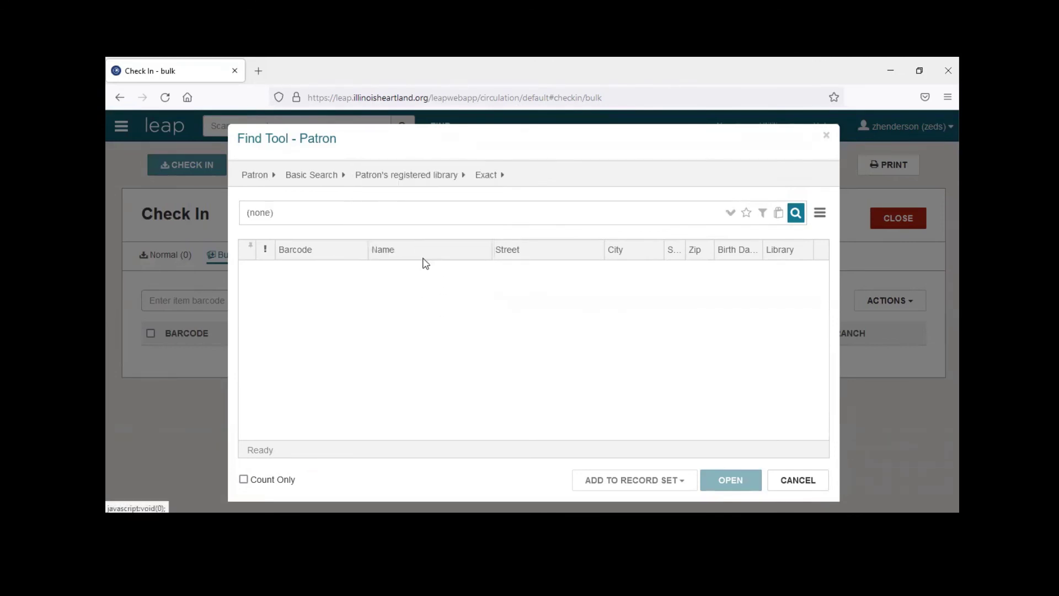
click(519, 212)
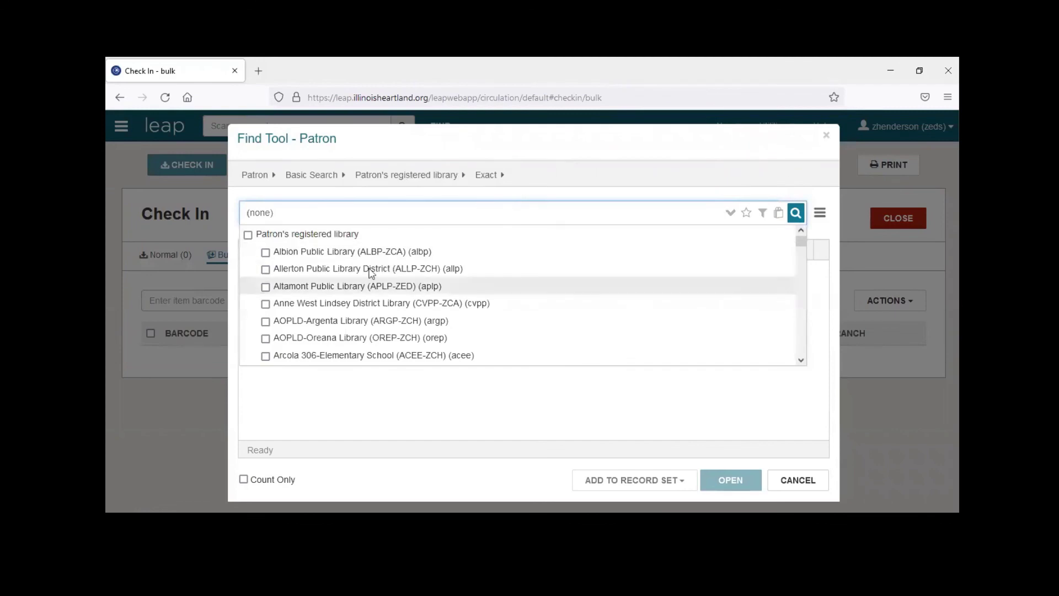
click(569, 223)
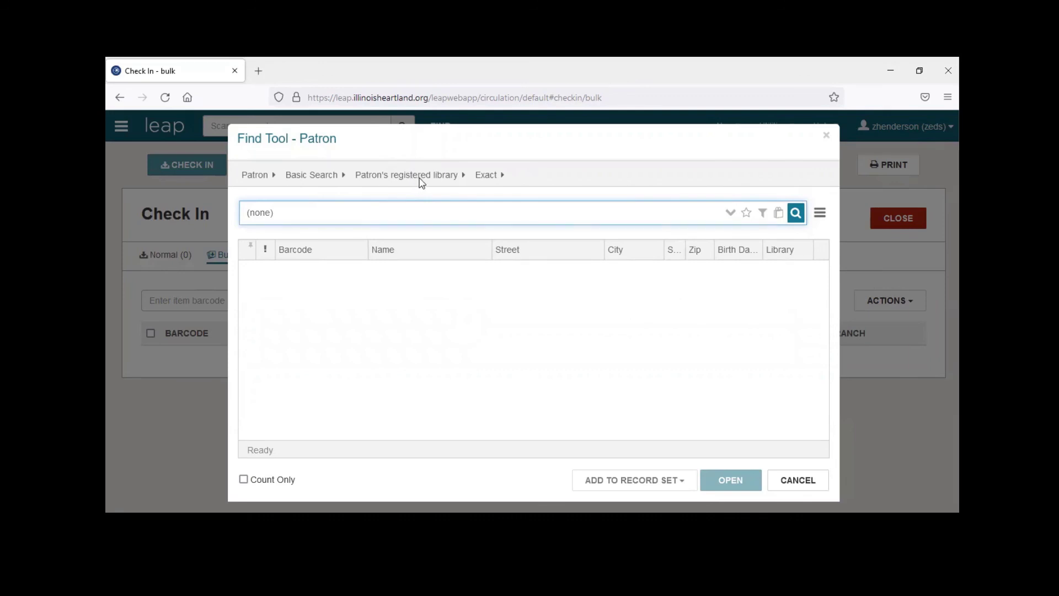
click(440, 219)
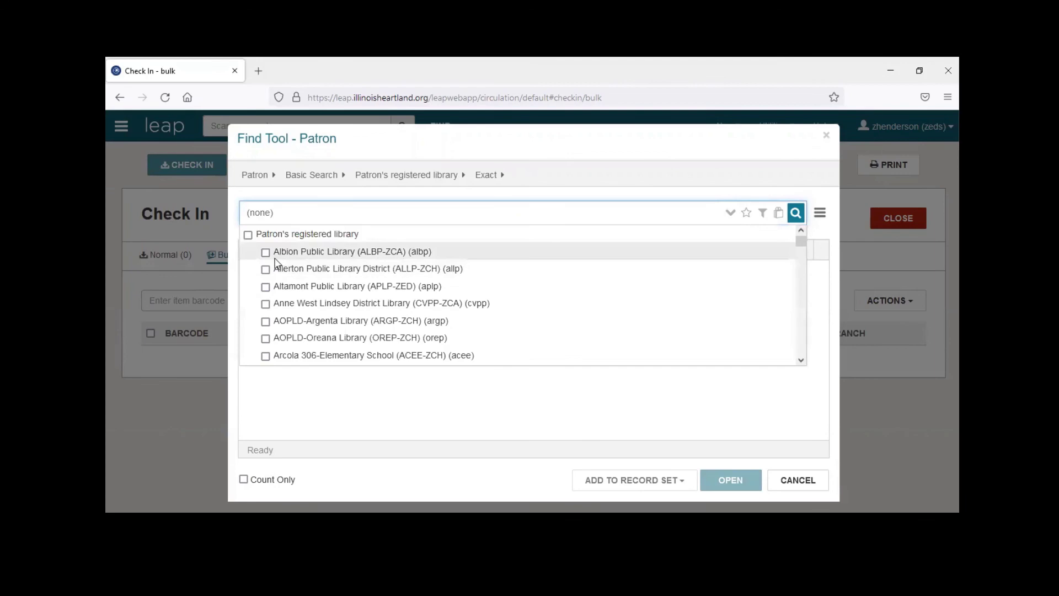
click(437, 216)
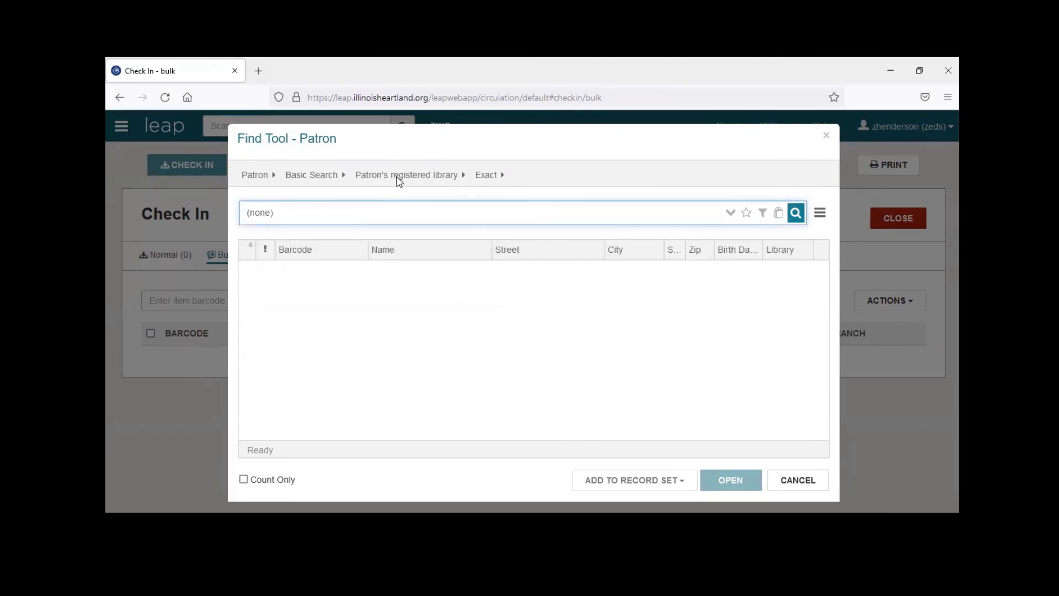
click(520, 215)
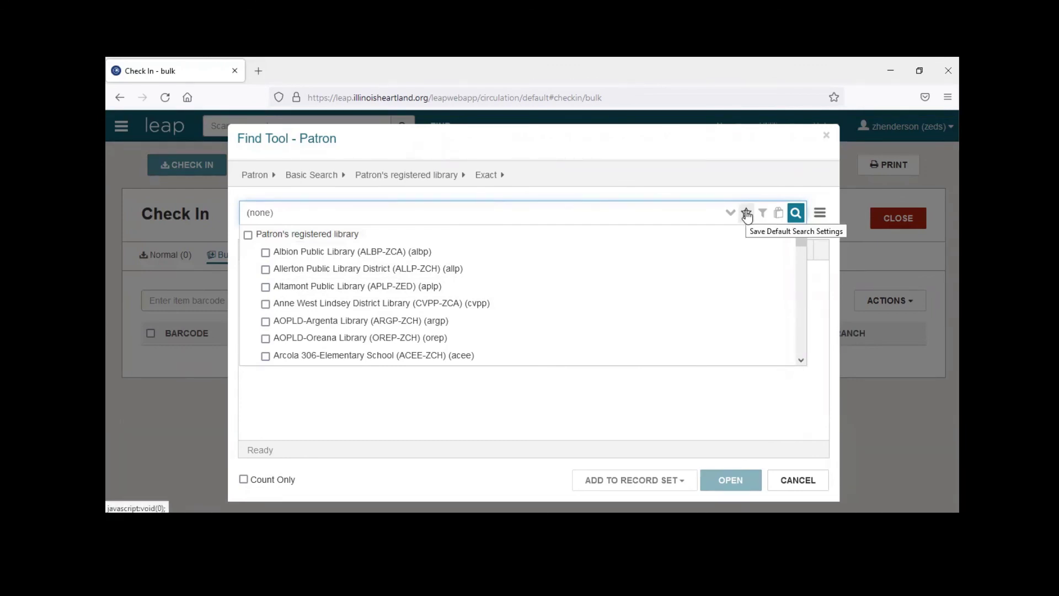
click(666, 216)
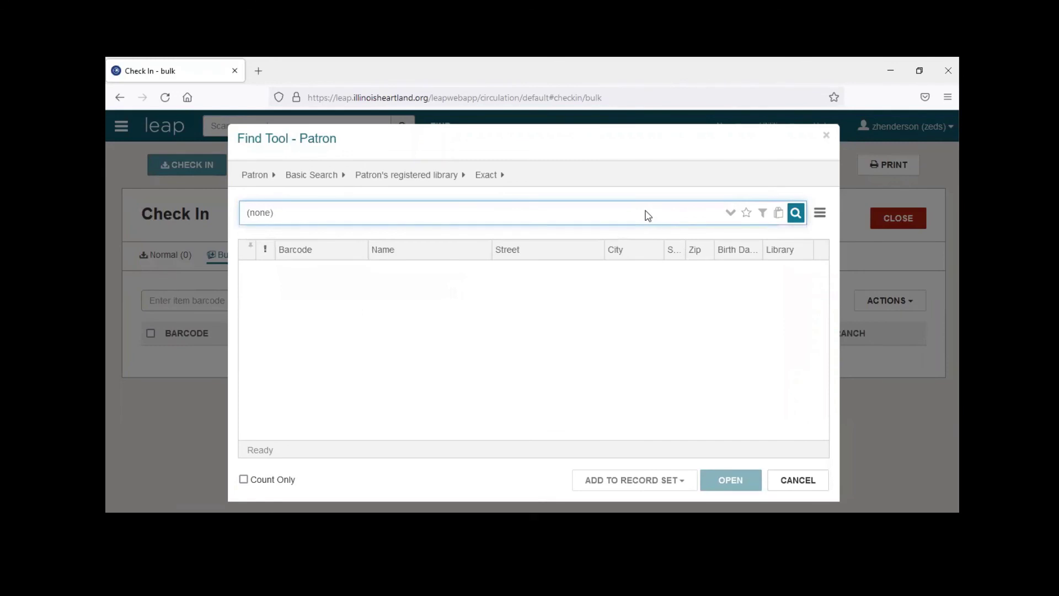
In the patron search filter, add a condition plus a second AND condition row without choosing fields.
click(764, 215)
click(290, 222)
click(319, 226)
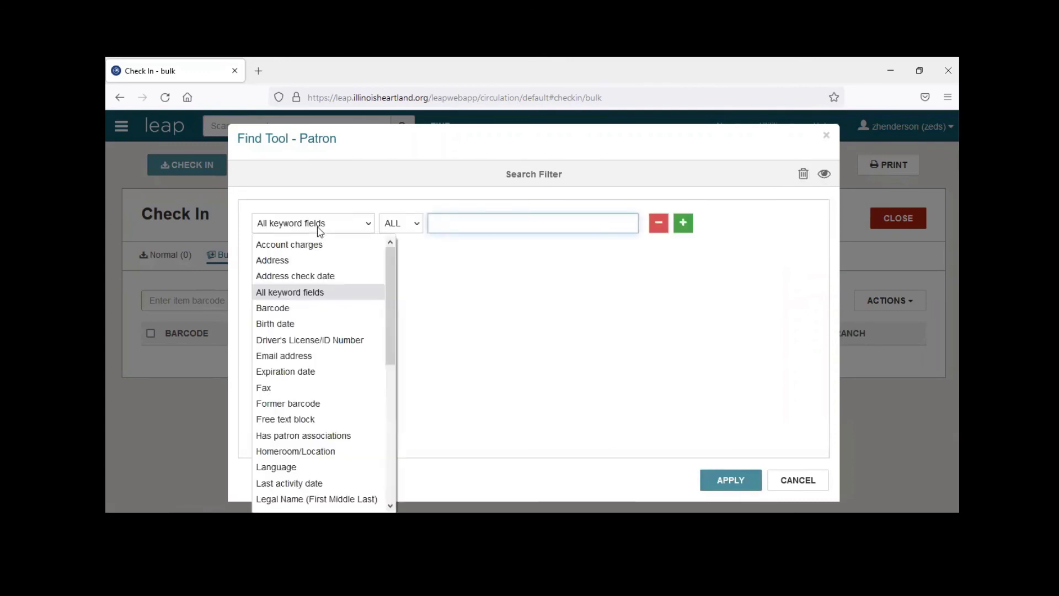
scroll(331, 374, down, 3)
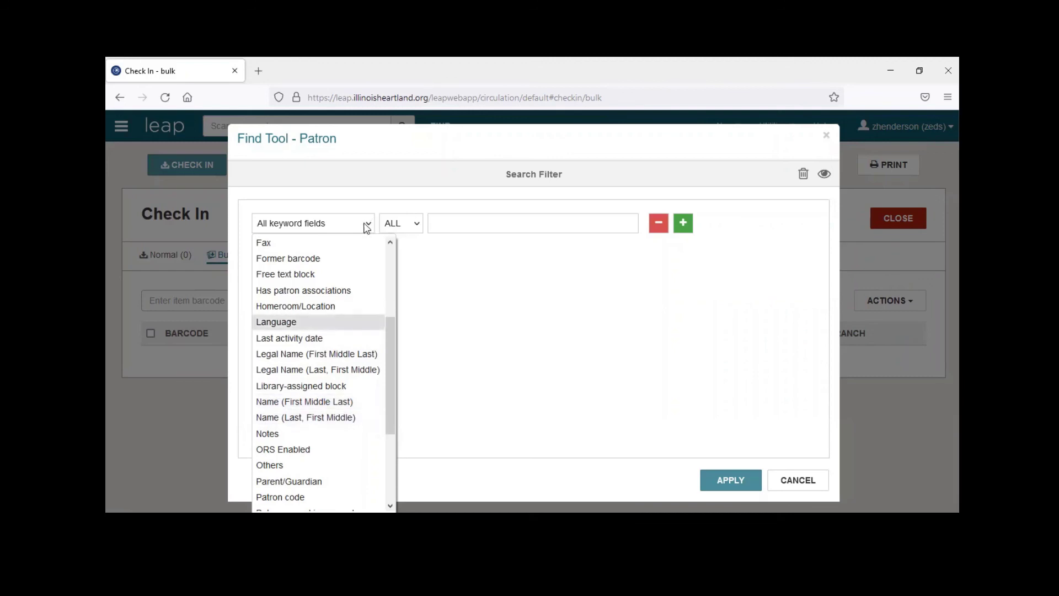
click(364, 226)
click(683, 223)
click(559, 258)
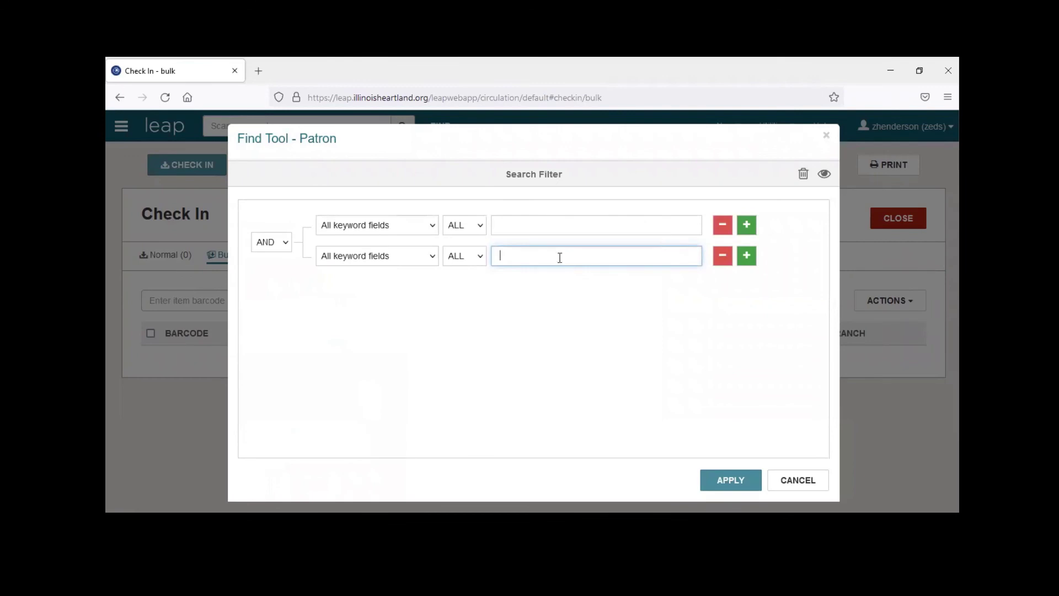
click(364, 257)
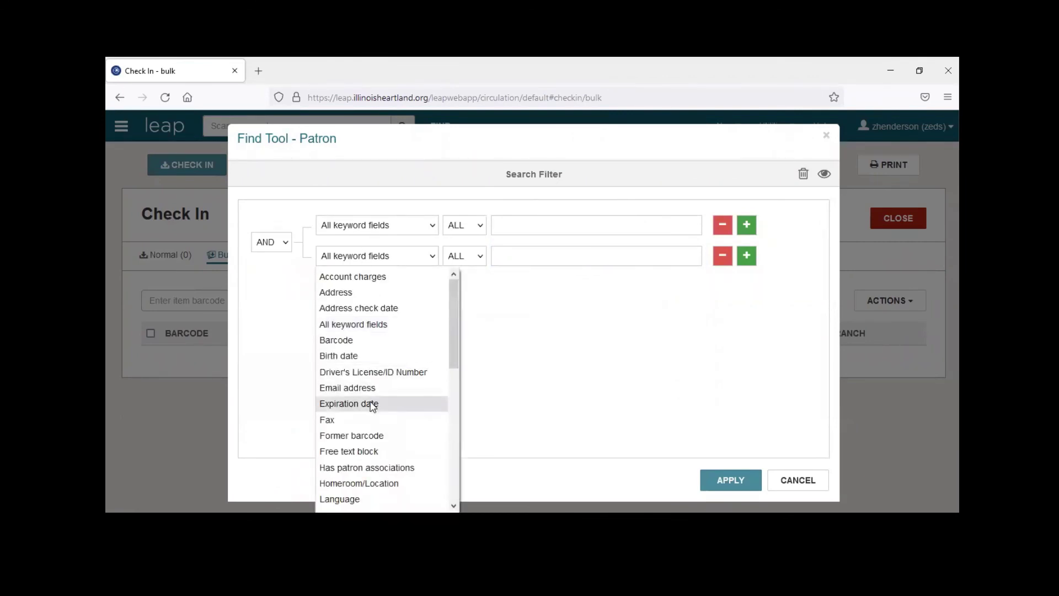
click(625, 374)
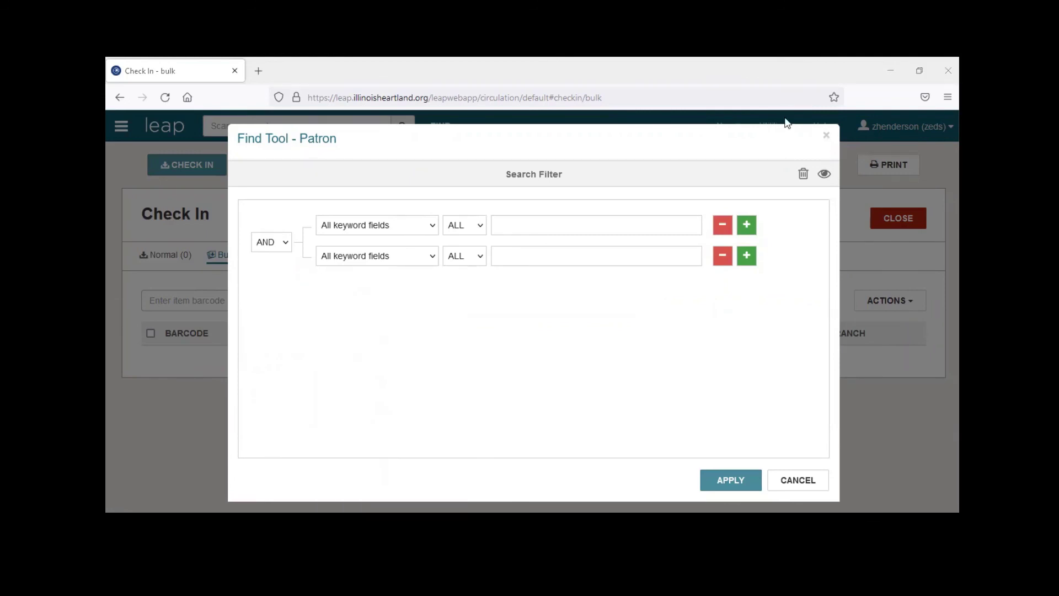
Leave the filter and Find Tool, glance at the New menu, and close the Check In workspace.
click(826, 136)
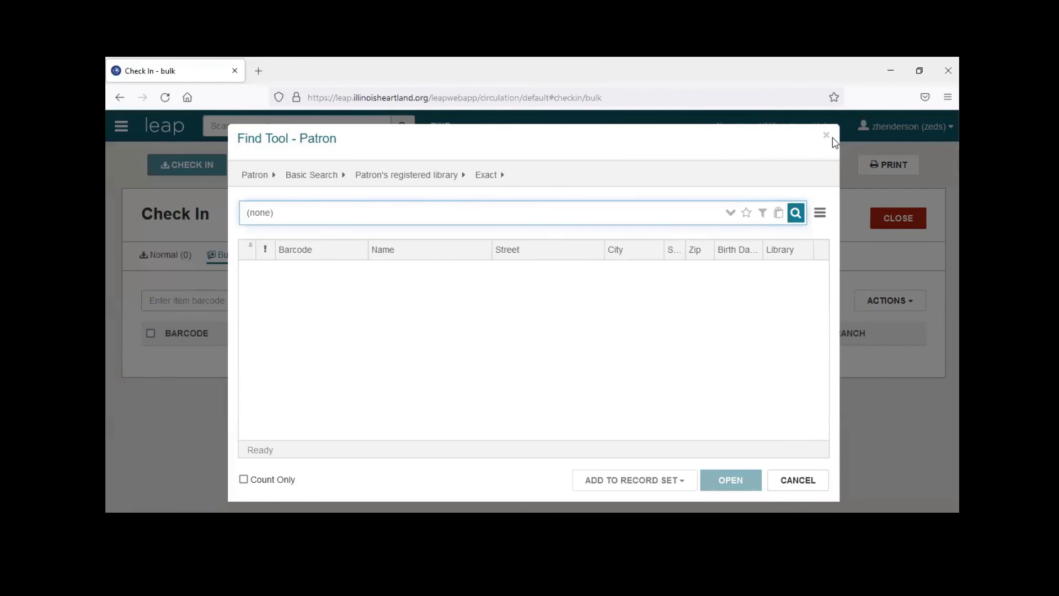
click(826, 136)
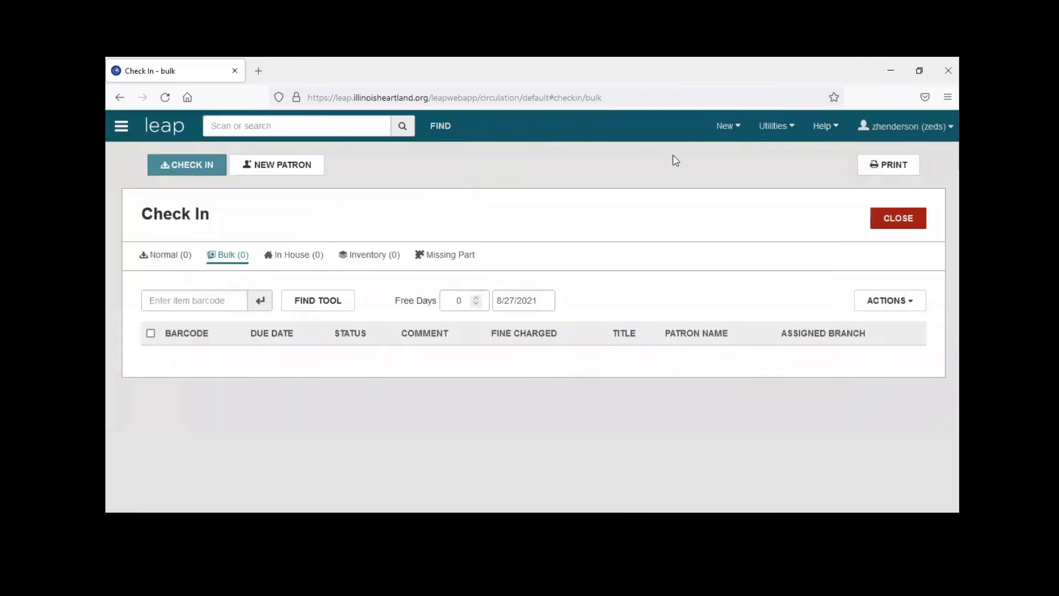
click(736, 128)
click(738, 130)
click(909, 223)
Search for the patron by name, open their record, and check its Actions menu.
click(218, 129)
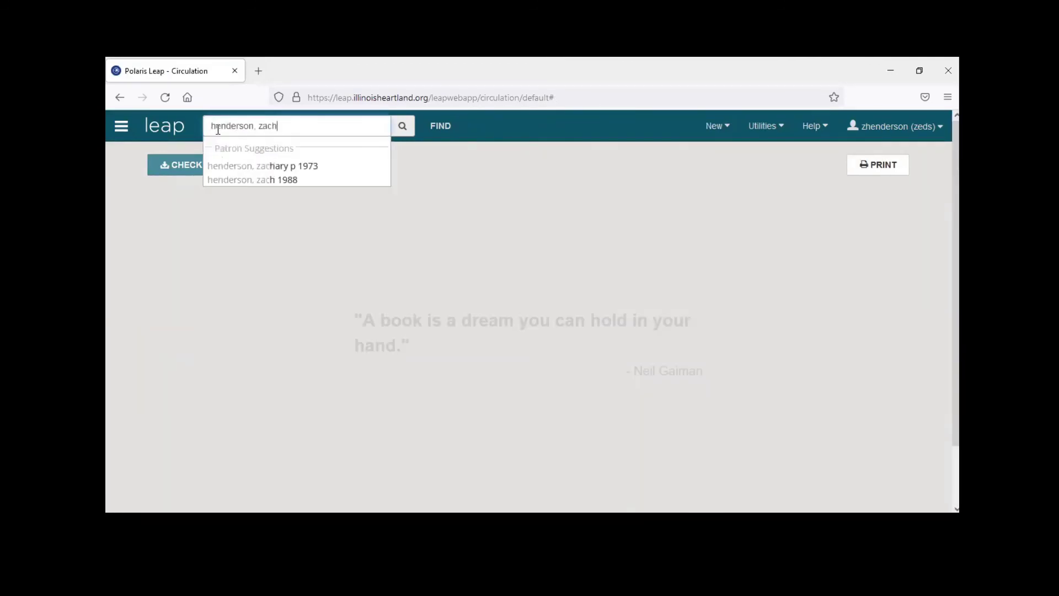
click(247, 183)
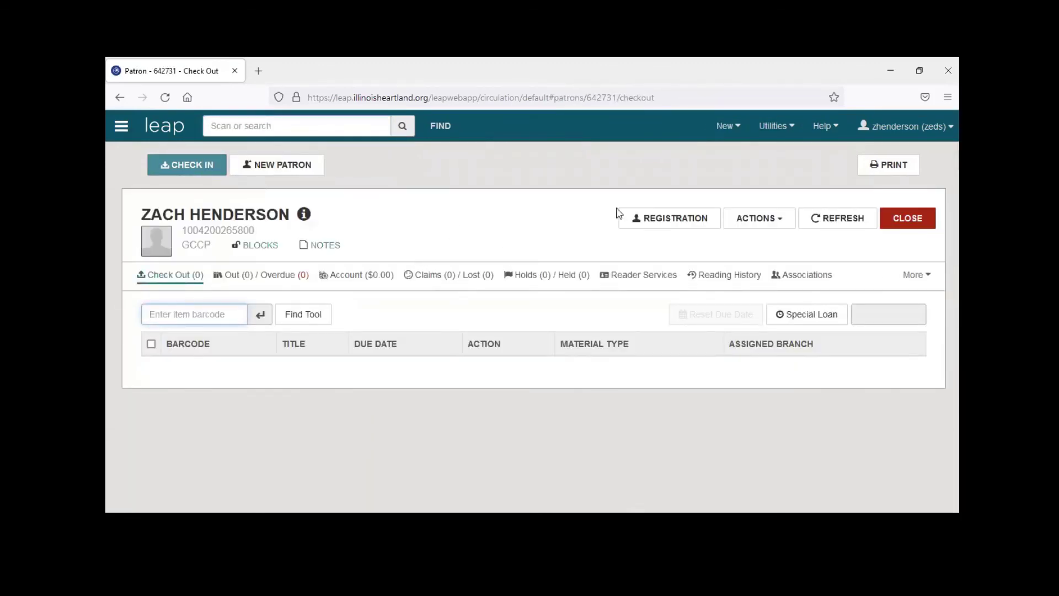
click(756, 220)
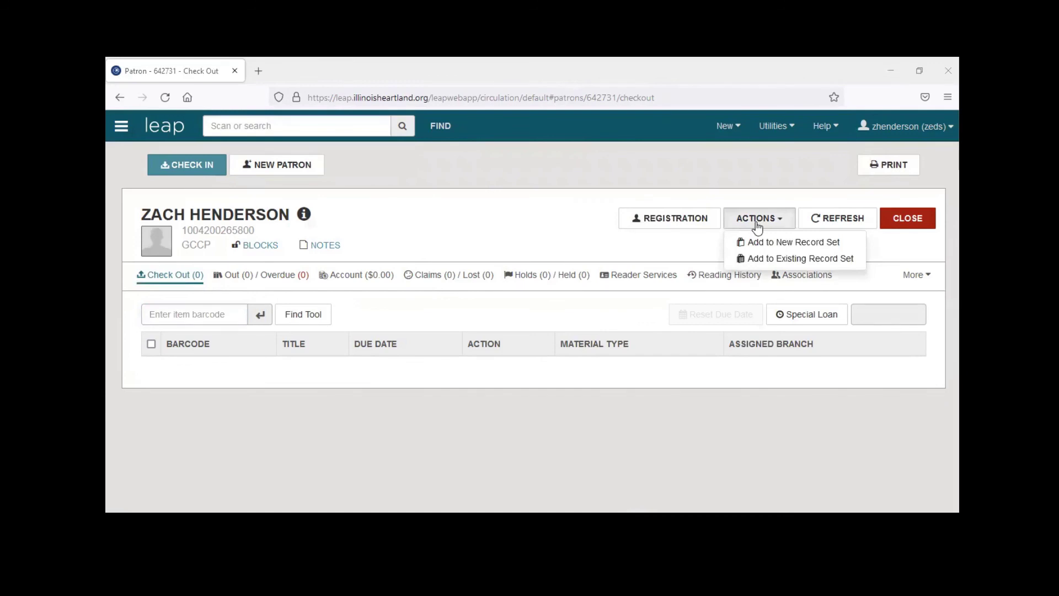
click(758, 225)
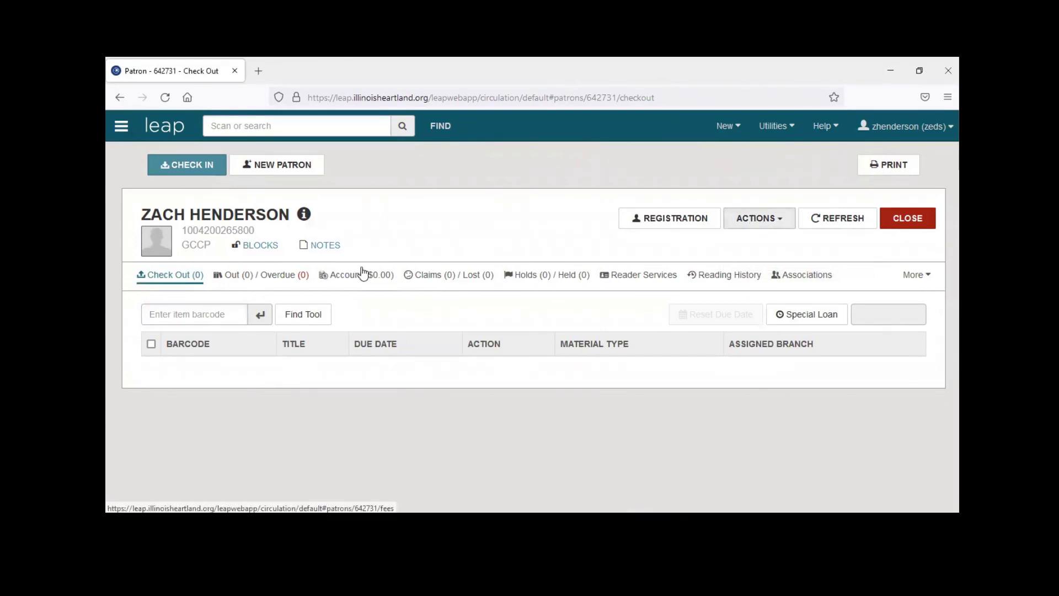
Open the patron's Holds tab and start a Multiple Holds form from the More menu.
click(529, 275)
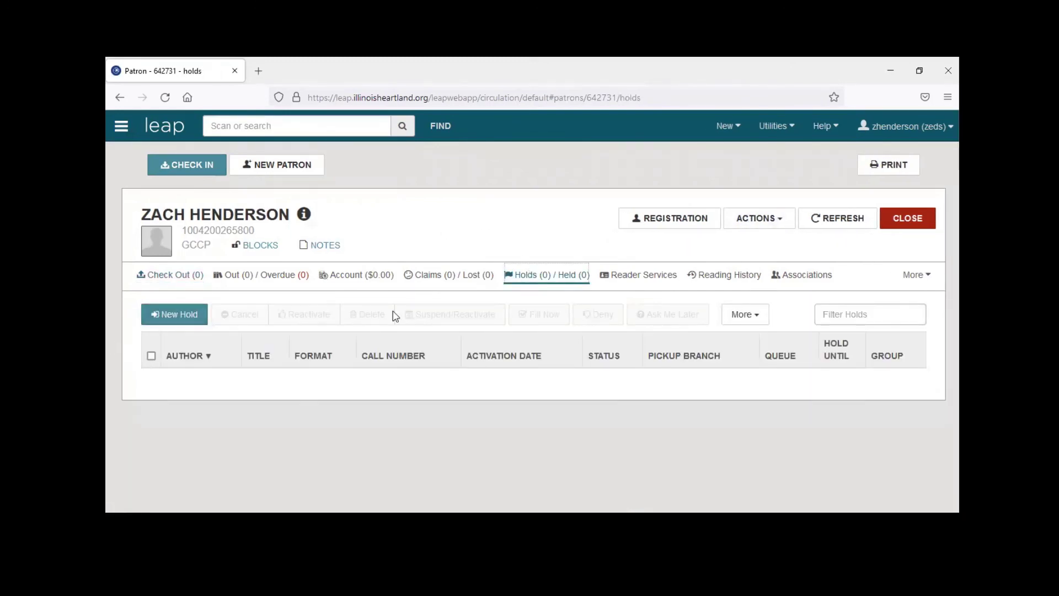
click(748, 317)
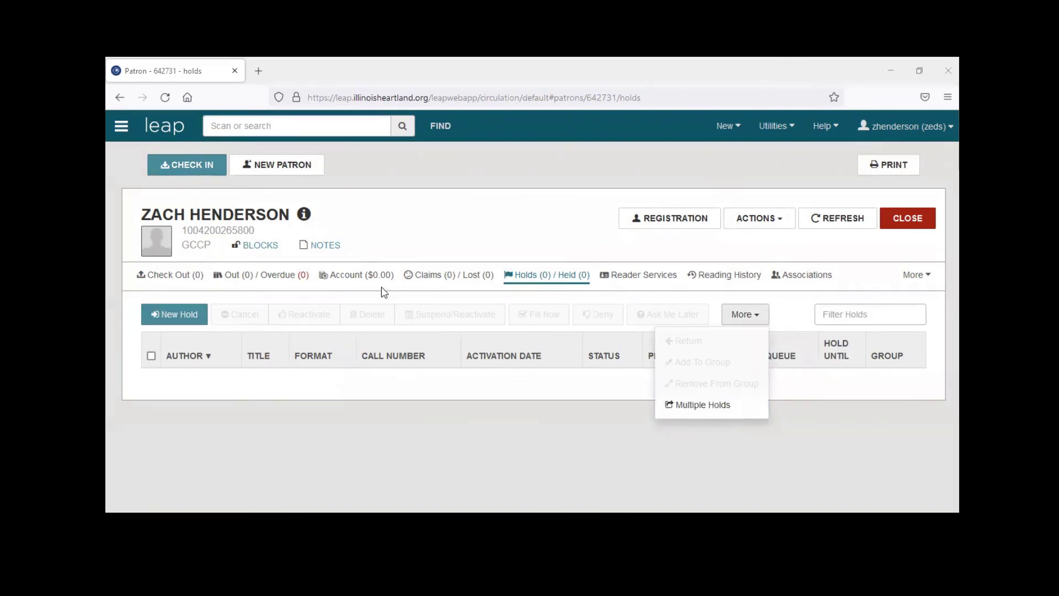
click(725, 406)
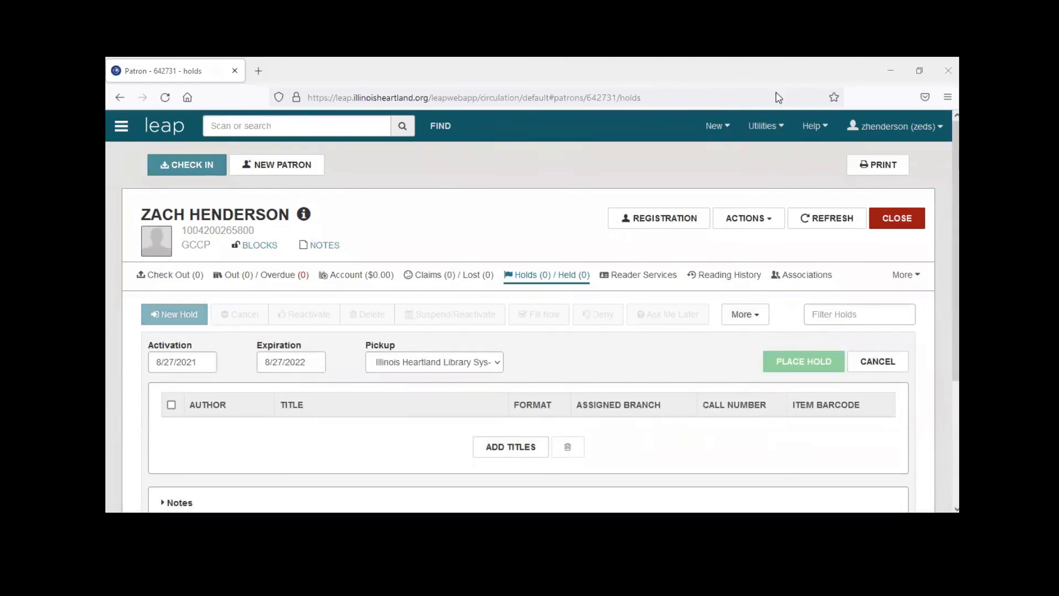
Search 'lord of the rings' and add The Return of the King DVD to the hold list.
scroll(504, 296, down, 2)
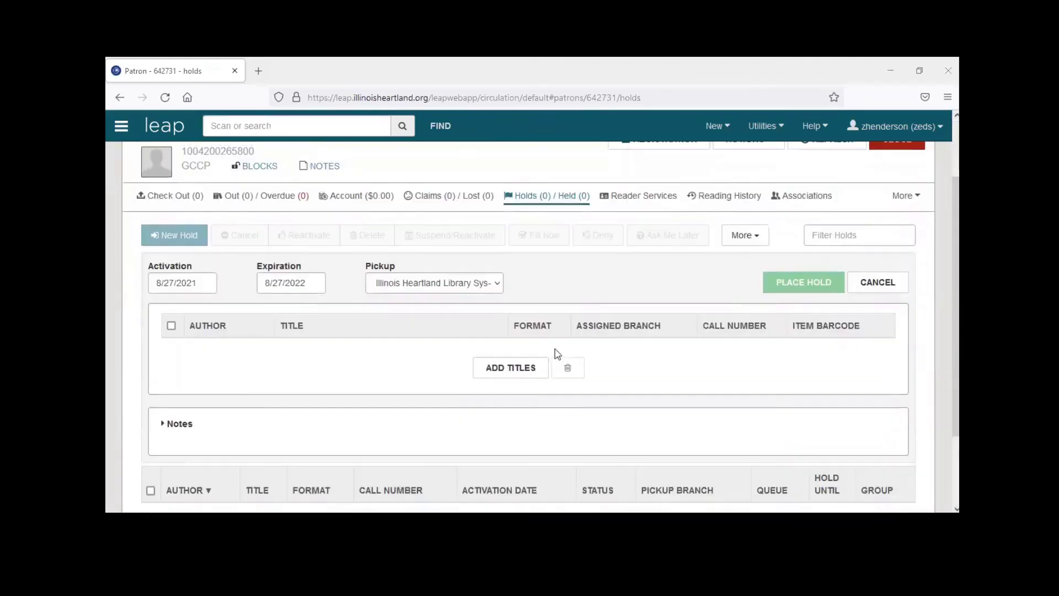
click(507, 365)
text(lord of the rings)
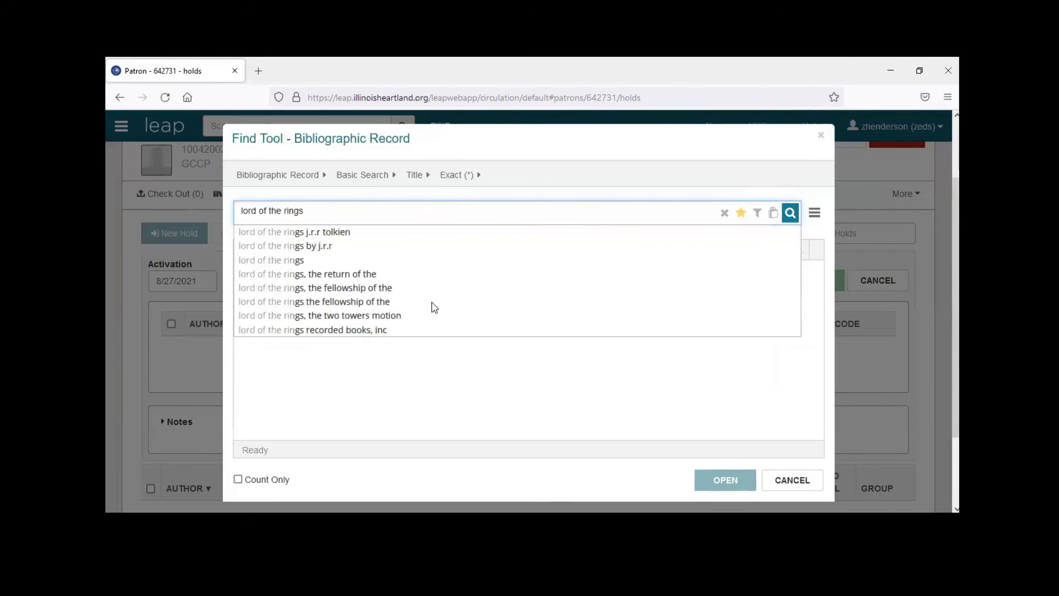
click(417, 275)
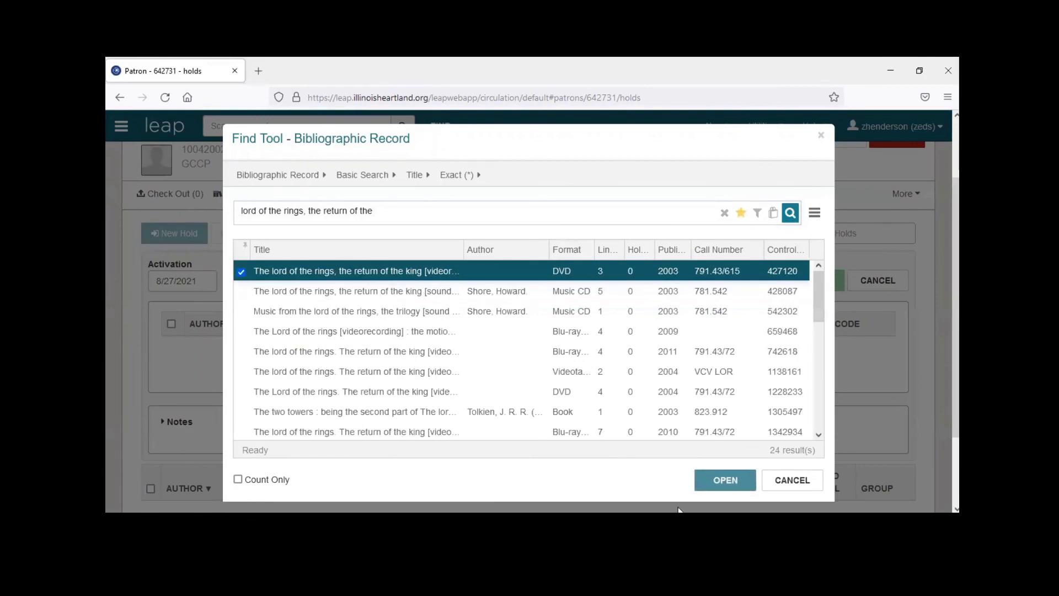
click(724, 487)
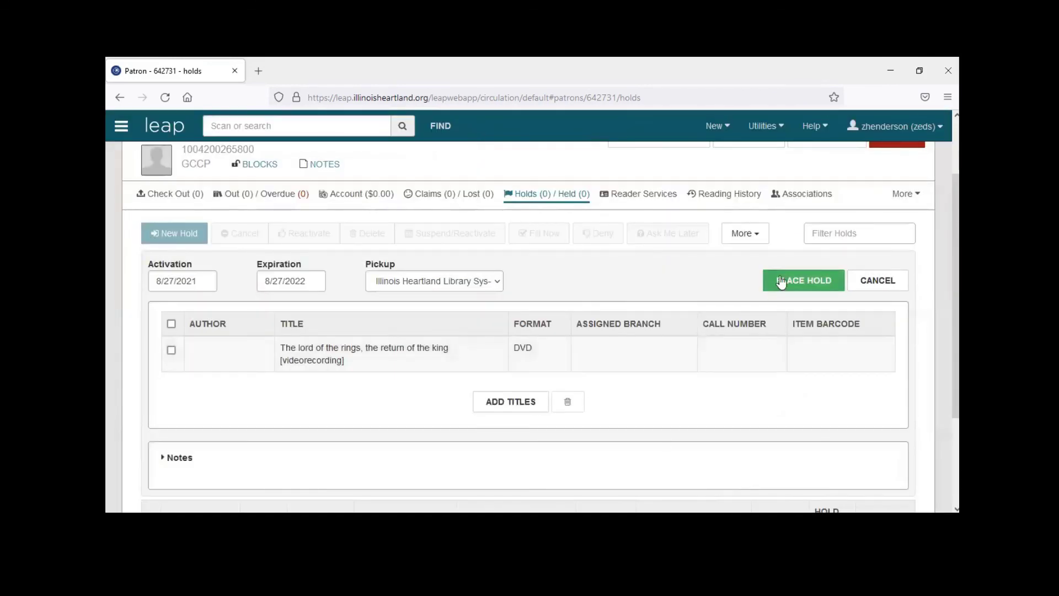
Search 'lord of the rings' again, add The two towers book, then switch to Polaris ILS.
click(522, 408)
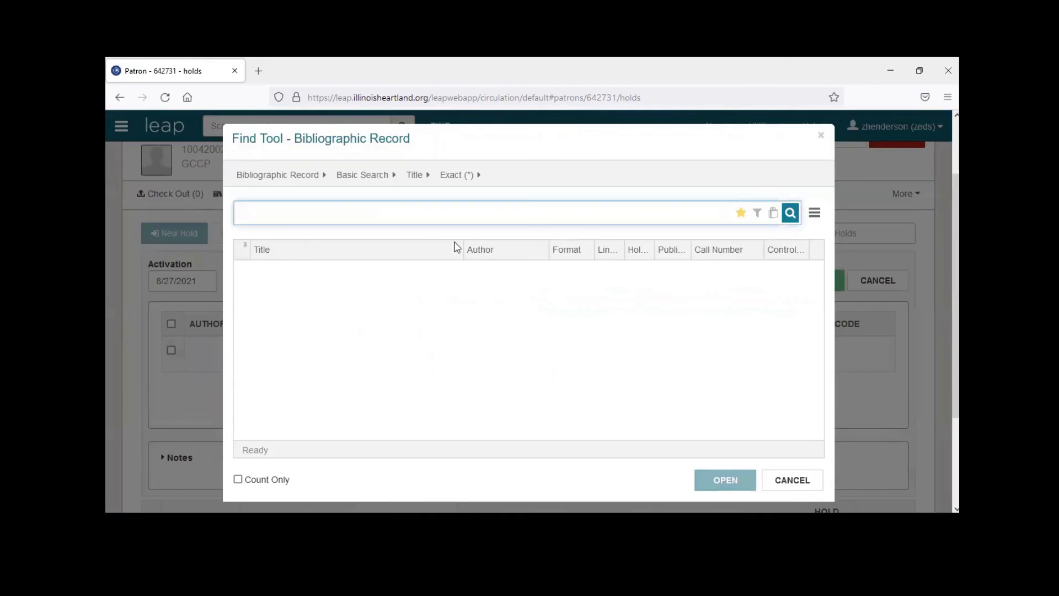
text(lord of the rings)
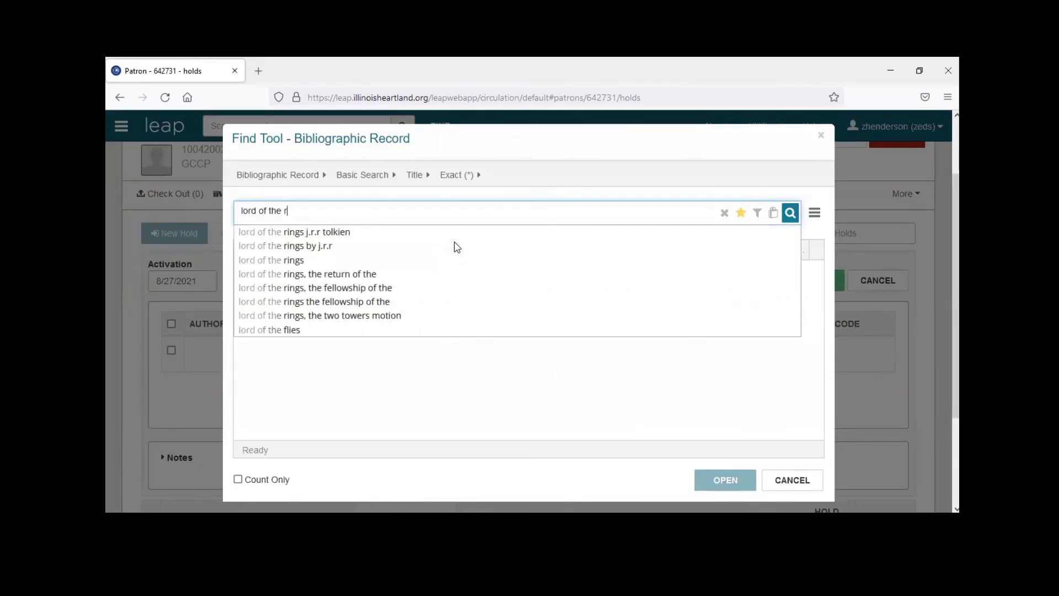
key(Return)
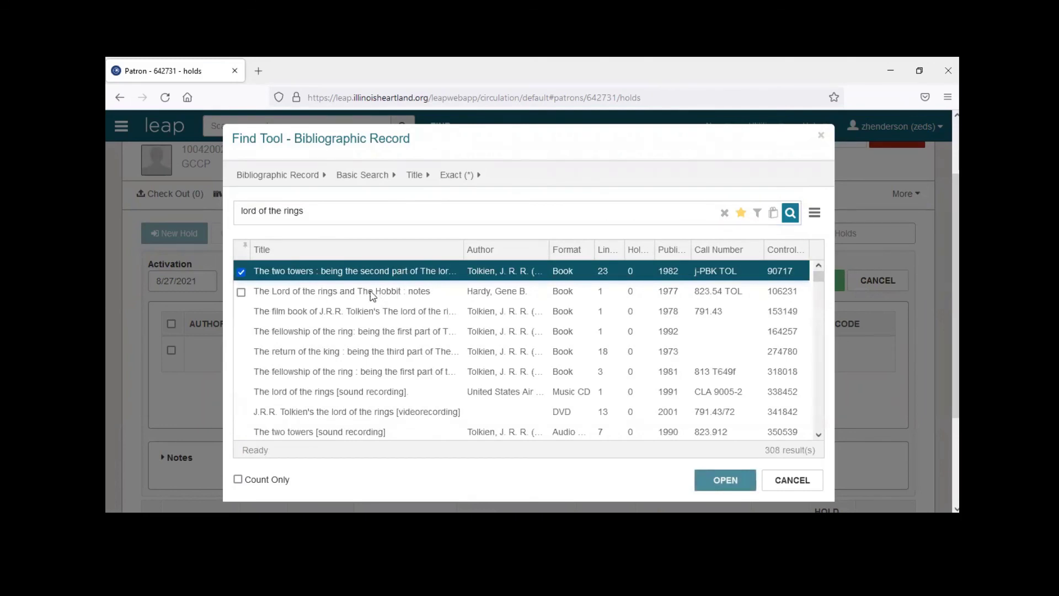
click(724, 480)
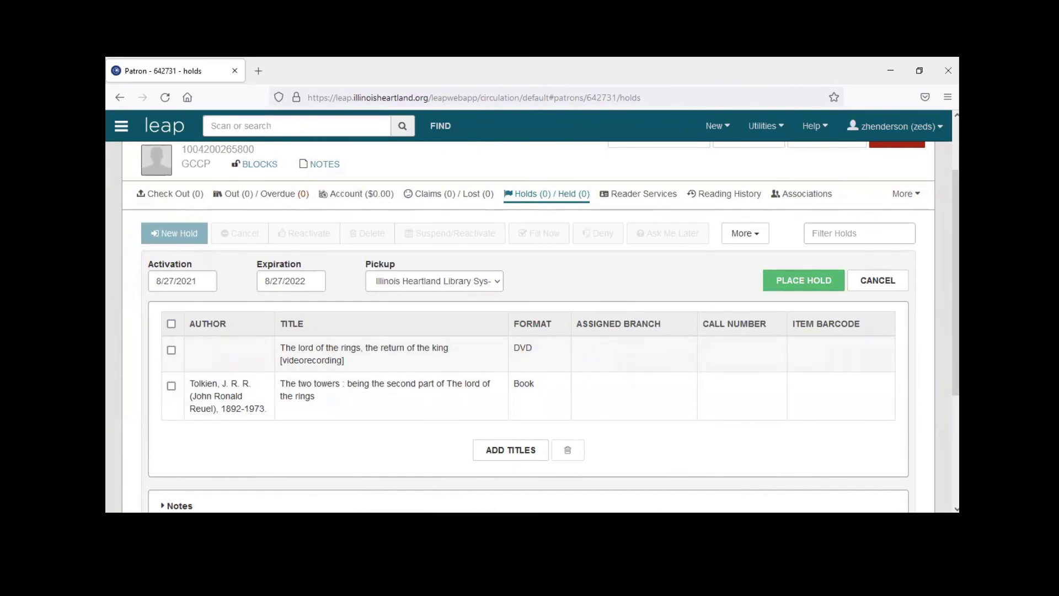
key(alt+Tab)
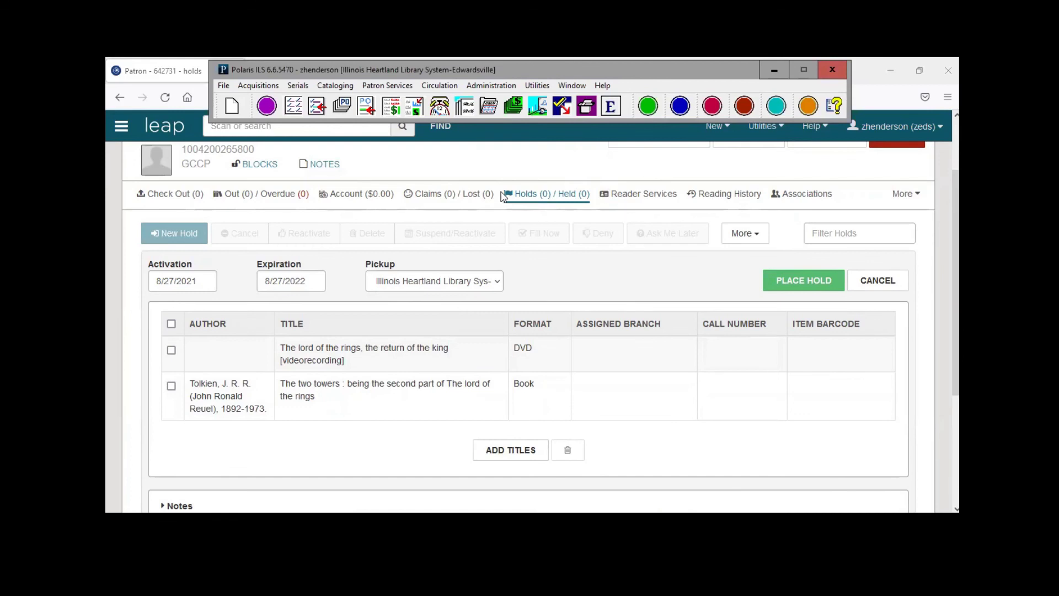
key(F3)
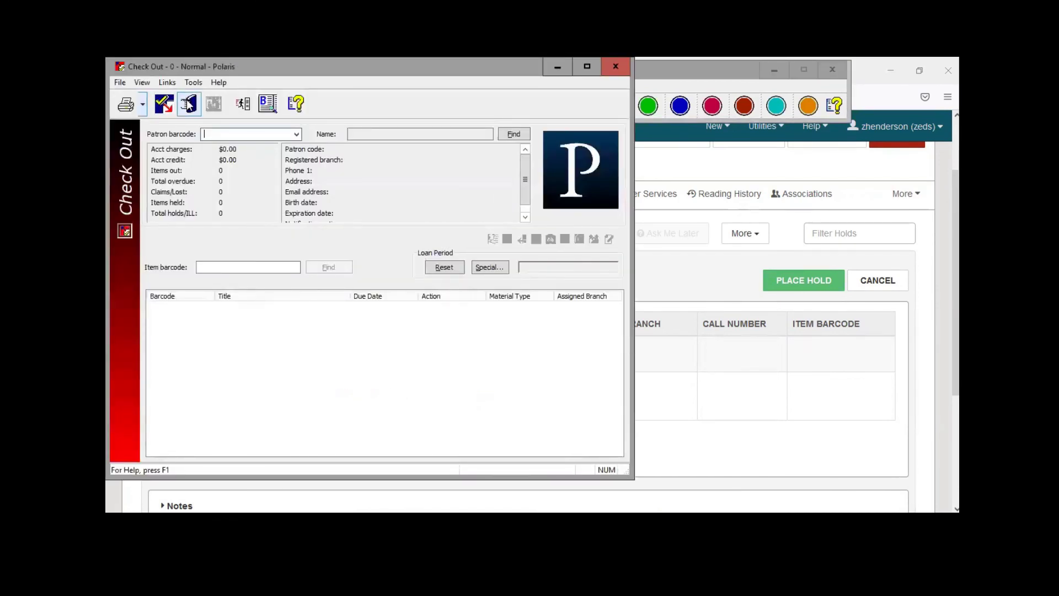
key(ctrl+shift+h)
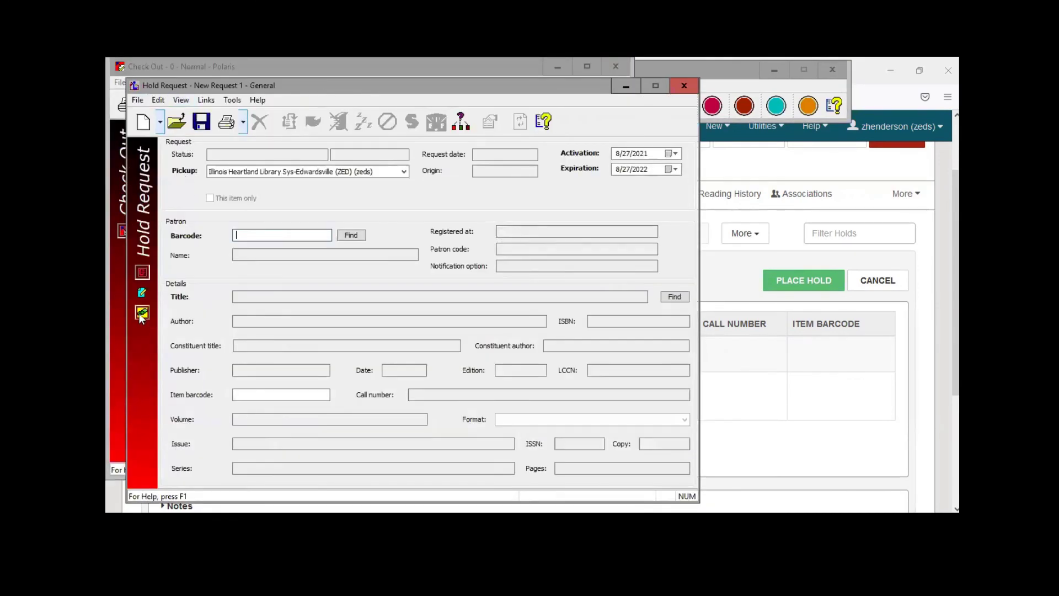
click(142, 314)
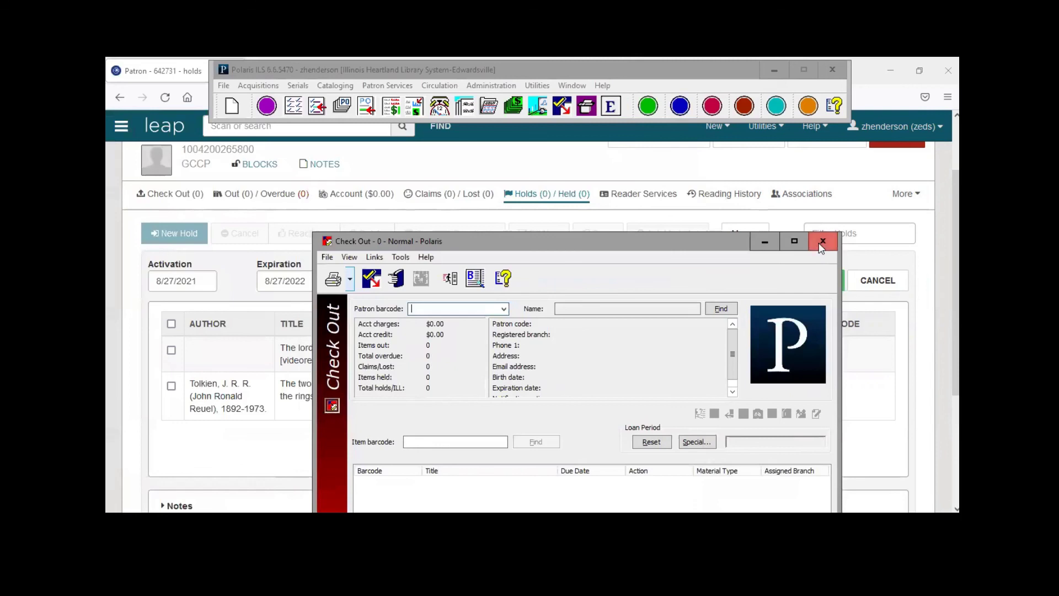
click(825, 239)
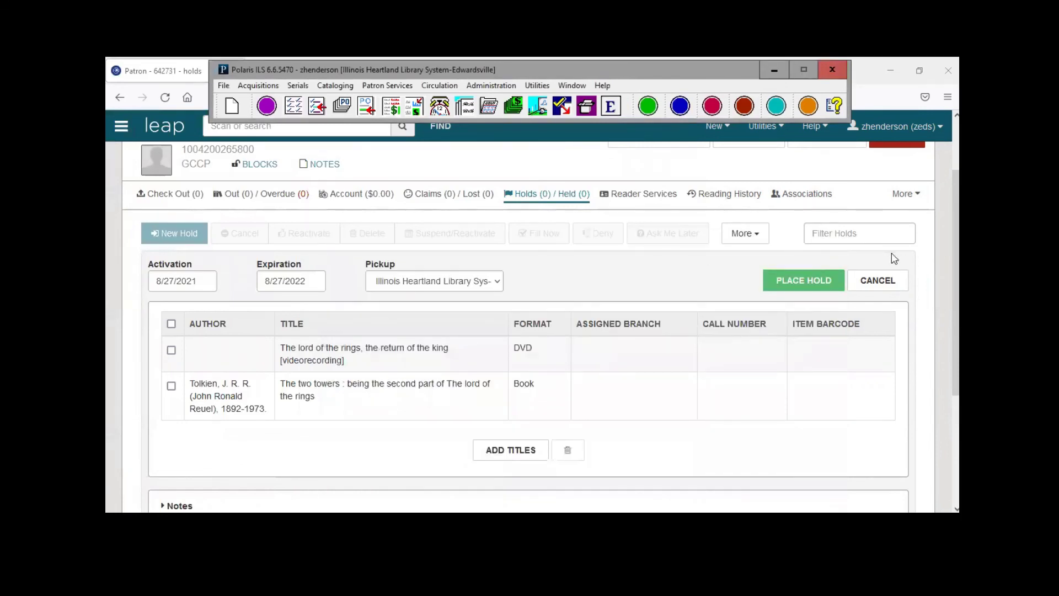
click(818, 239)
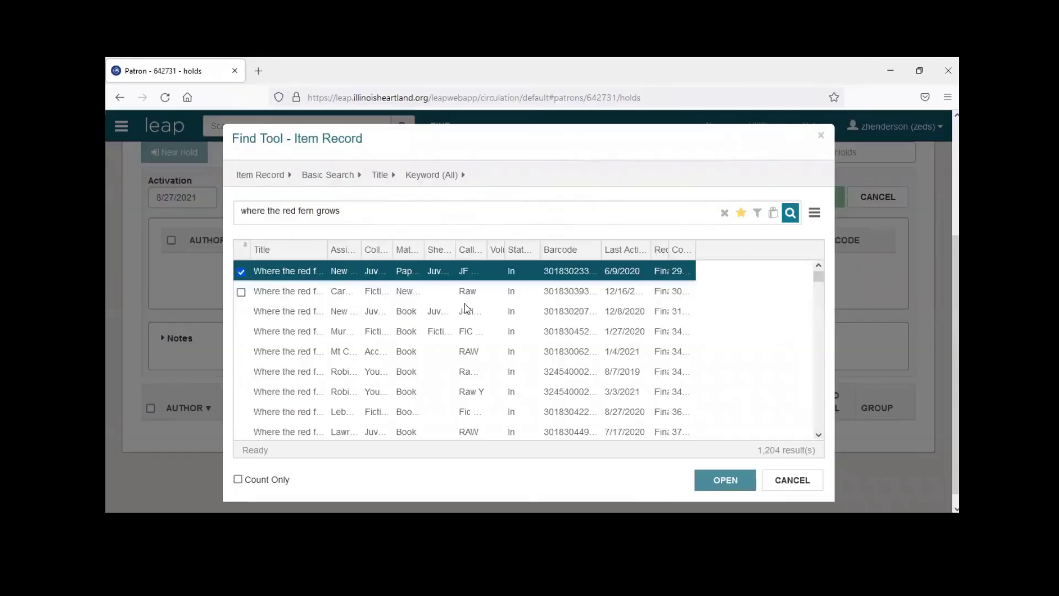
Tick copies 2 through 10 of Where the red fern grows, leaving the Lost copy unticked.
click(241, 293)
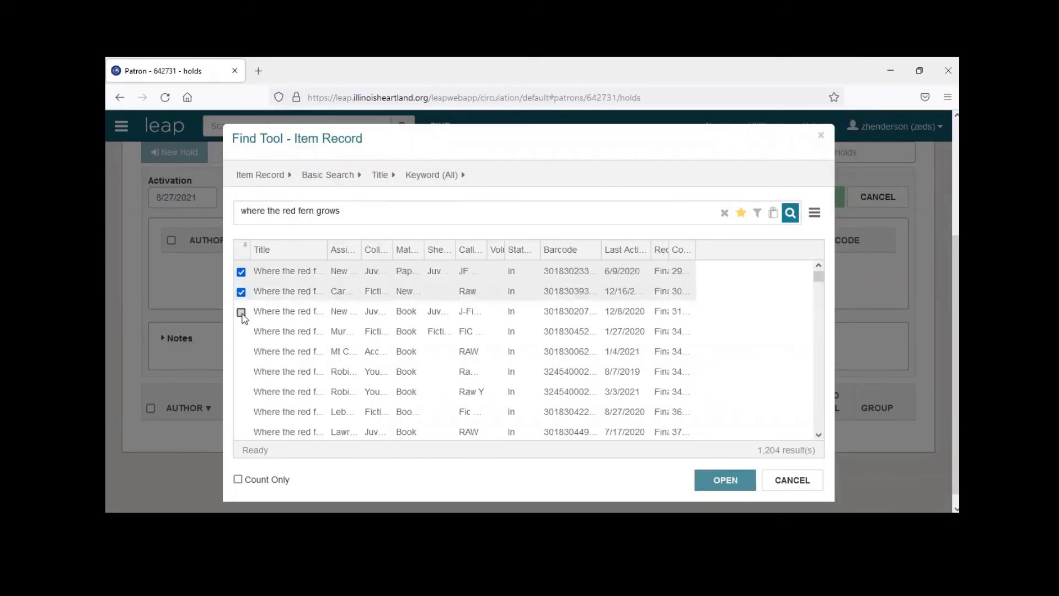
click(241, 312)
click(241, 332)
click(243, 352)
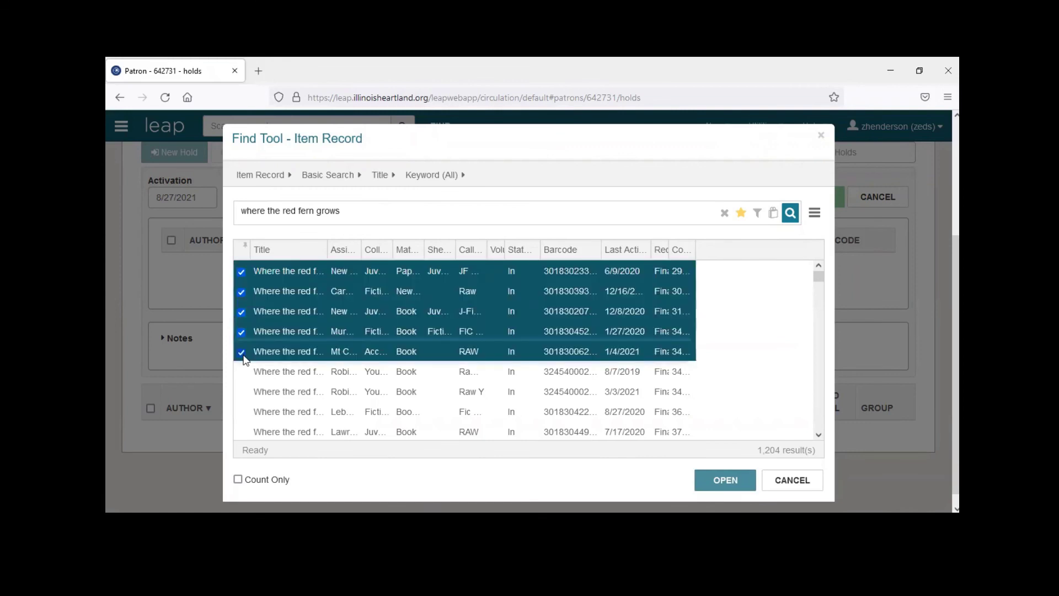
click(242, 372)
click(242, 392)
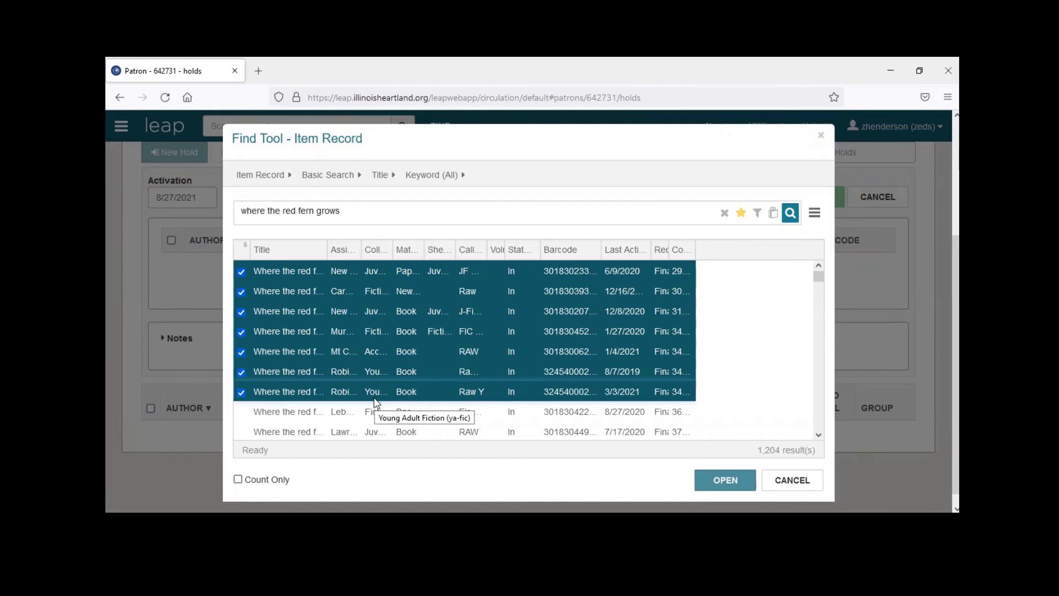
click(241, 411)
click(241, 433)
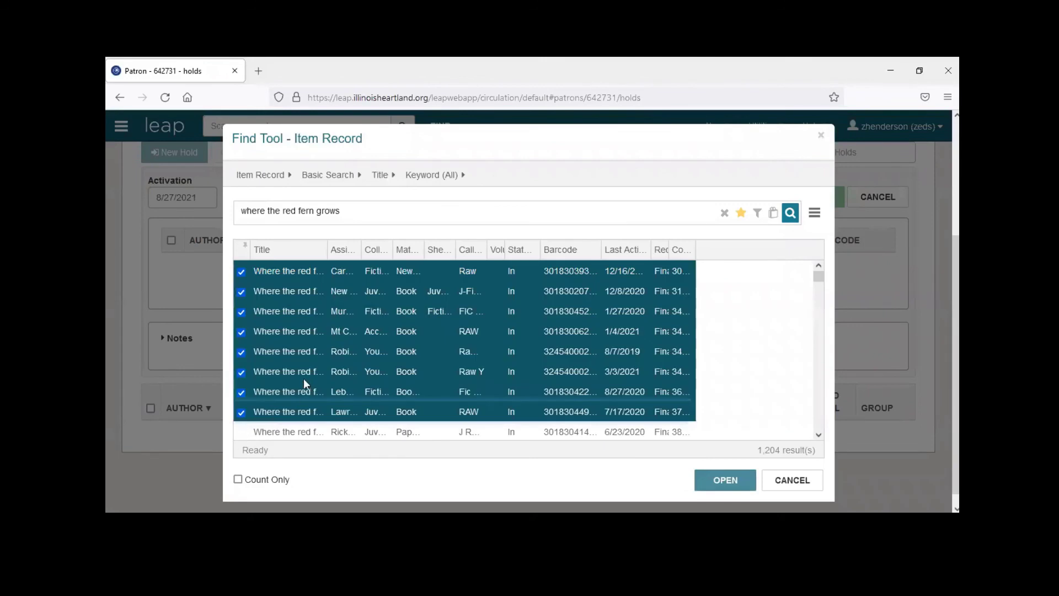
click(241, 433)
click(241, 432)
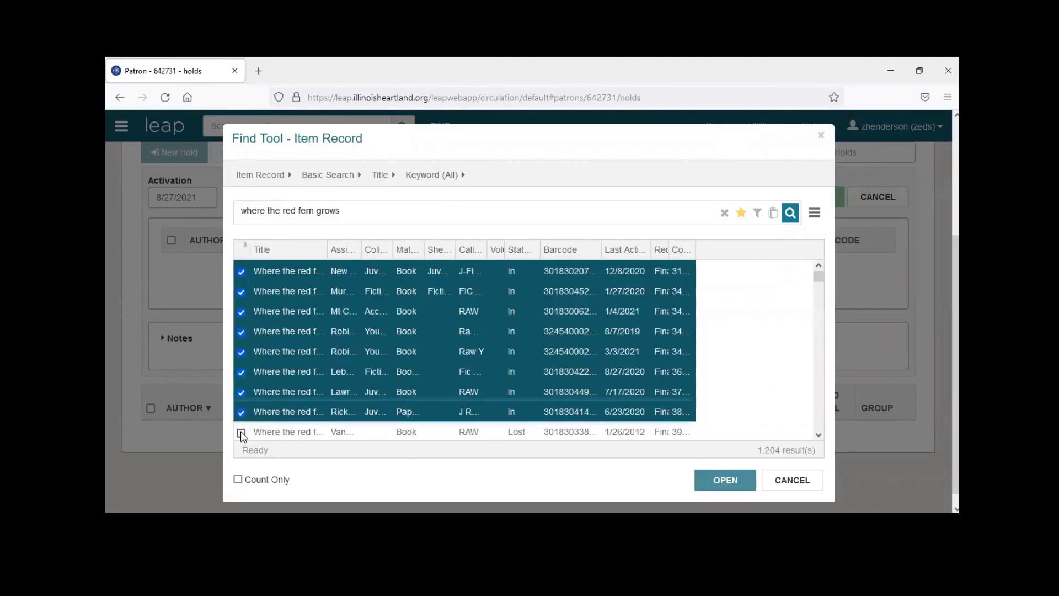
click(241, 413)
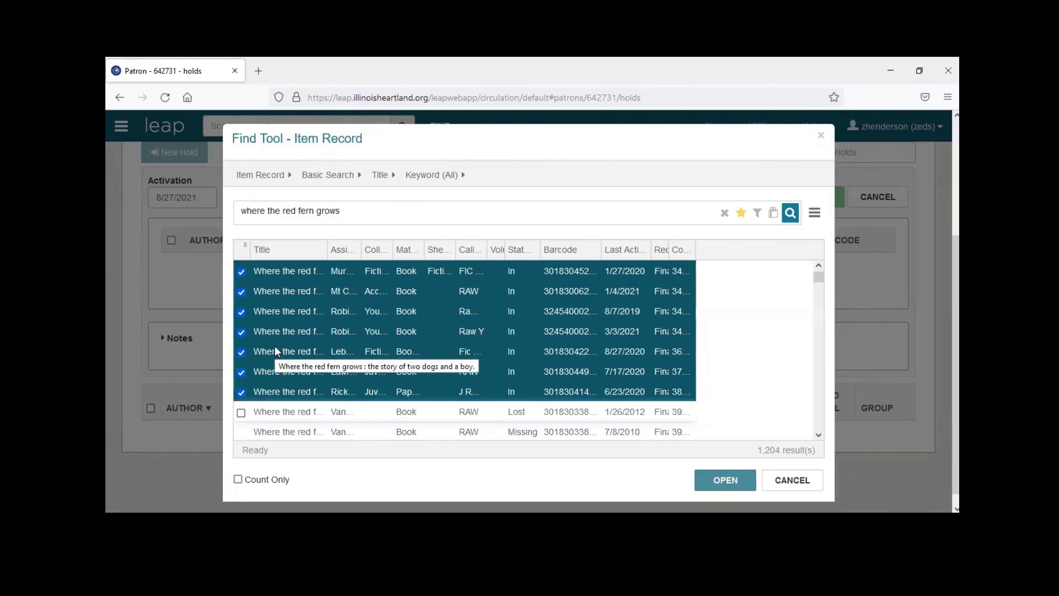
scroll(273, 345, up, 2)
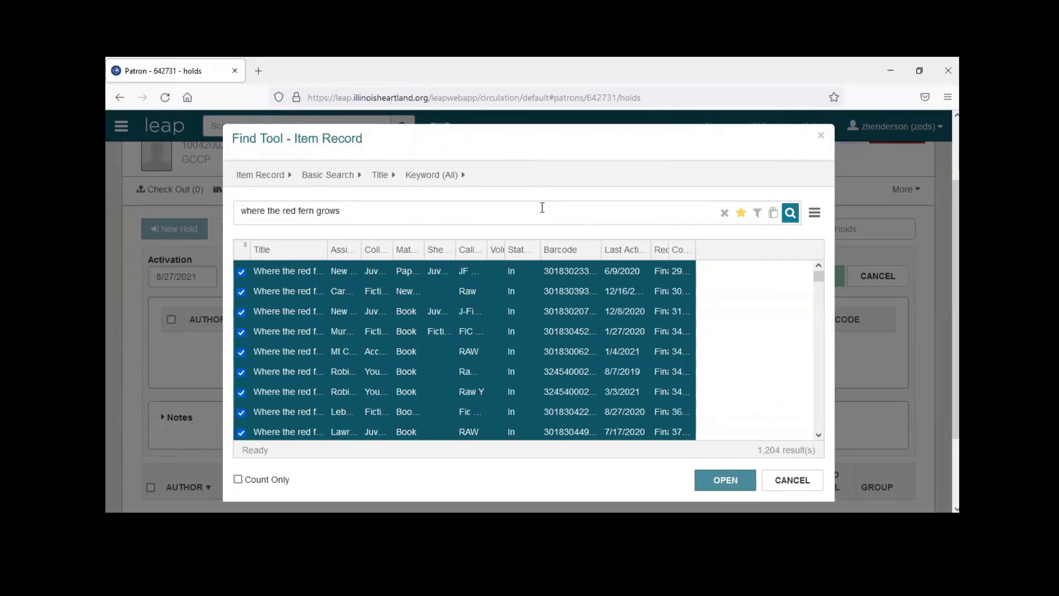
Tick four more In copies, last active 3/3/2016, 3/2/2021, 3/25/2021 and 4/15/2017.
scroll(433, 339, down, 3)
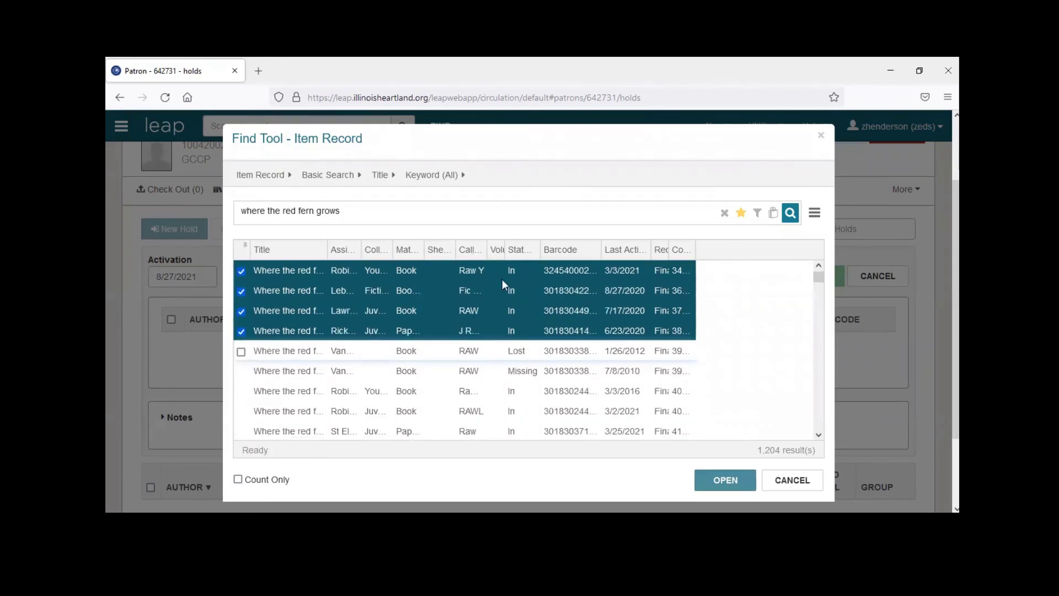
scroll(431, 393, down, 1)
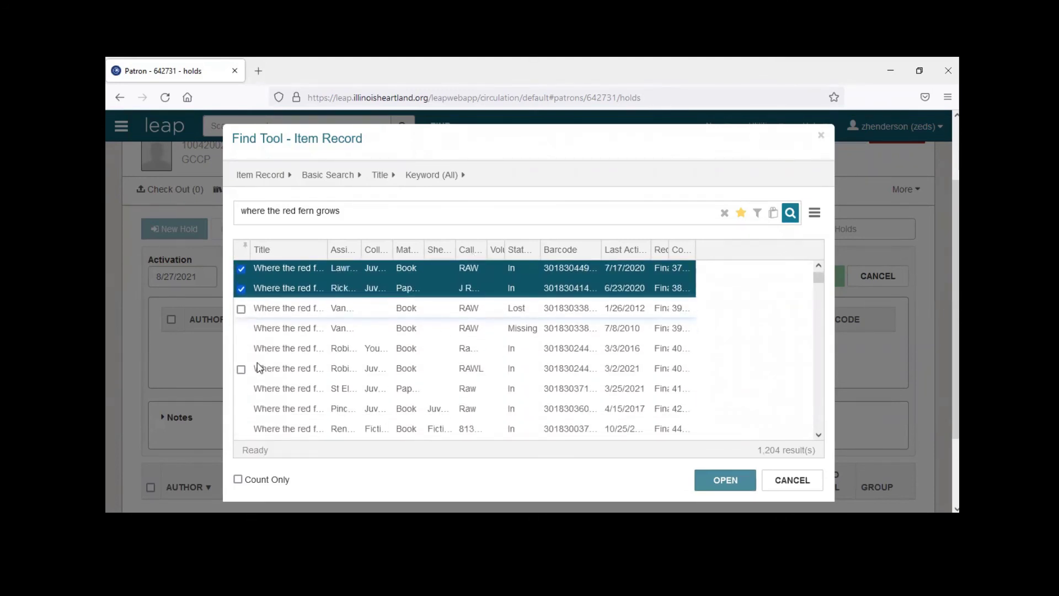
click(241, 349)
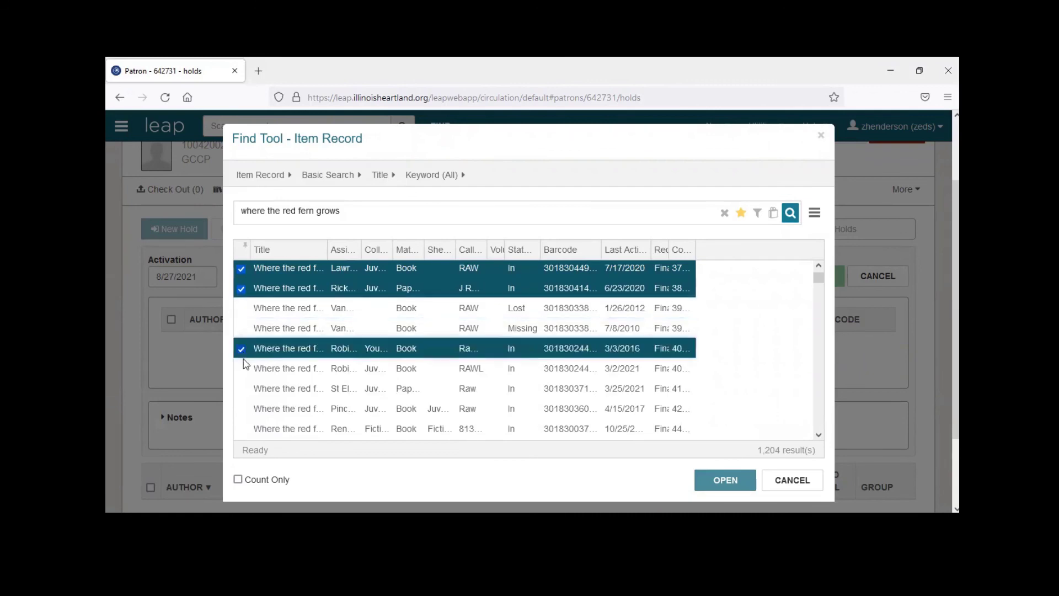
click(242, 369)
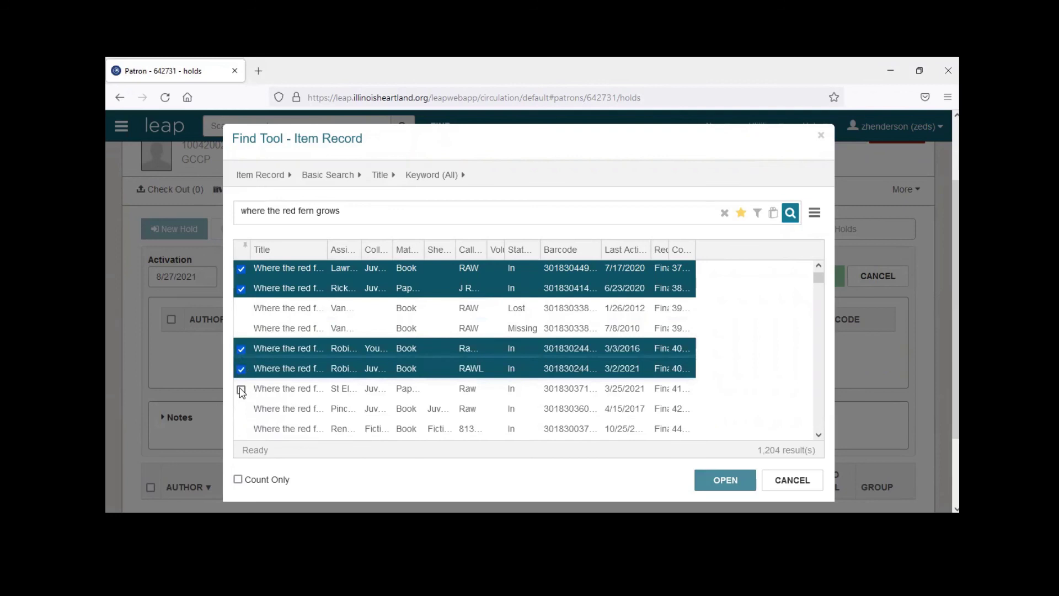
click(241, 390)
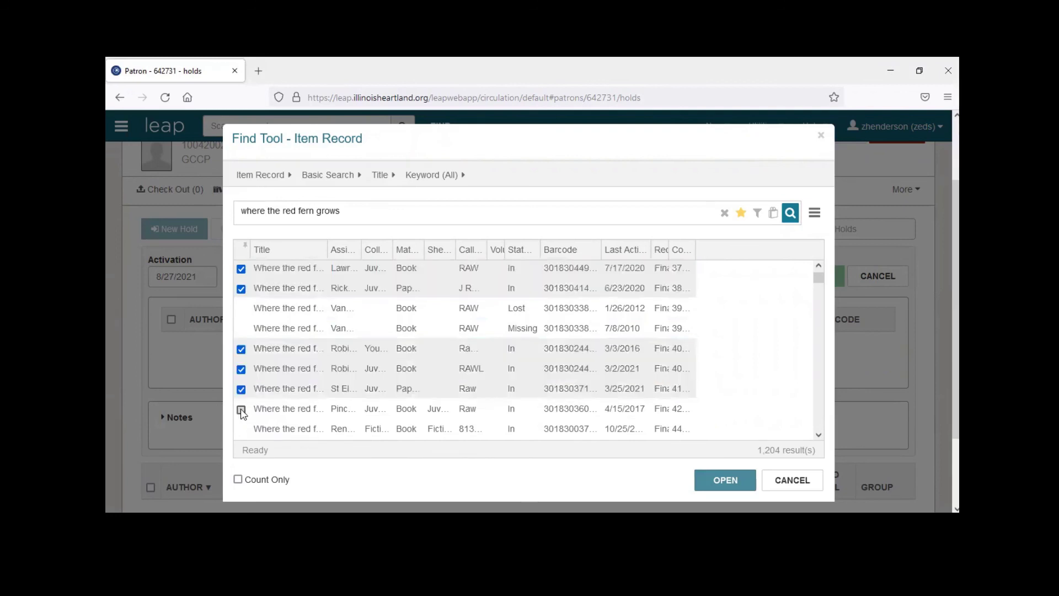
click(241, 409)
Tick the copies last active 3/3/2020 and 11/14/2020, then add all chosen copies to the hold.
scroll(294, 377, down, 2)
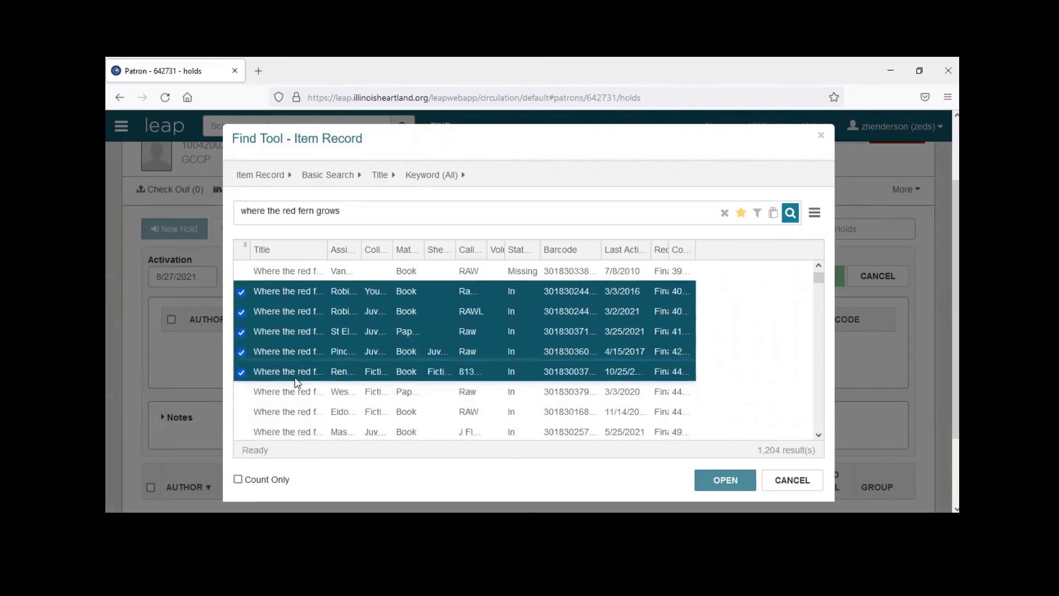
scroll(469, 307, up, 2)
scroll(471, 312, up, 5)
scroll(471, 311, down, 2)
scroll(469, 306, down, 1)
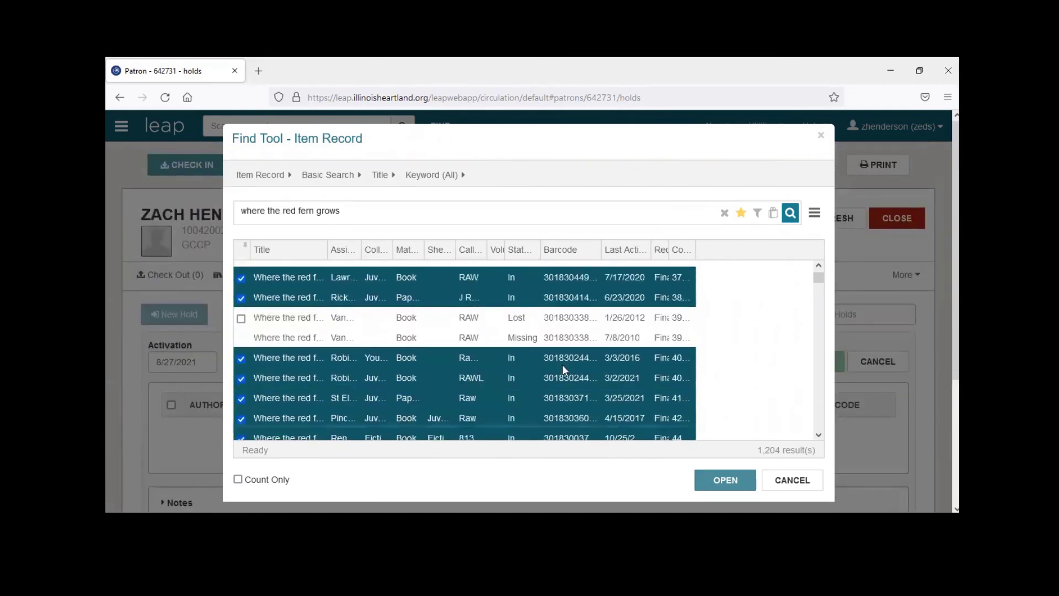
scroll(517, 389, down, 1)
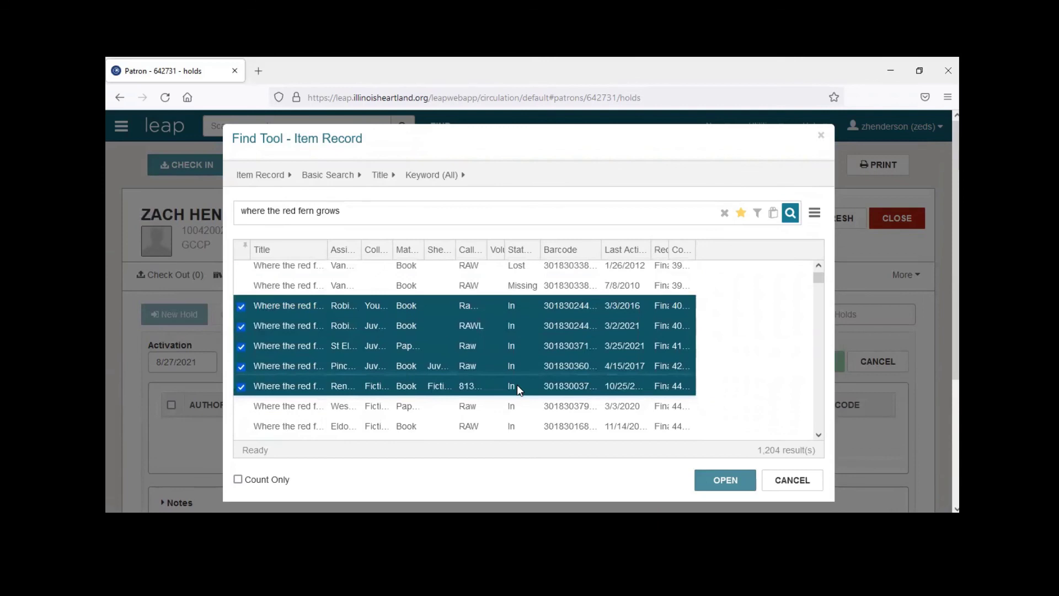
click(241, 407)
click(241, 424)
scroll(433, 382, down, 2)
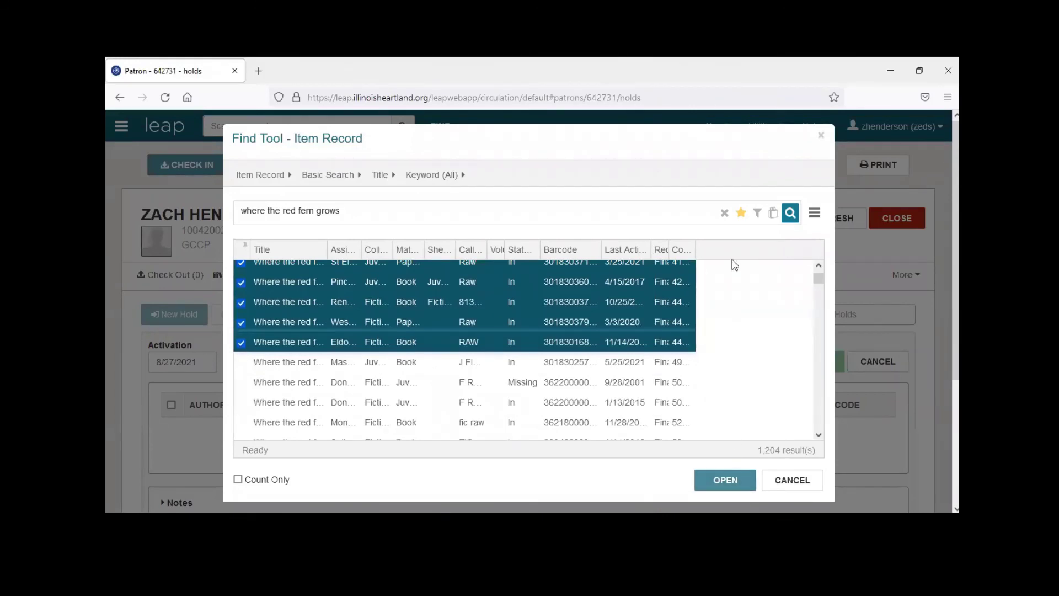
click(726, 481)
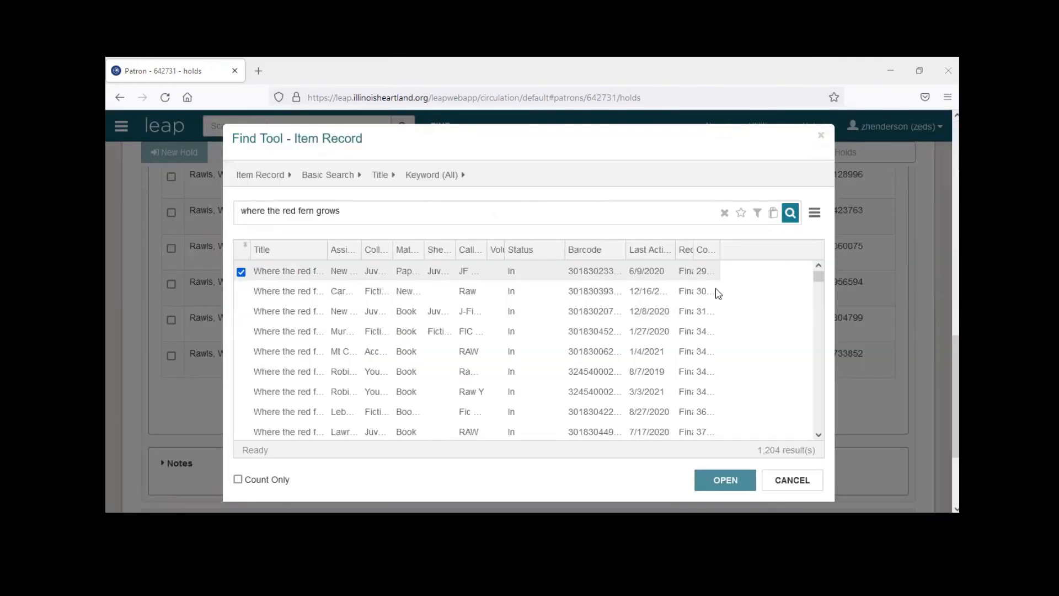